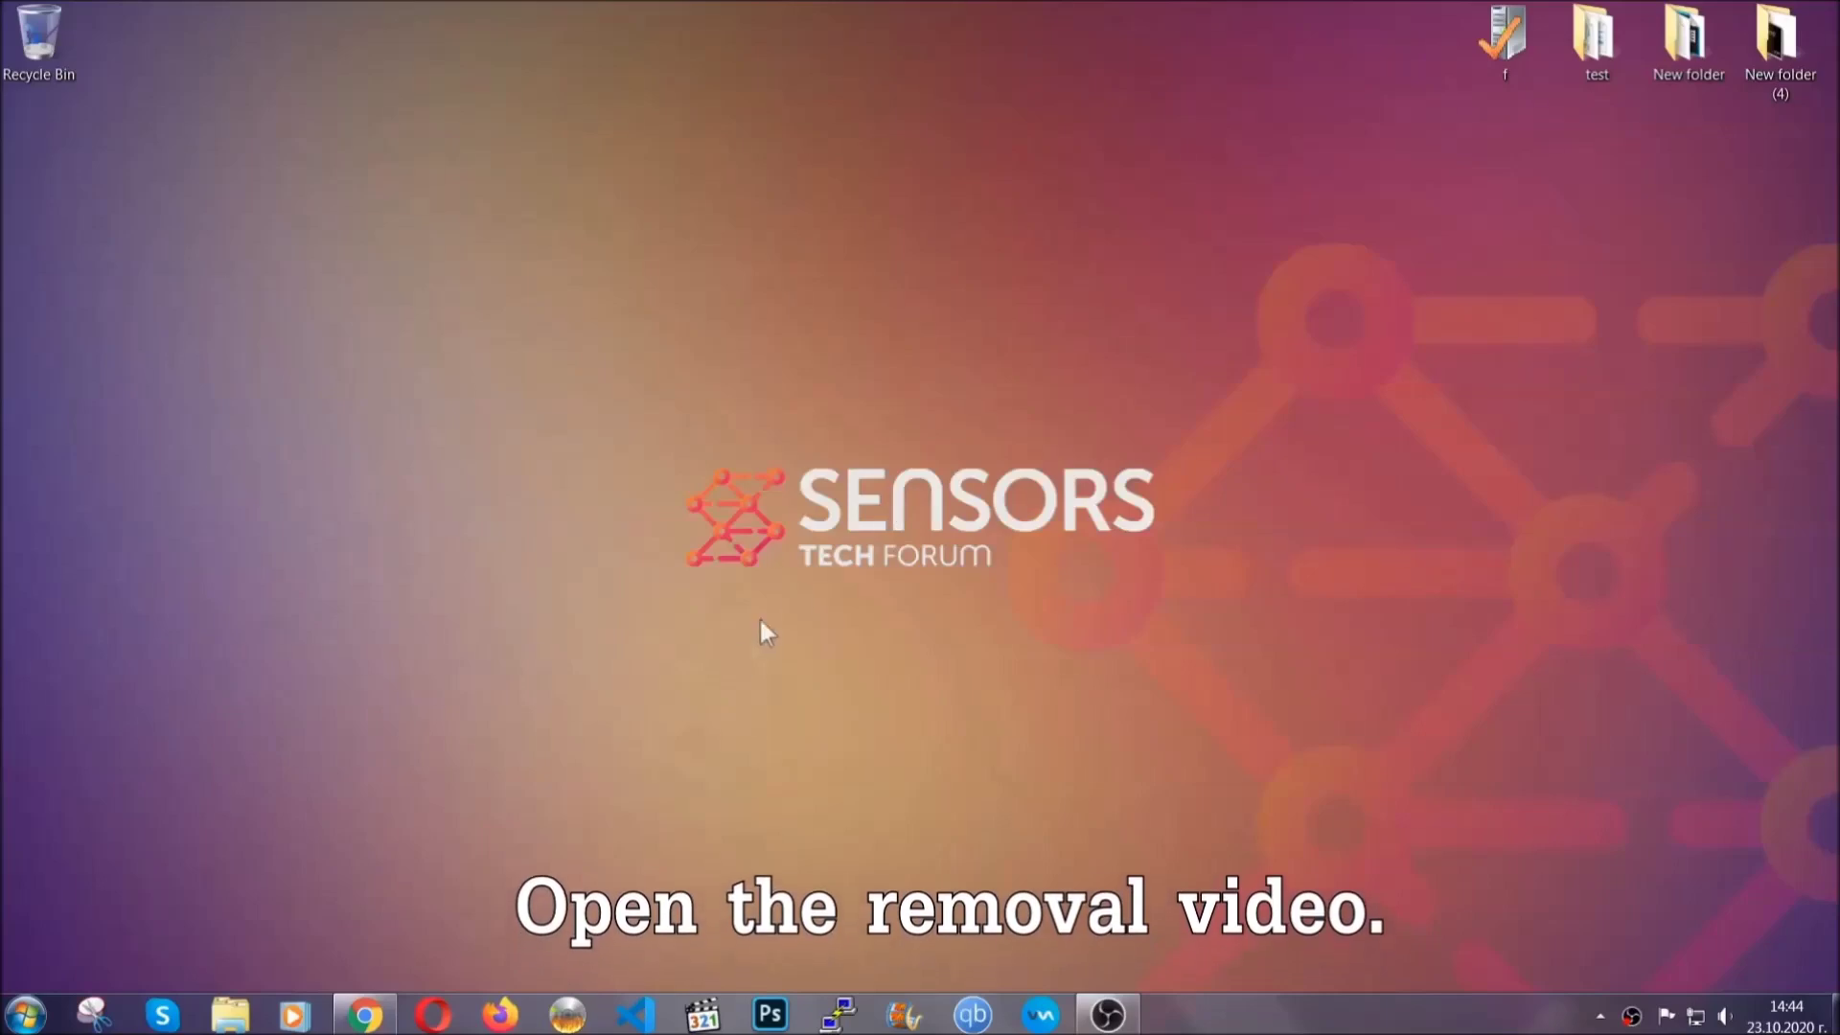
Step: Follow the ransomware video's sensorstechforum description link and launch the downloaded SpyHunter-Installer.exe
{"action": "left_click", "coordinate": [364, 1018]}
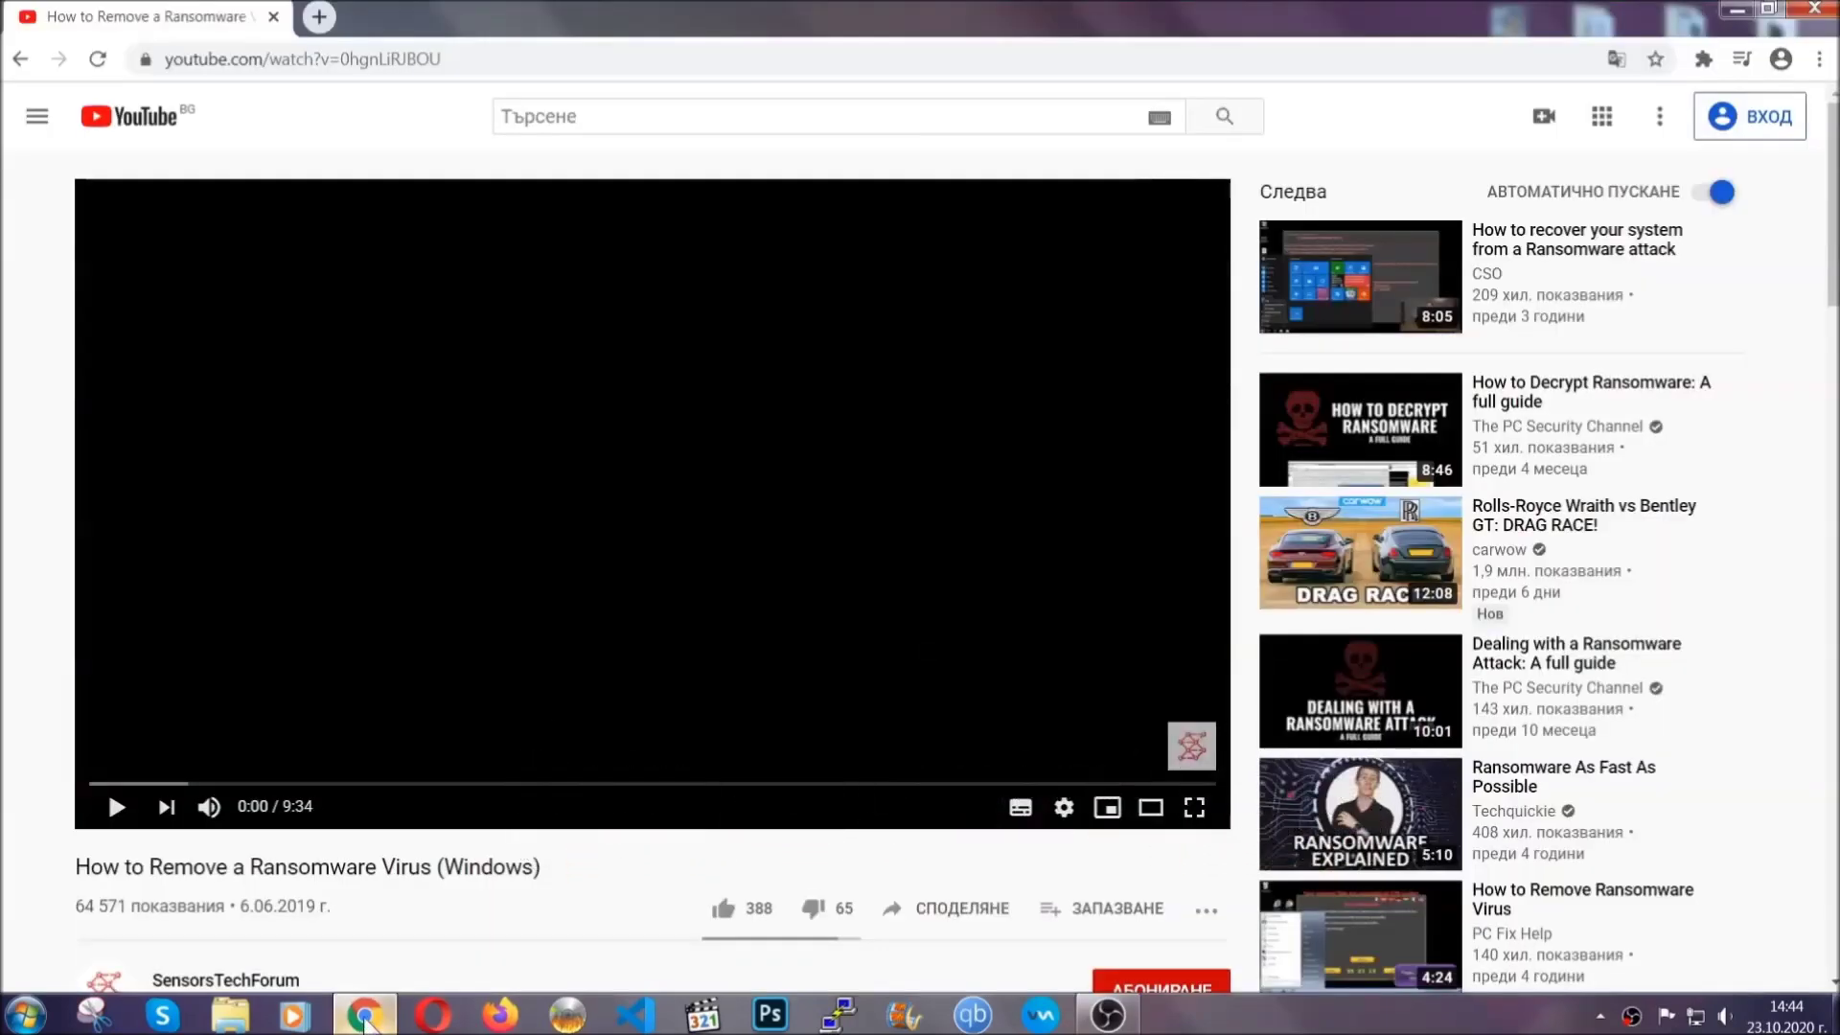
{"action": "scroll", "coordinate": [336, 778], "scroll_direction": "down", "scroll_amount": 4}
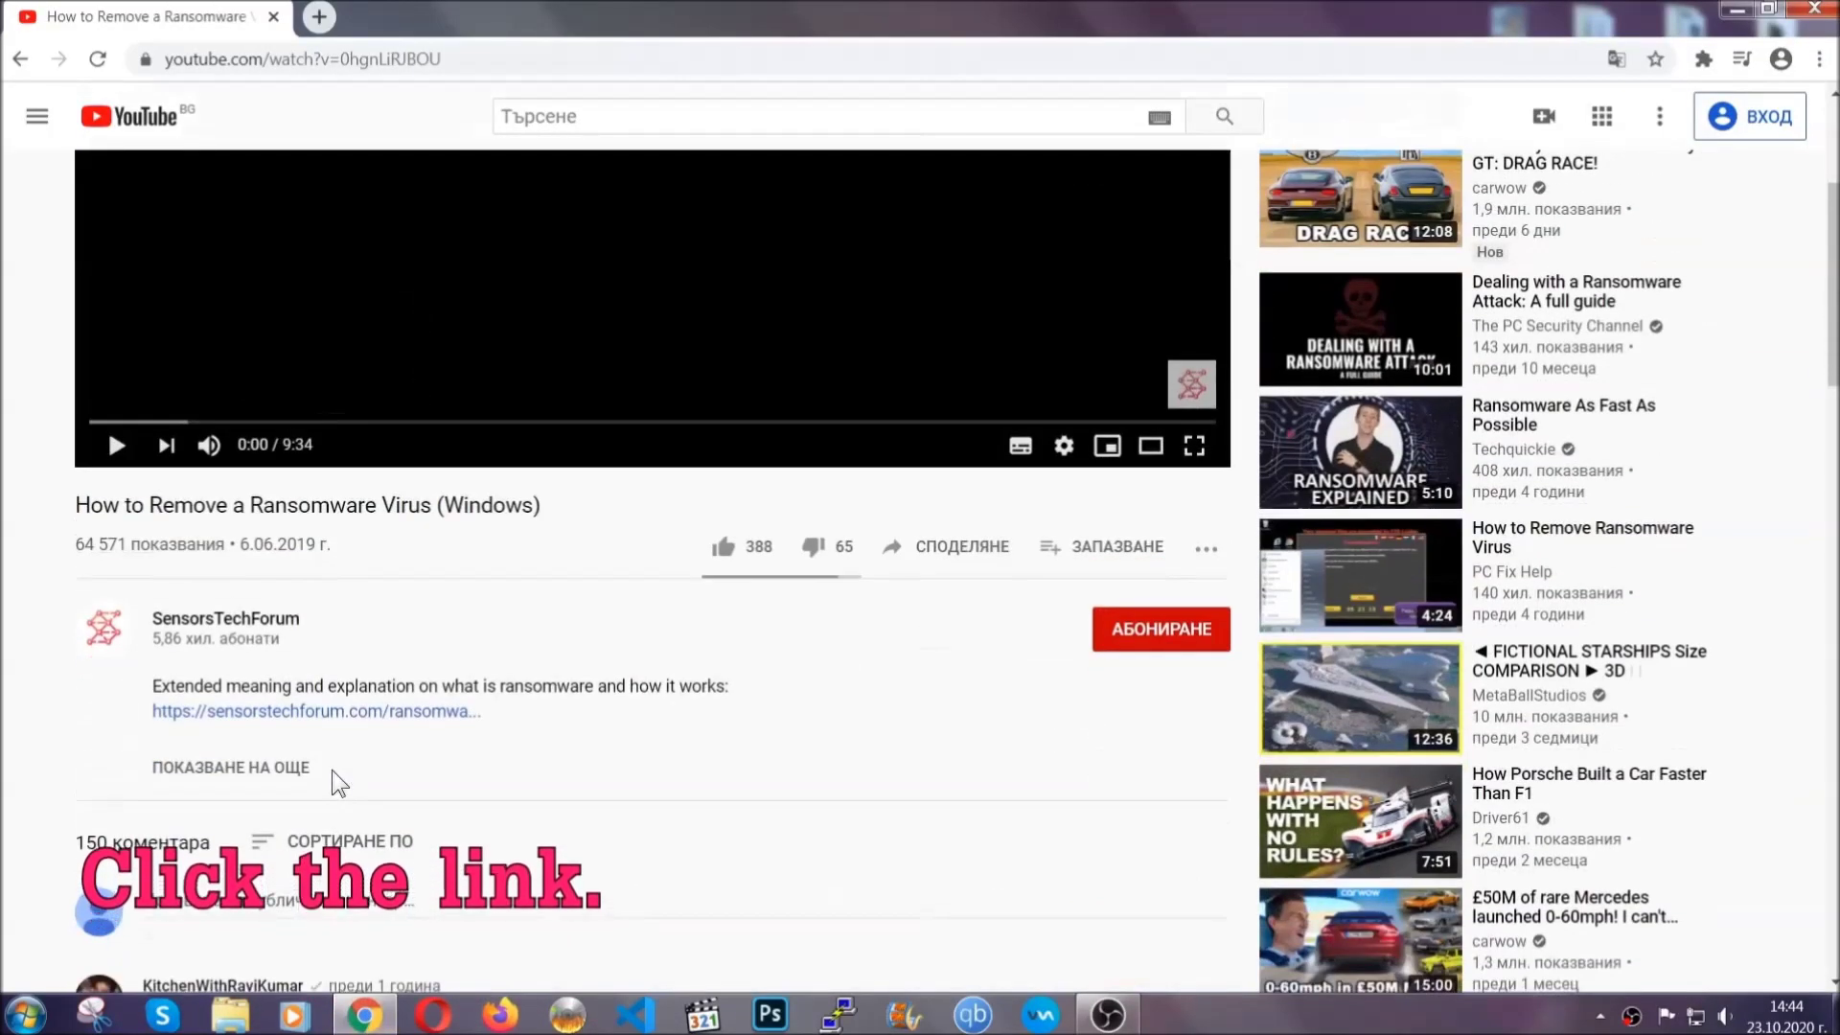
{"action": "left_click", "coordinate": [365, 714]}
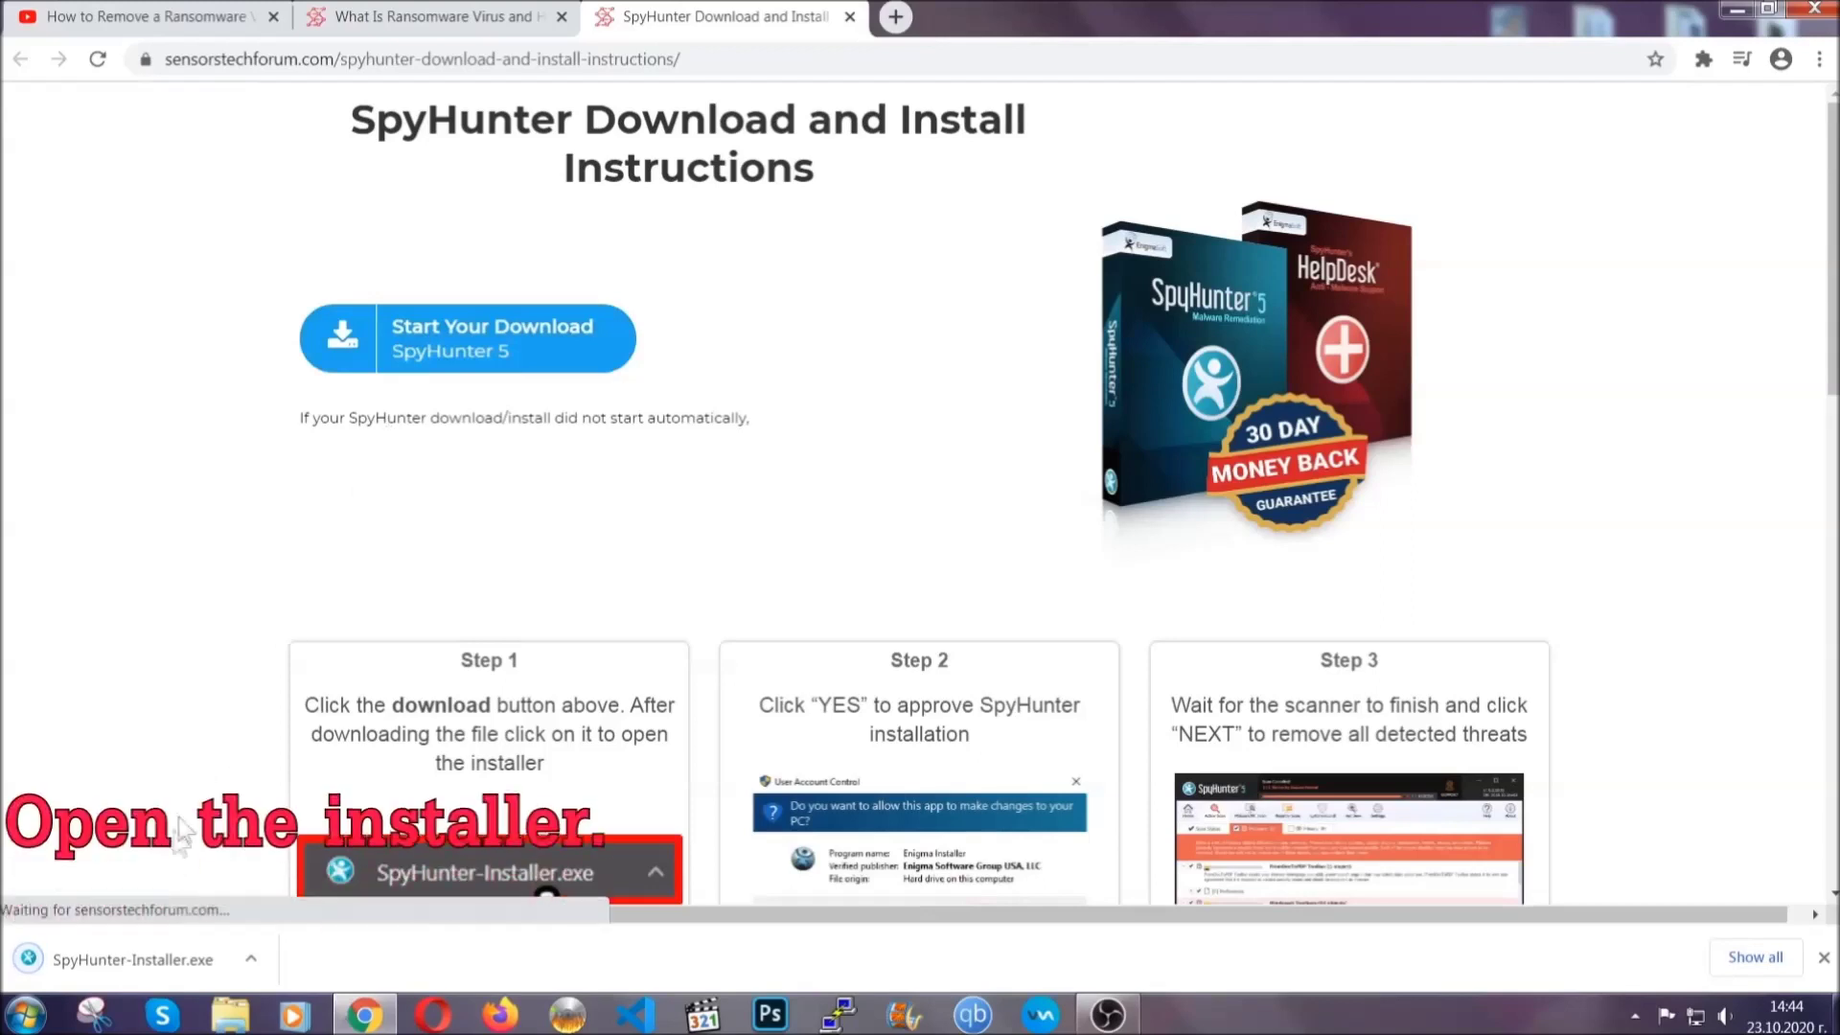
{"action": "left_click", "coordinate": [130, 957]}
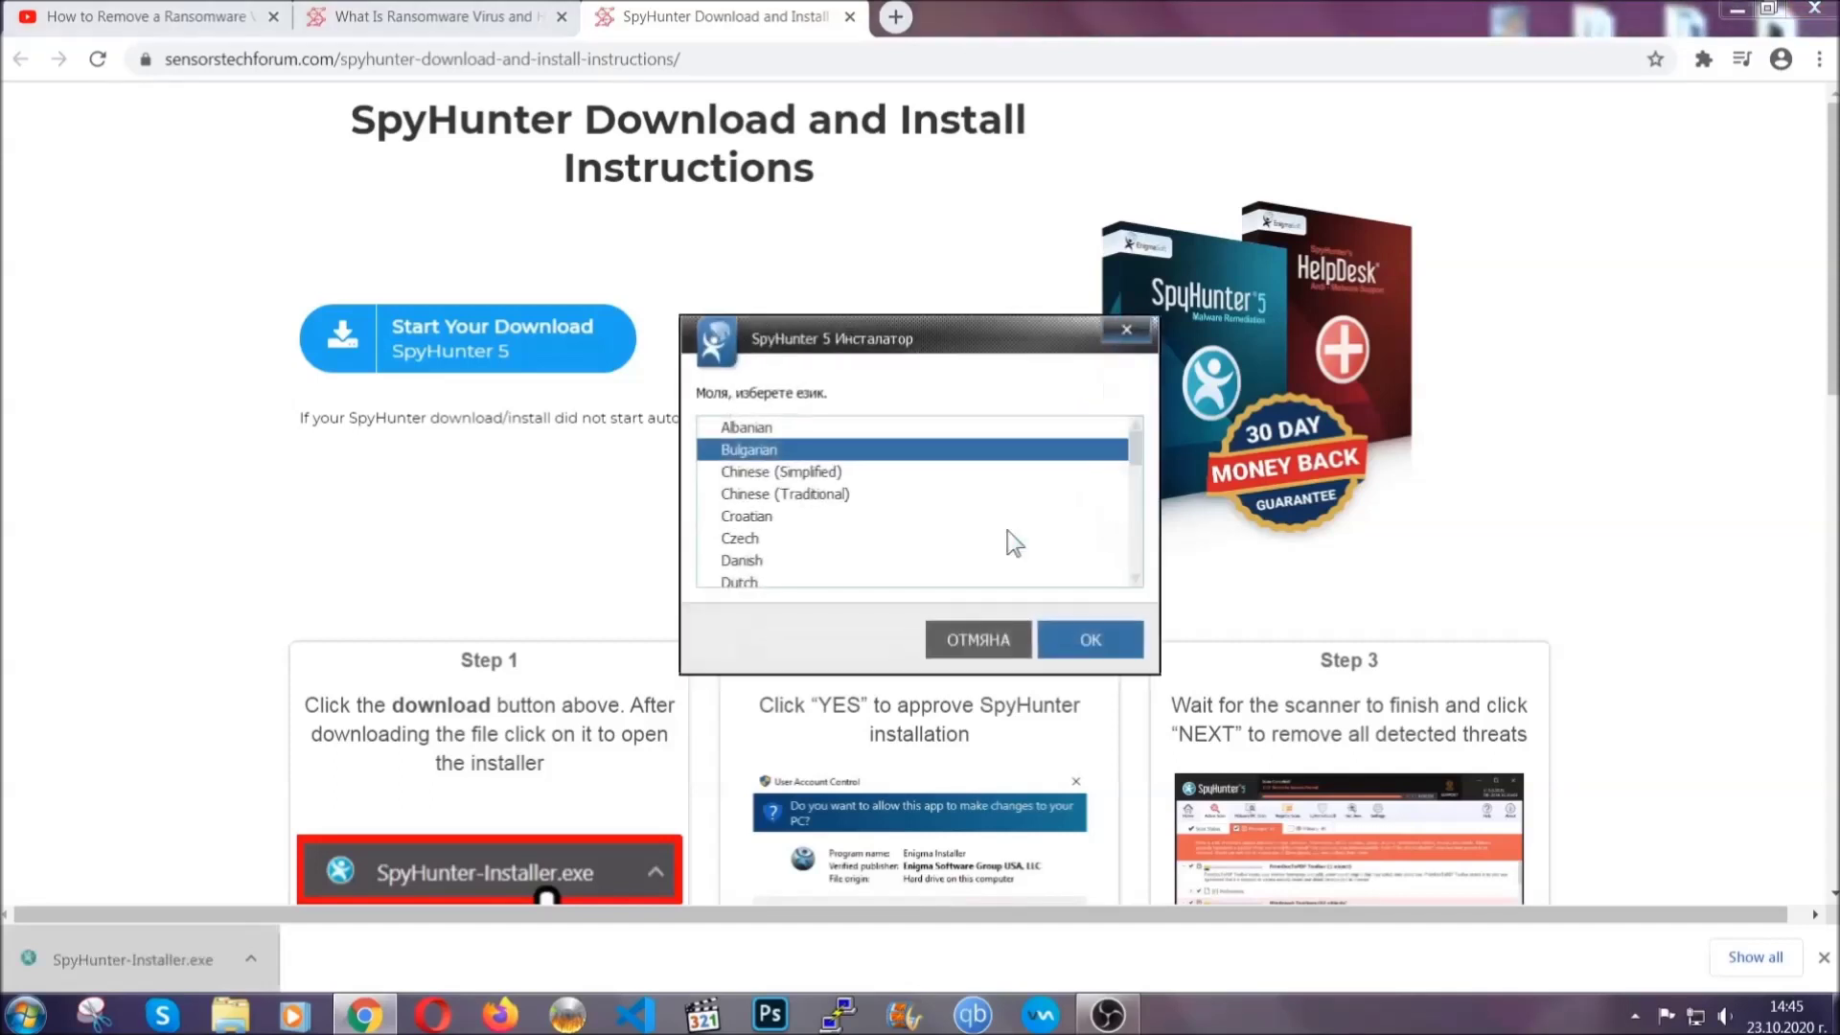
Step: Install SpyHunter 5 in English with the EULA accepted, then finish setup
{"action": "scroll", "coordinate": [957, 533], "scroll_direction": "down", "scroll_amount": 2}
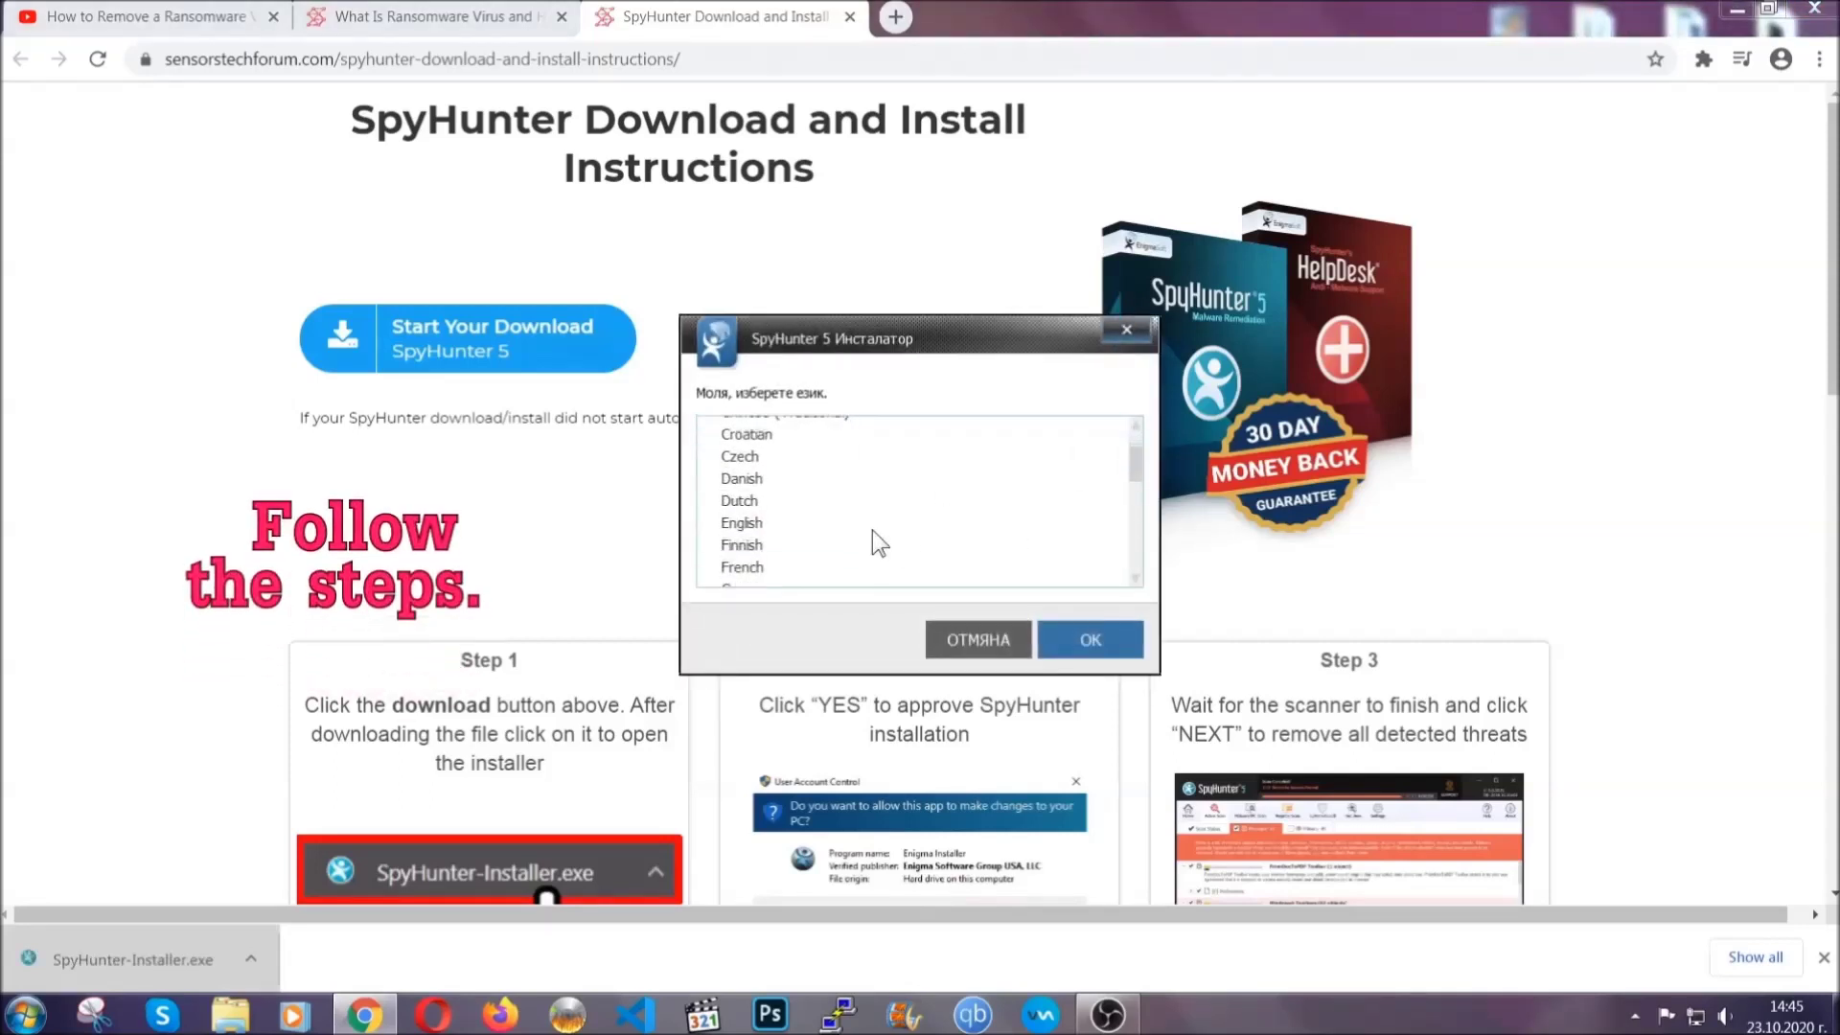
{"action": "left_click", "coordinate": [870, 525]}
{"action": "left_click", "coordinate": [1068, 640]}
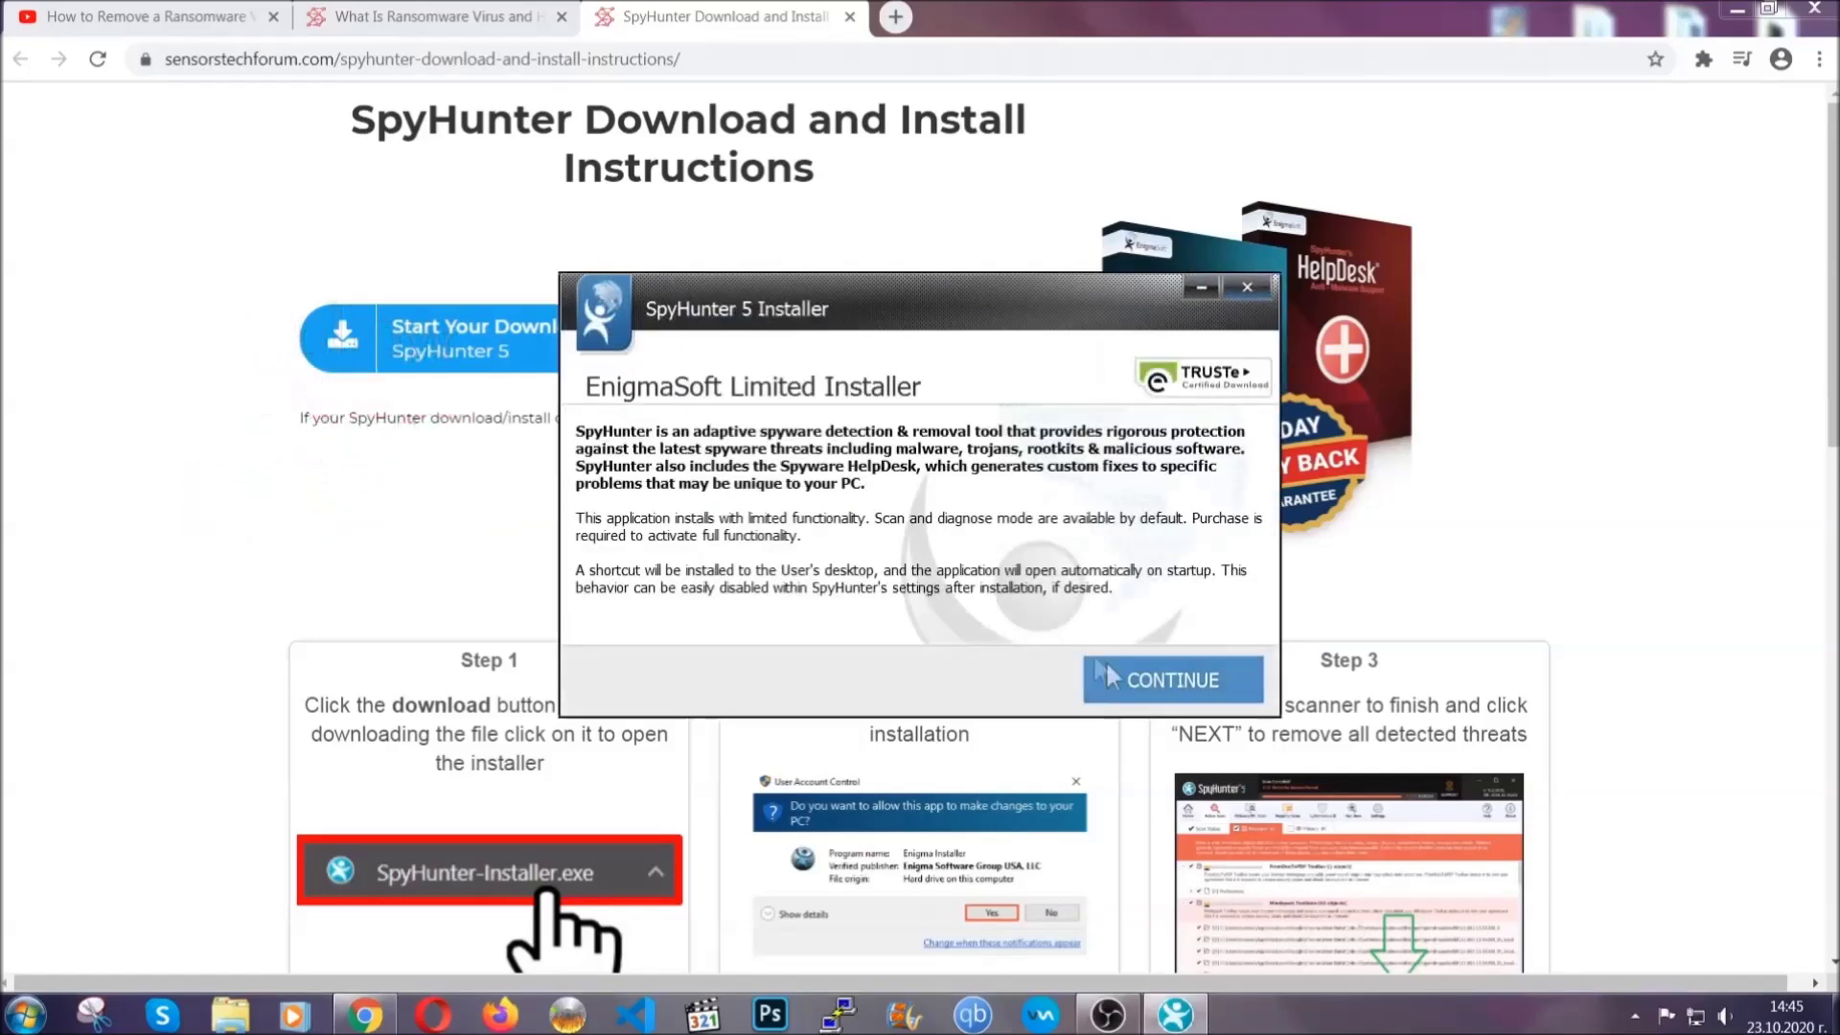
{"action": "left_click", "coordinate": [1106, 671]}
{"action": "left_click", "coordinate": [1055, 621]}
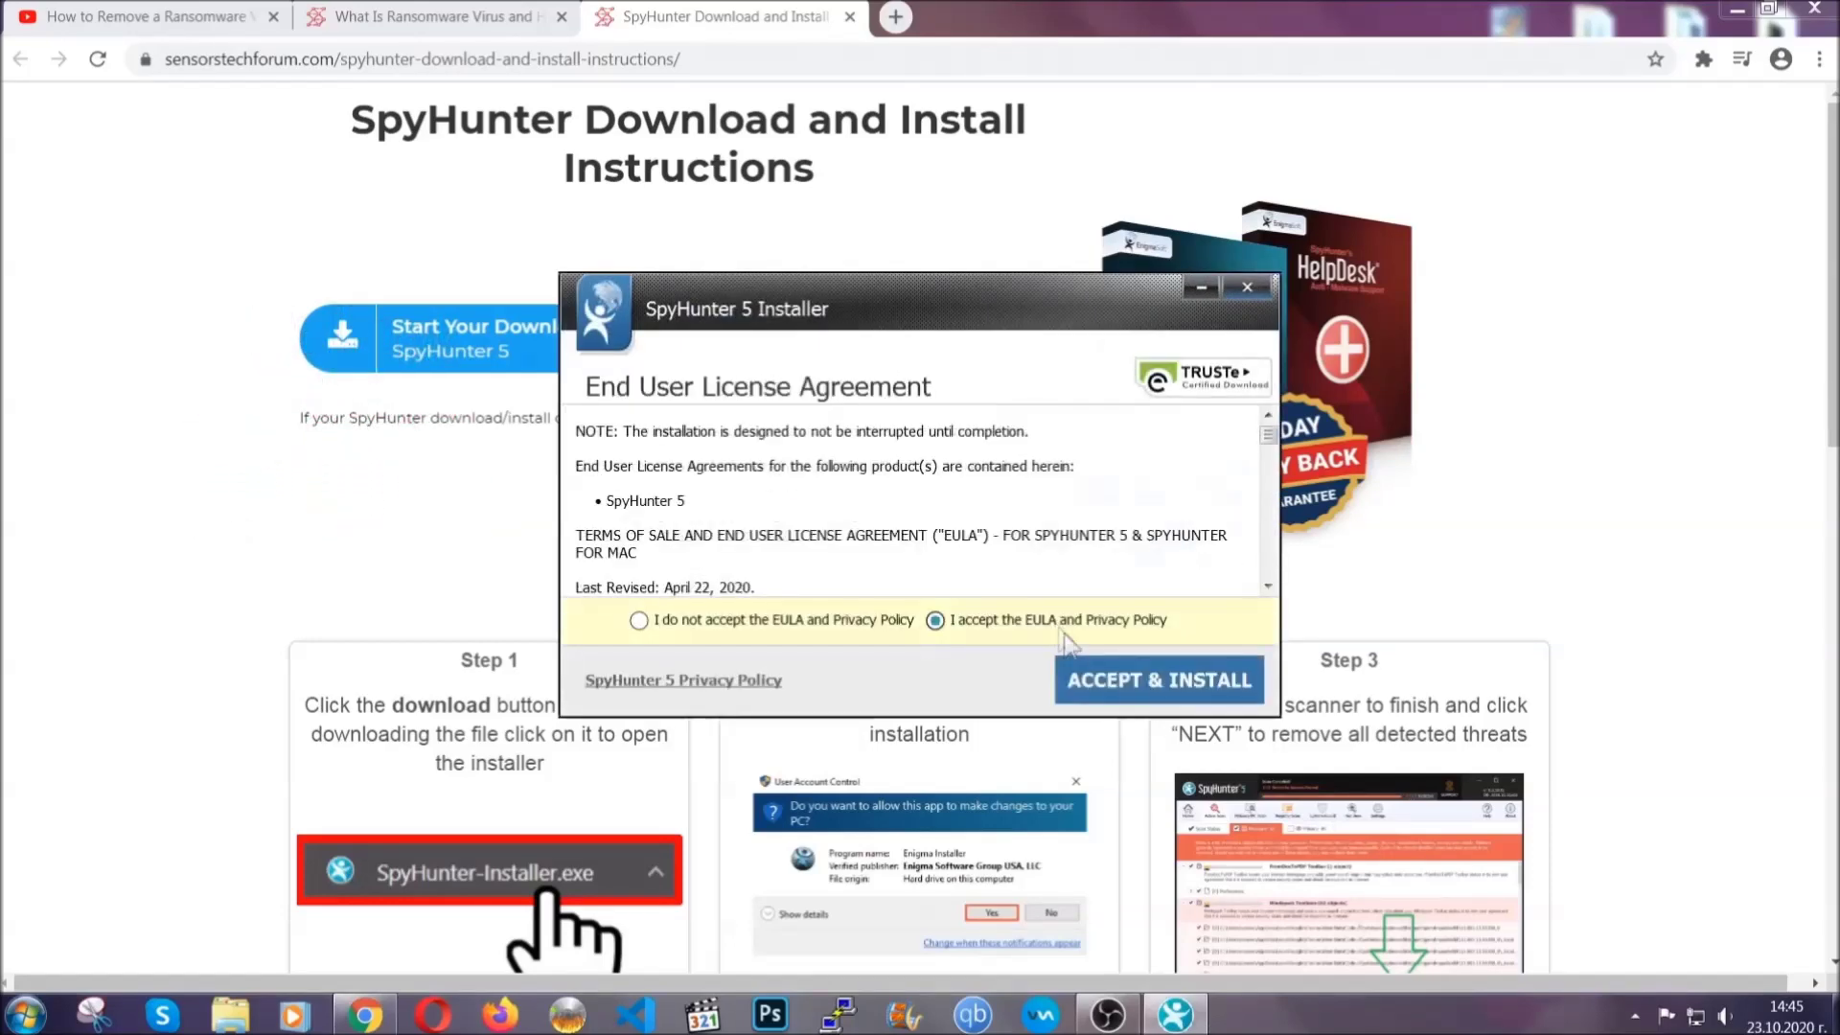
{"action": "left_click", "coordinate": [1098, 681]}
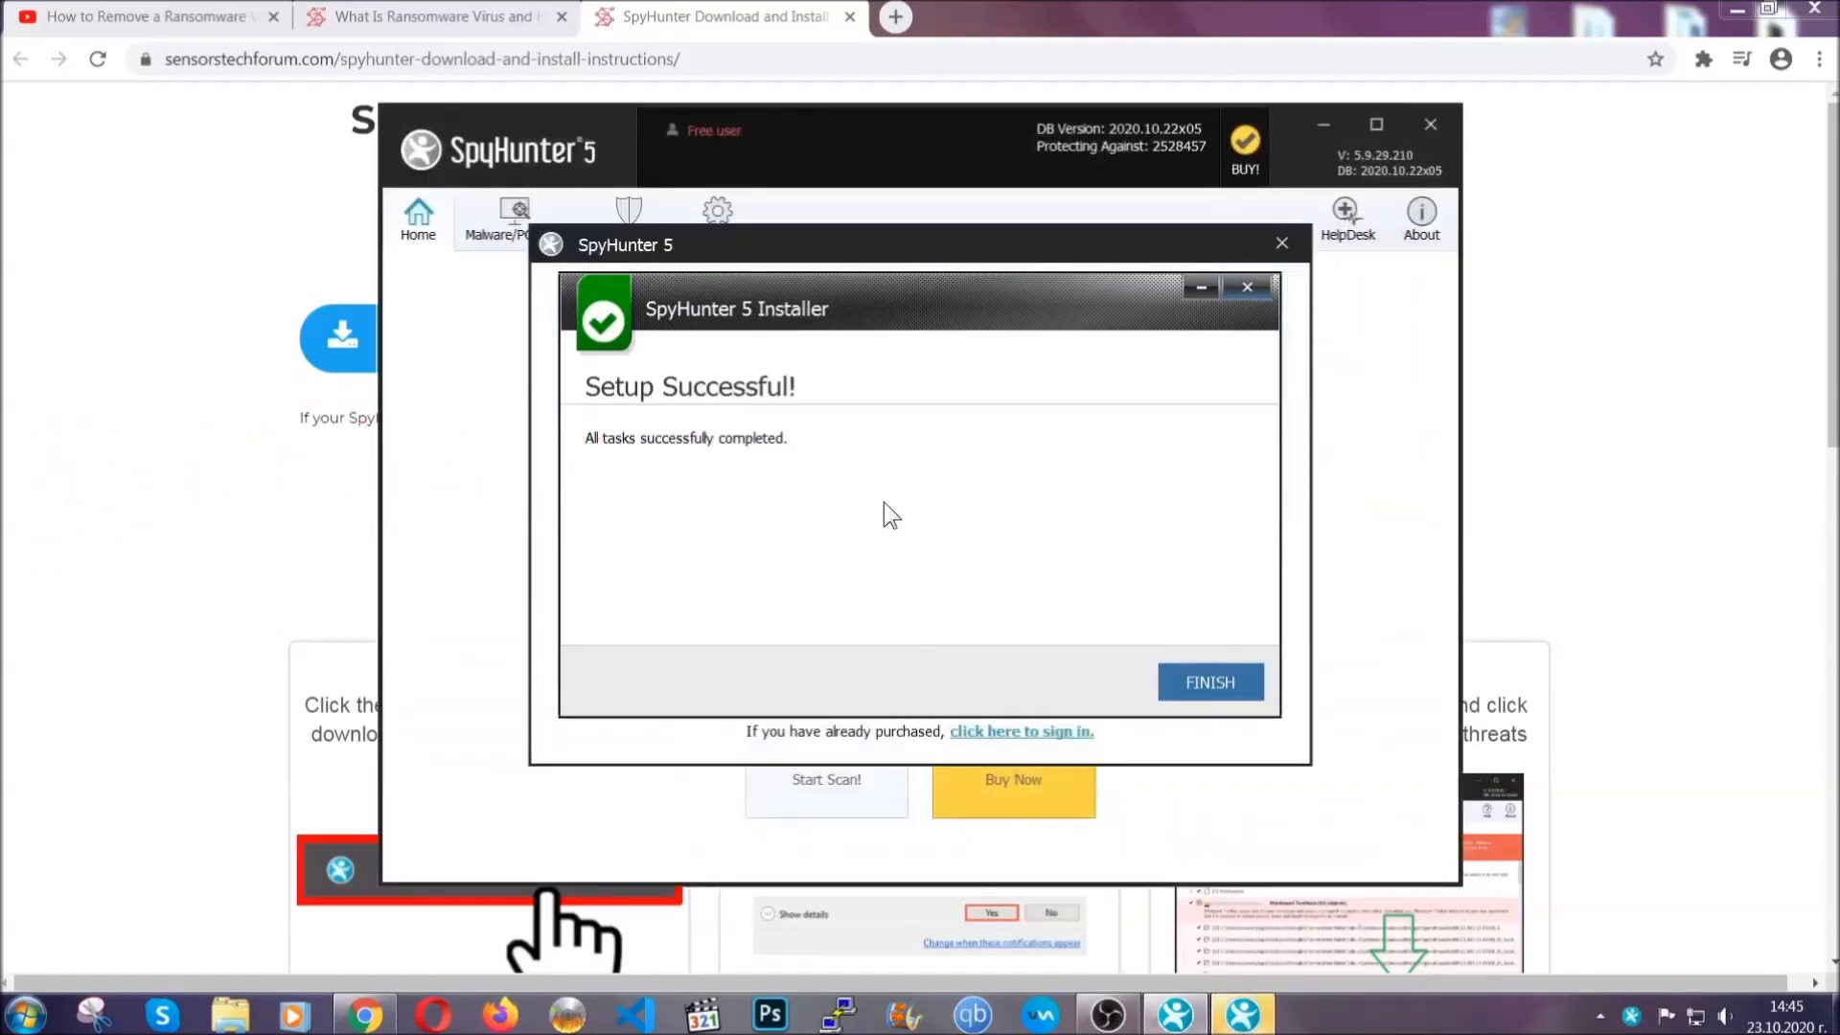
{"action": "left_click", "coordinate": [1177, 684]}
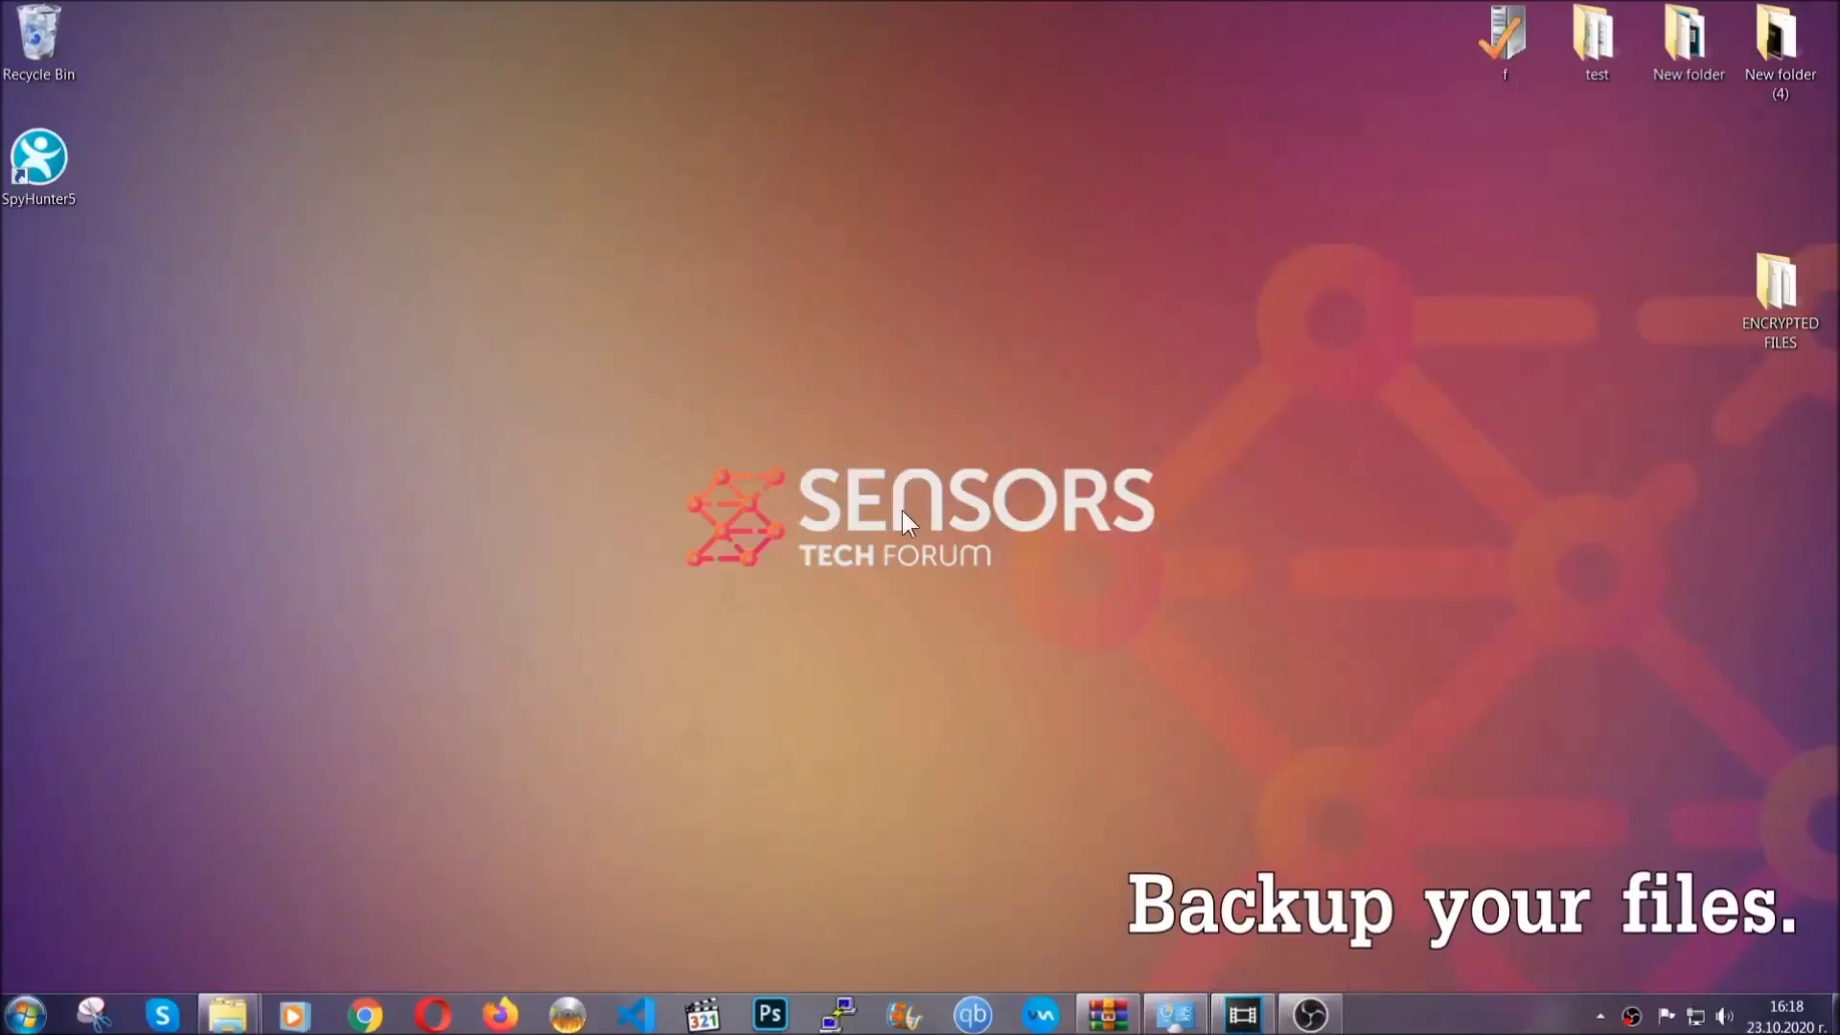
Step: Copy all six .efji files from the ENCRYPTED FILES folder
{"action": "double_click", "coordinate": [1767, 296]}
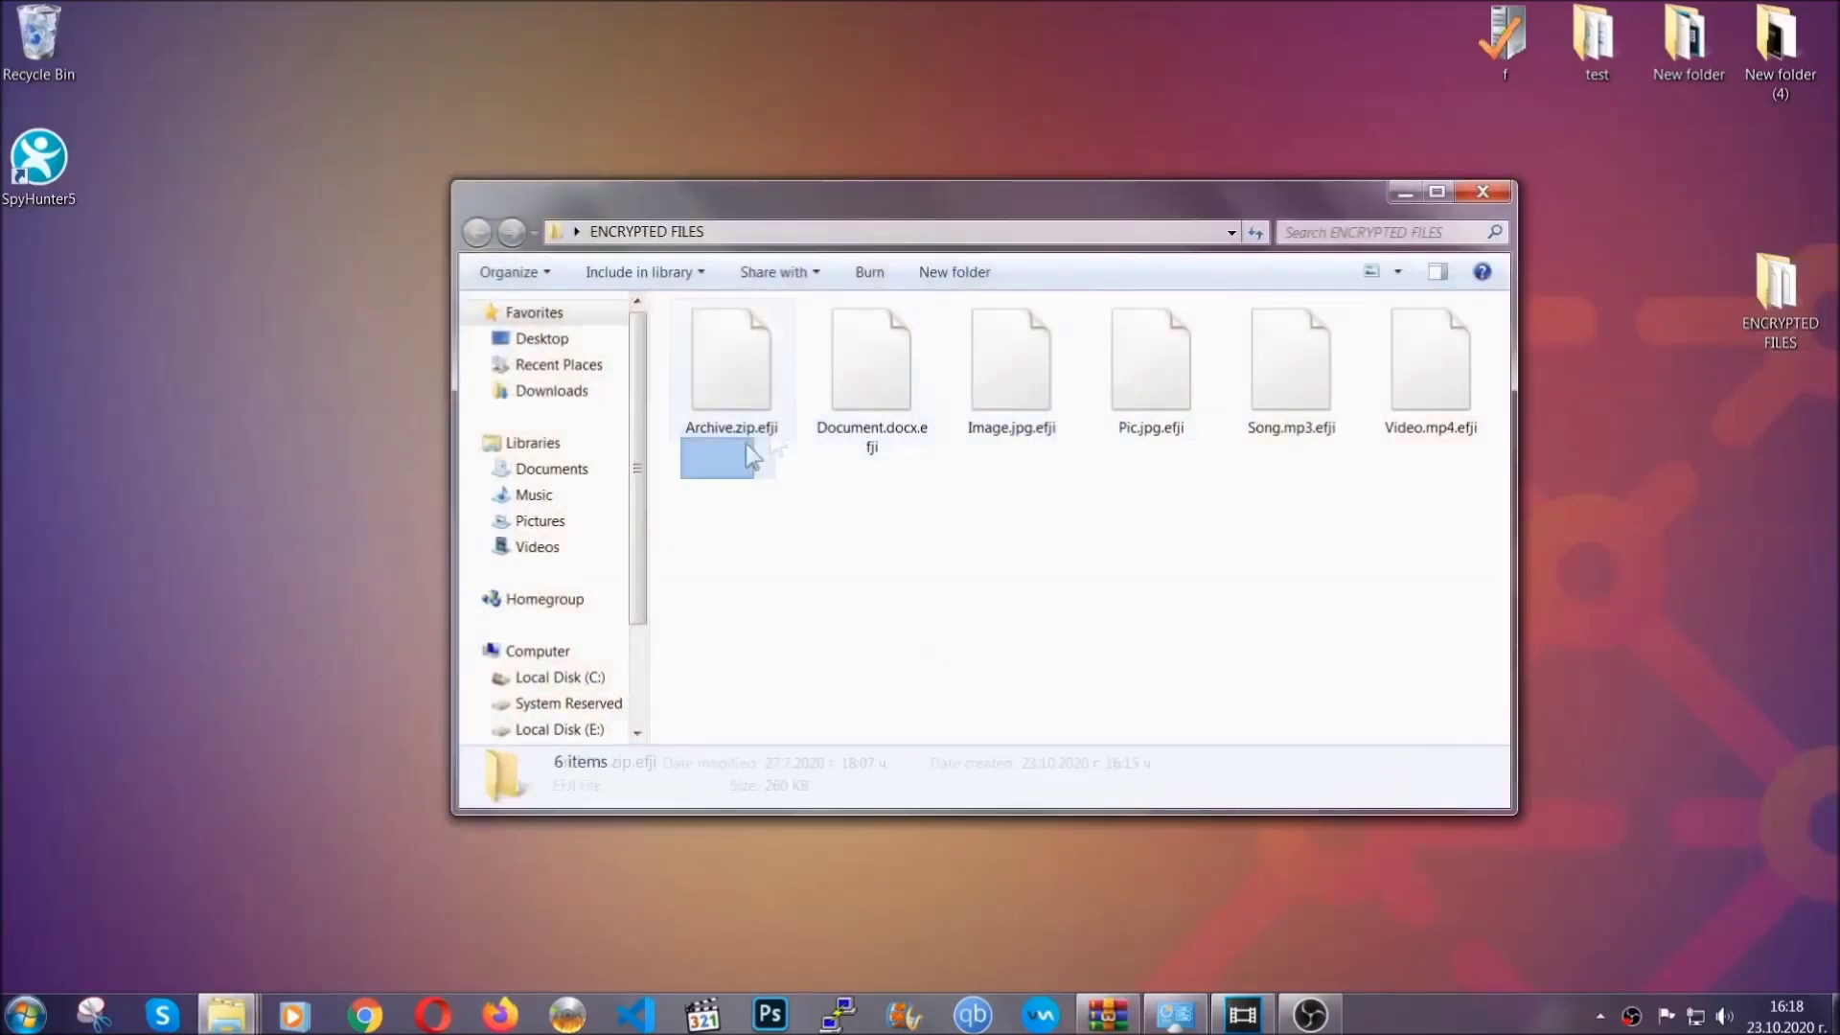
{"action": "left_click_drag", "start_coordinate": [748, 444], "coordinate": [1440, 341]}
{"action": "right_click", "coordinate": [1439, 341]}
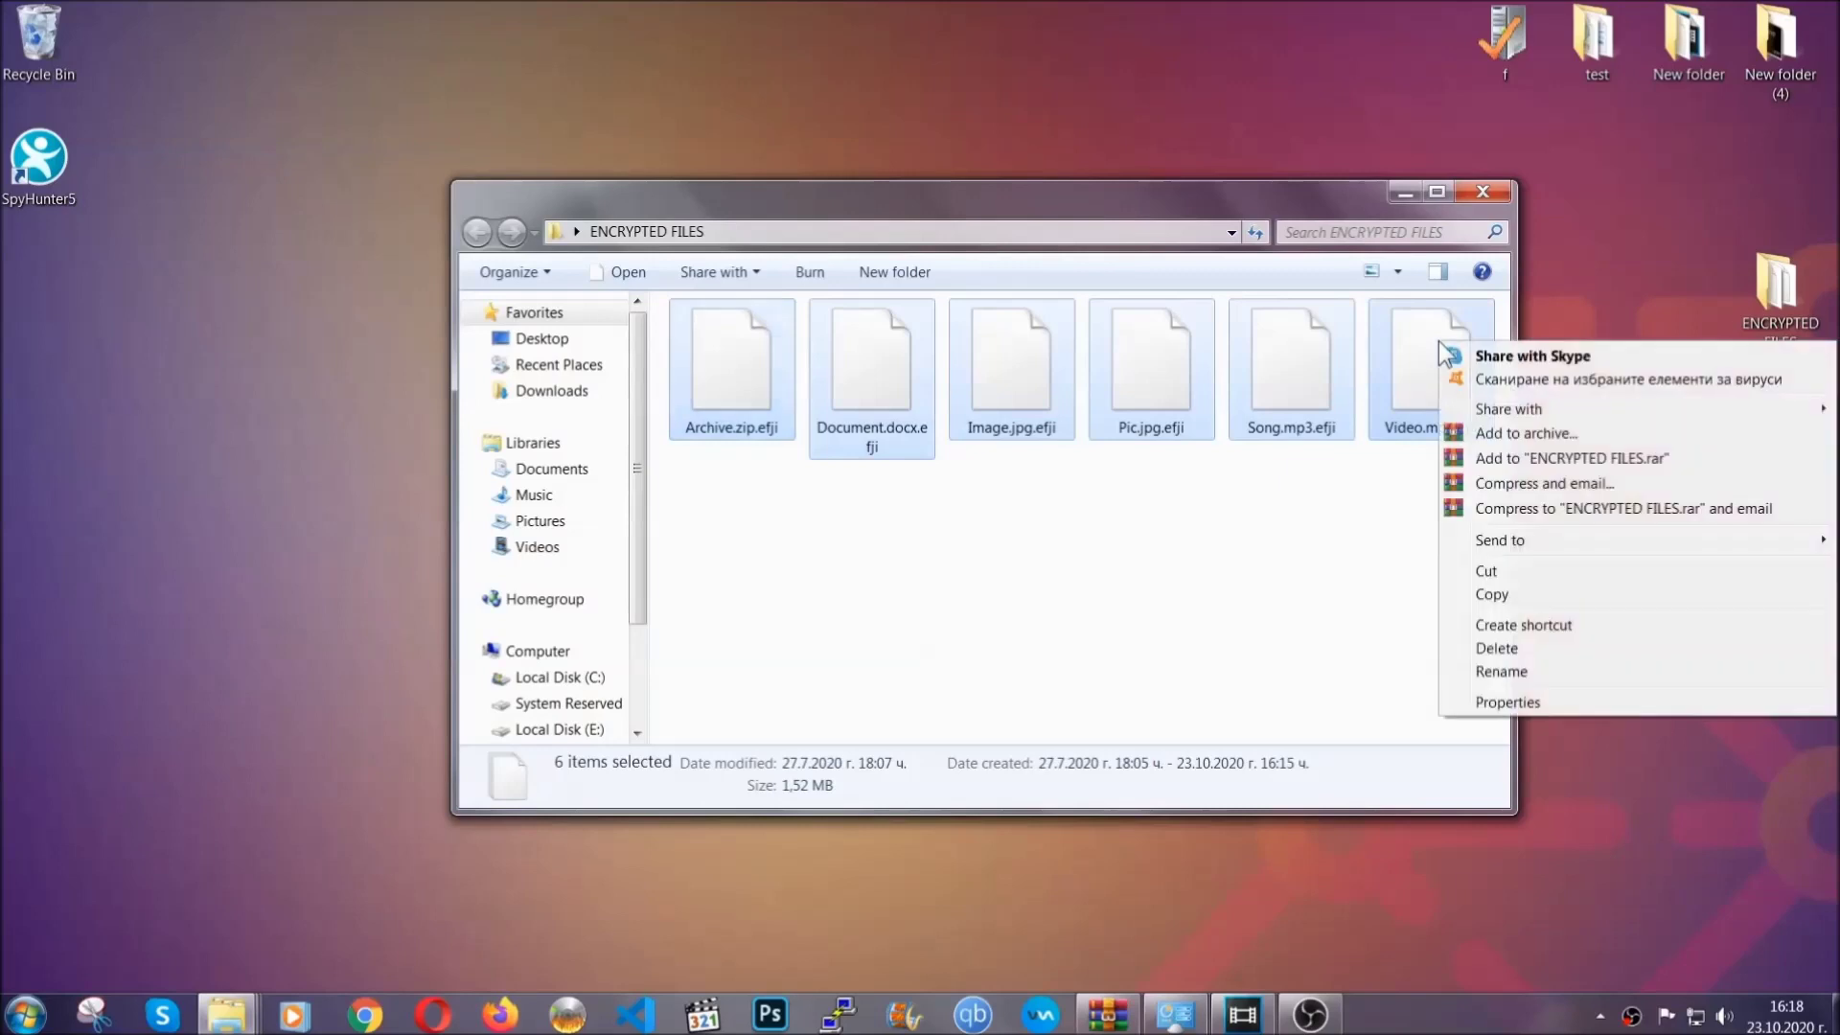
{"action": "left_click", "coordinate": [1491, 597]}
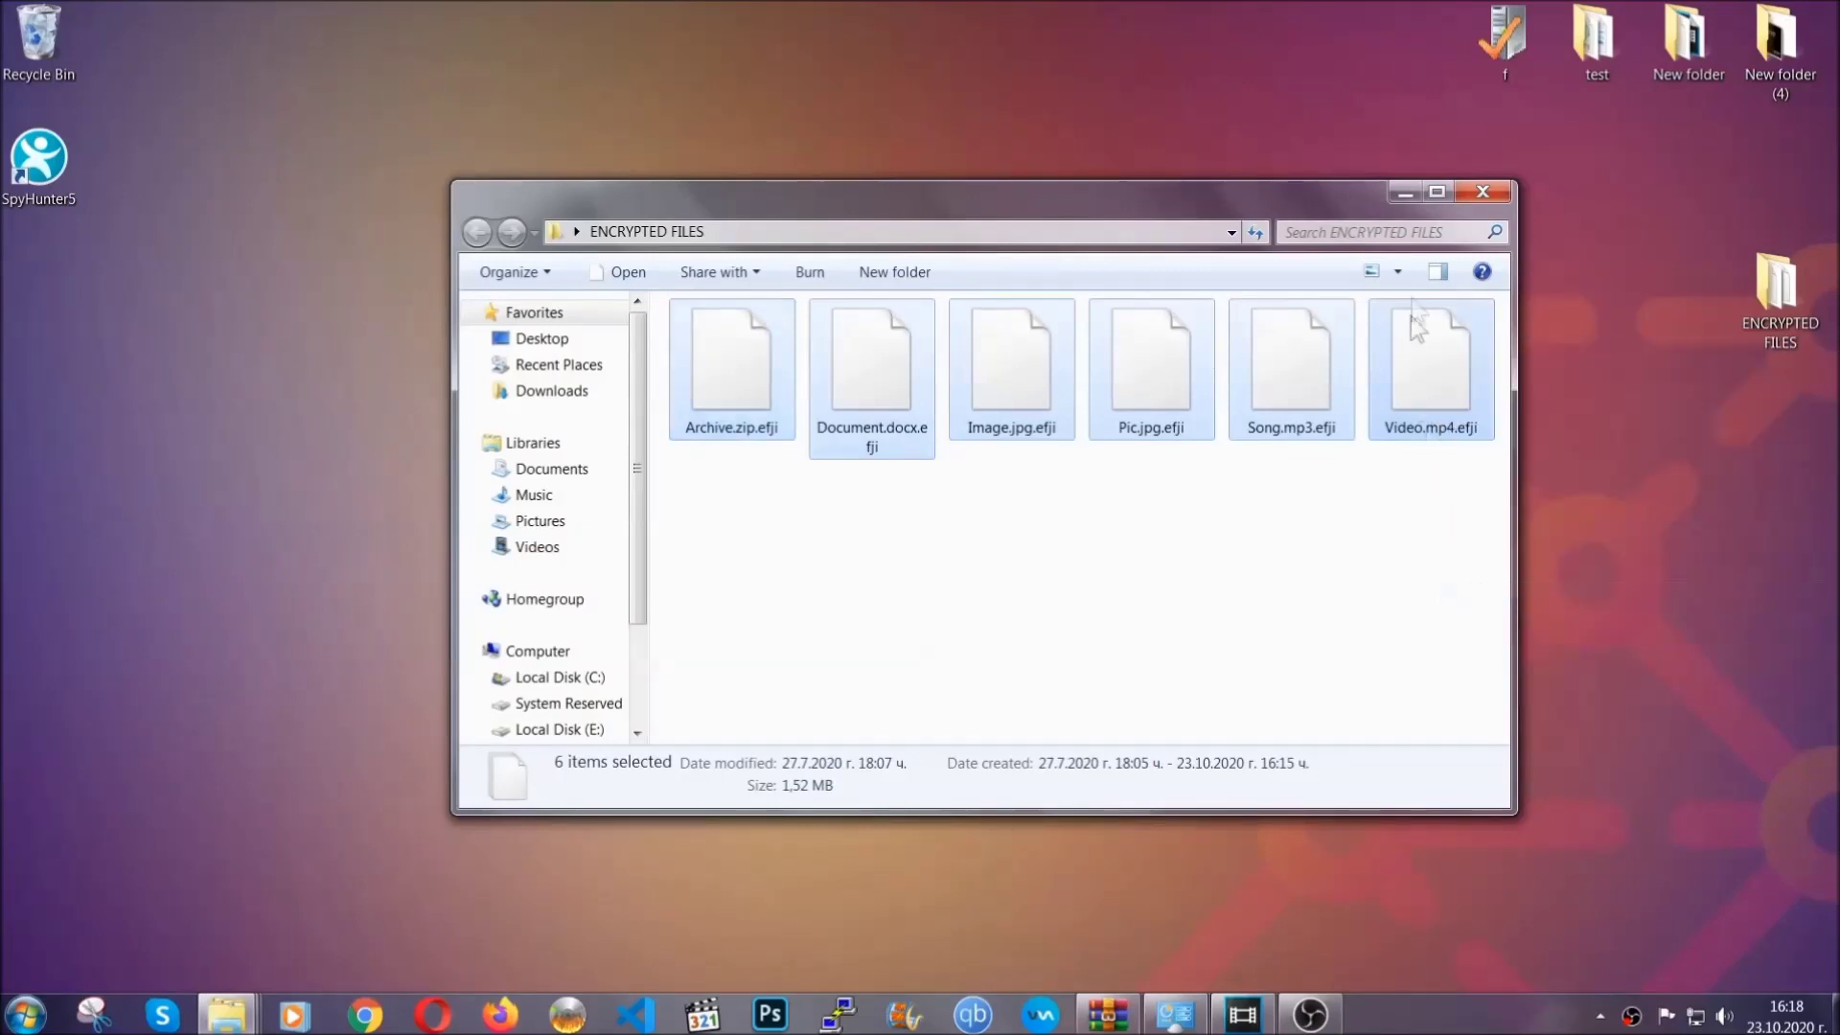
Step: Paste the copied files onto FLASH DRIVE (H:) and close the window
{"action": "left_click", "coordinate": [1409, 193]}
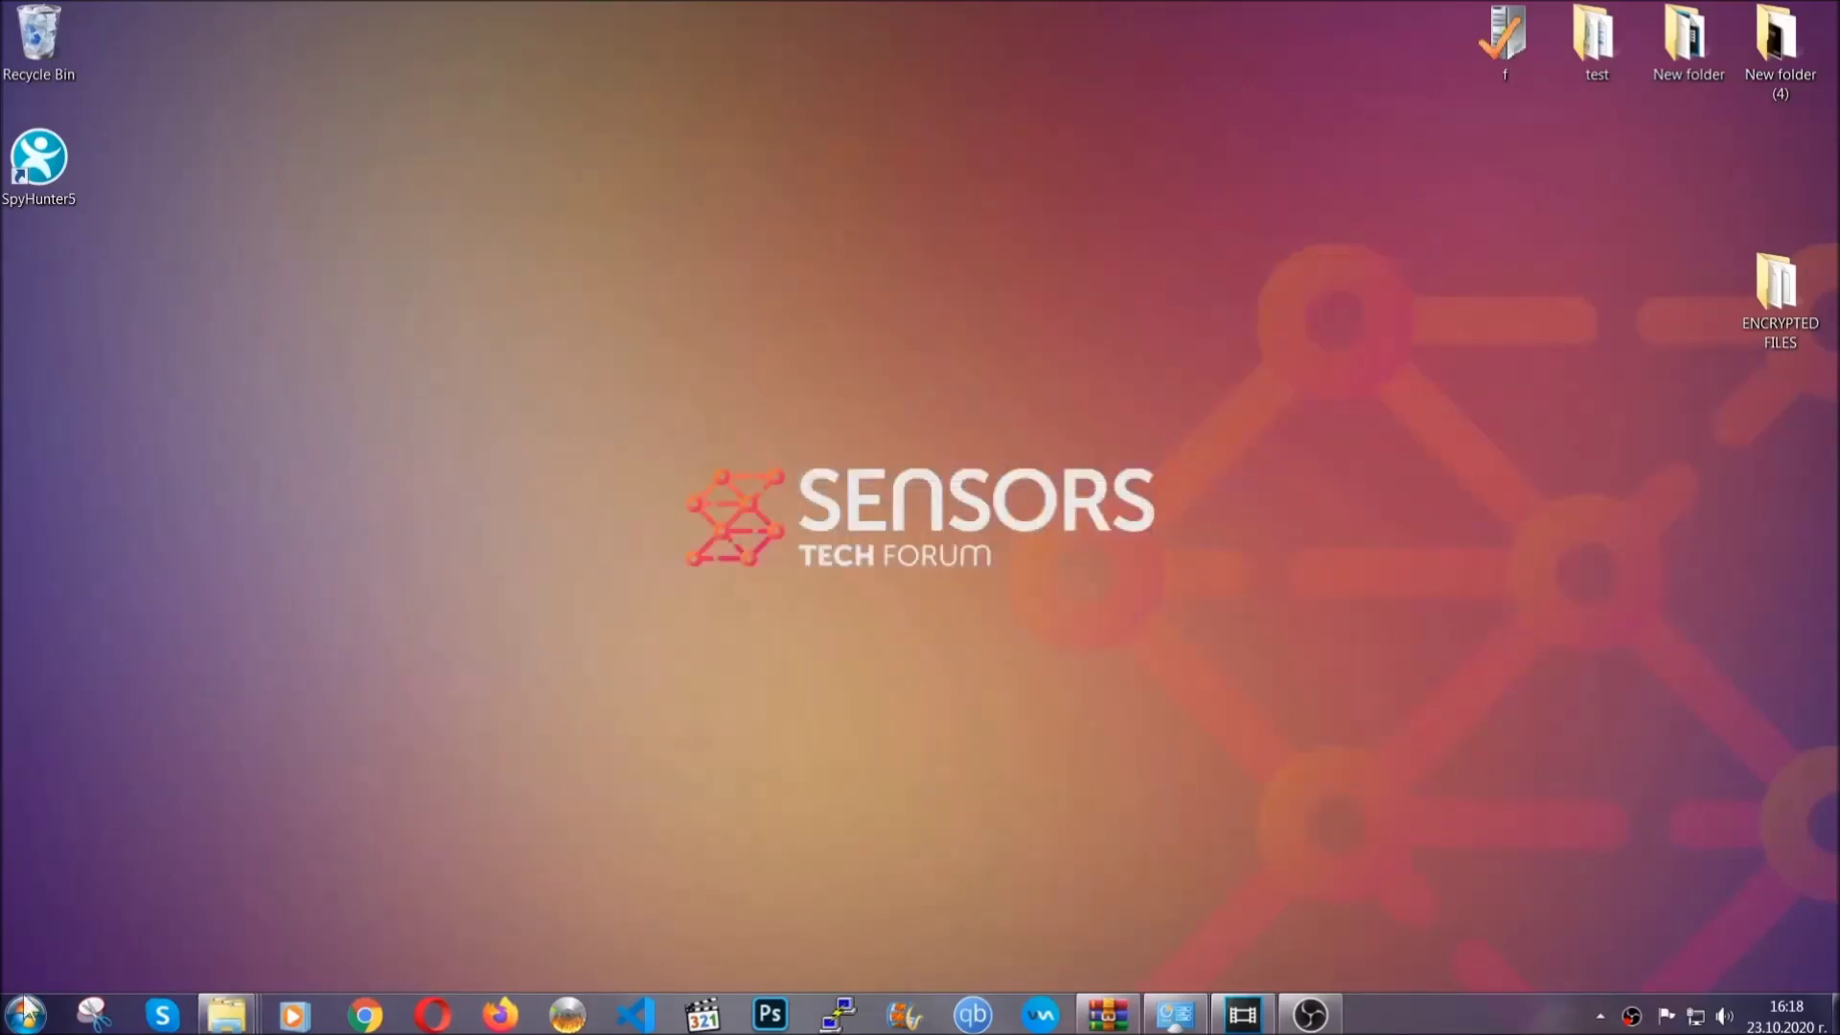
{"action": "left_click", "coordinate": [25, 1014]}
{"action": "left_click", "coordinate": [350, 721]}
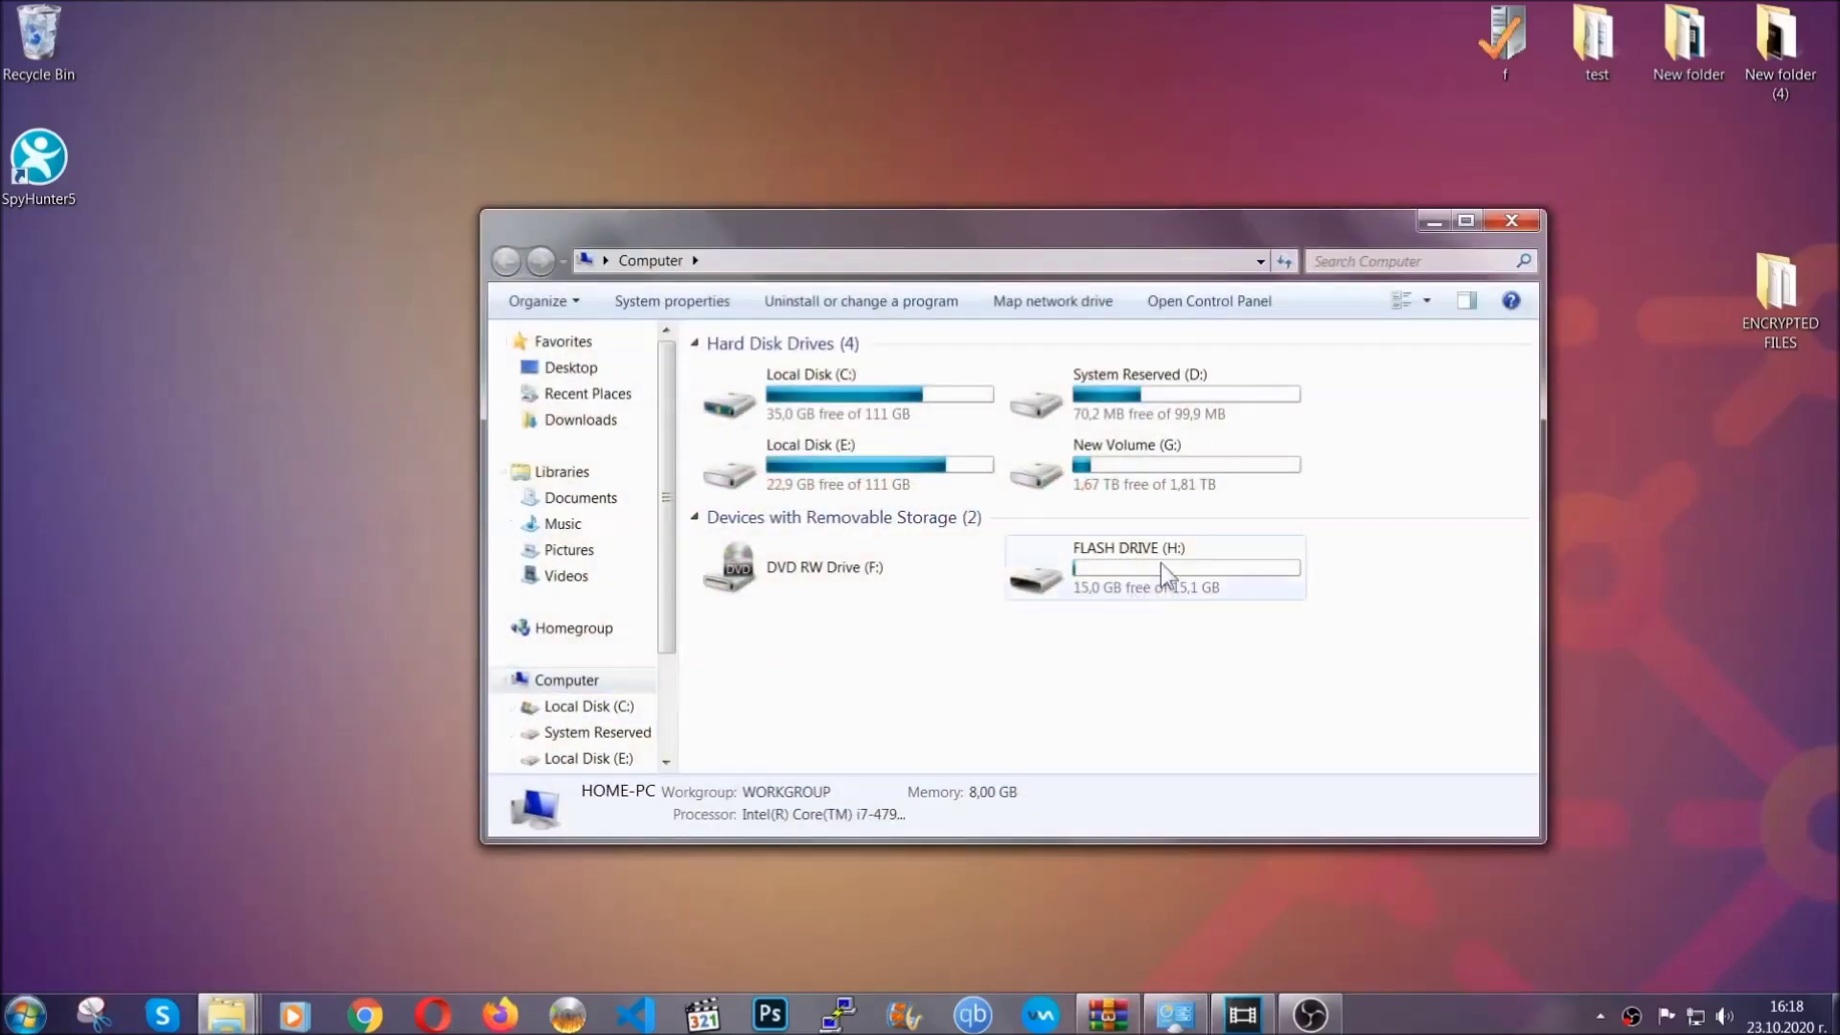
{"action": "double_click", "coordinate": [1160, 562]}
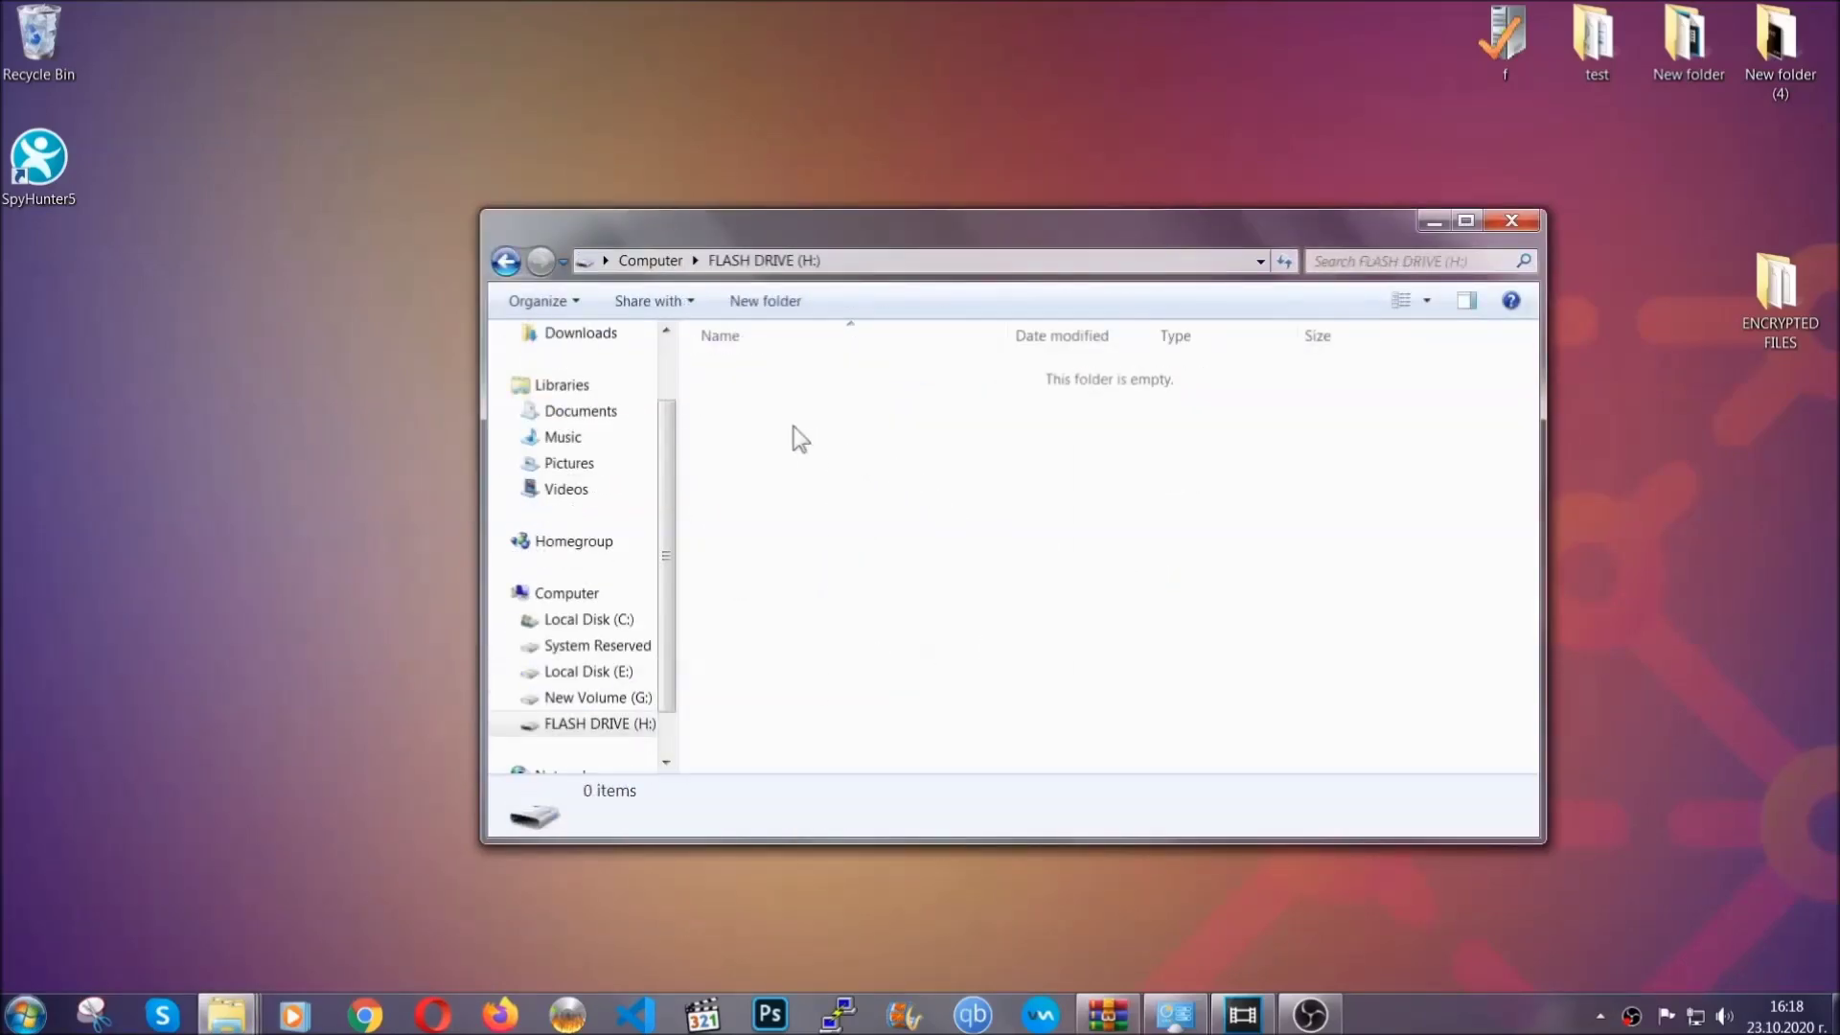
{"action": "right_click", "coordinate": [794, 428]}
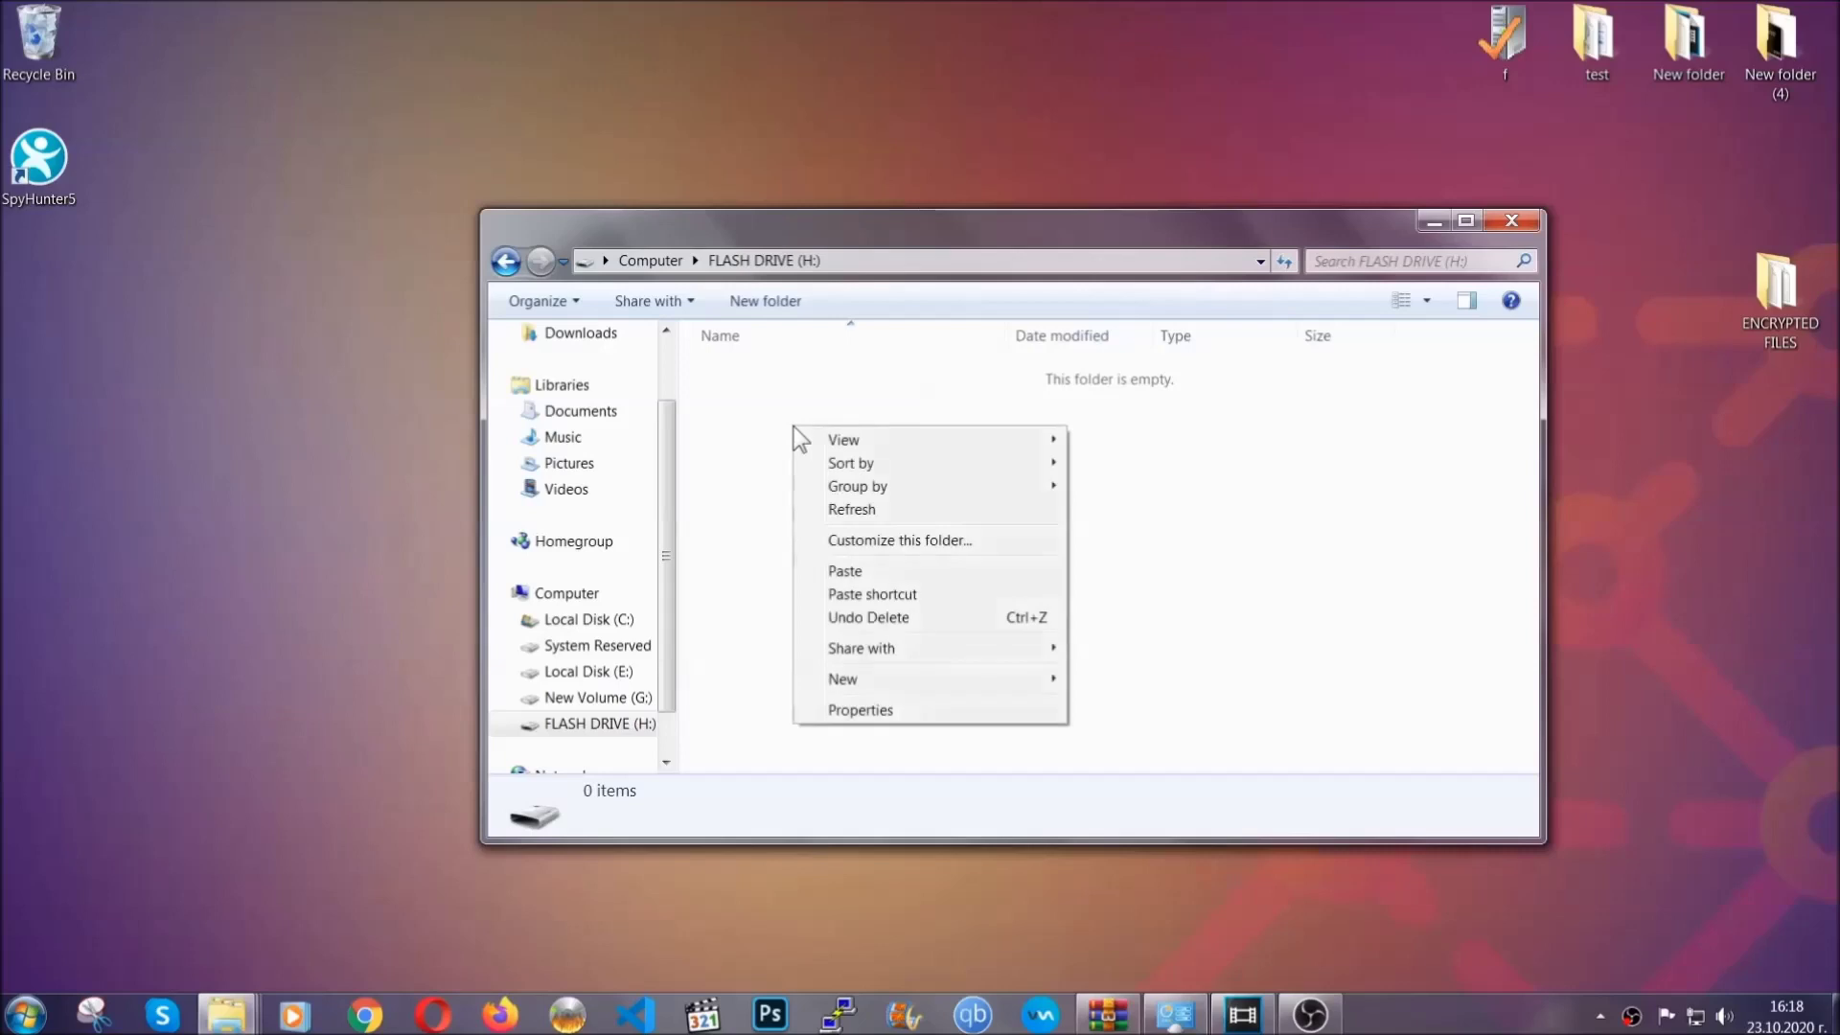
{"action": "left_click", "coordinate": [838, 572]}
{"action": "left_click", "coordinate": [838, 573]}
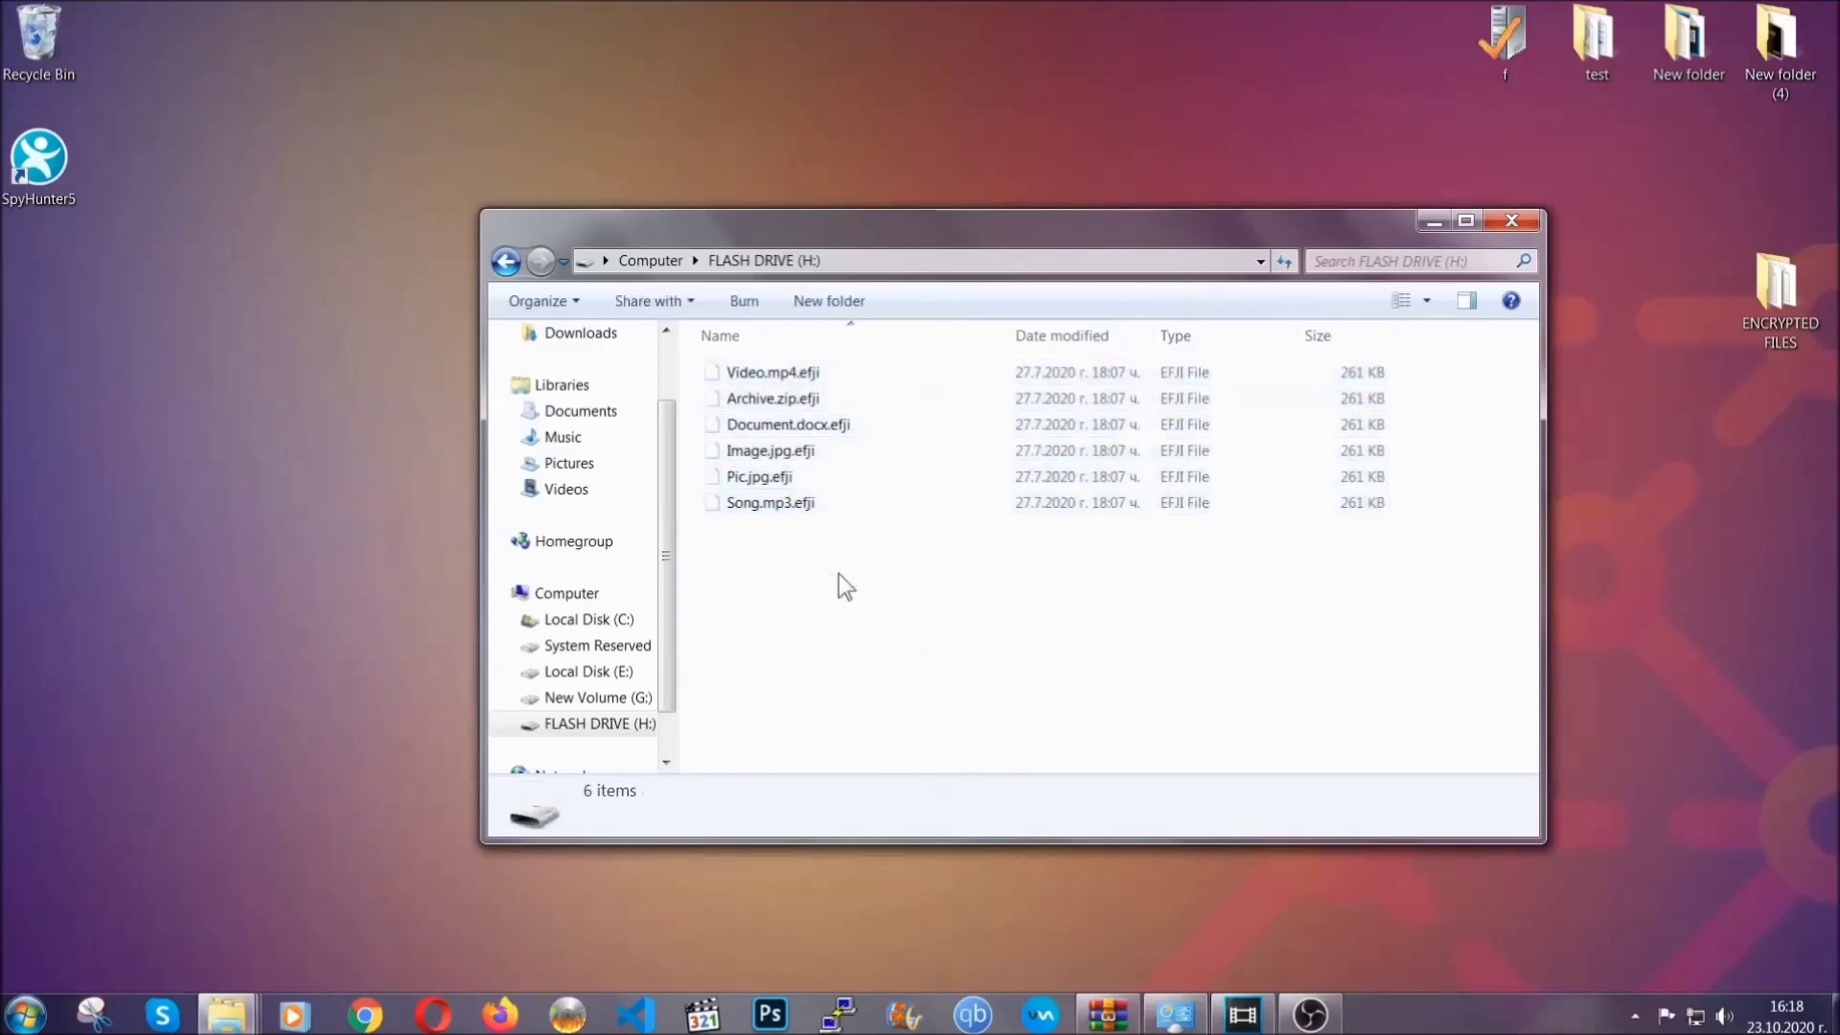
{"action": "left_click", "coordinate": [1512, 223]}
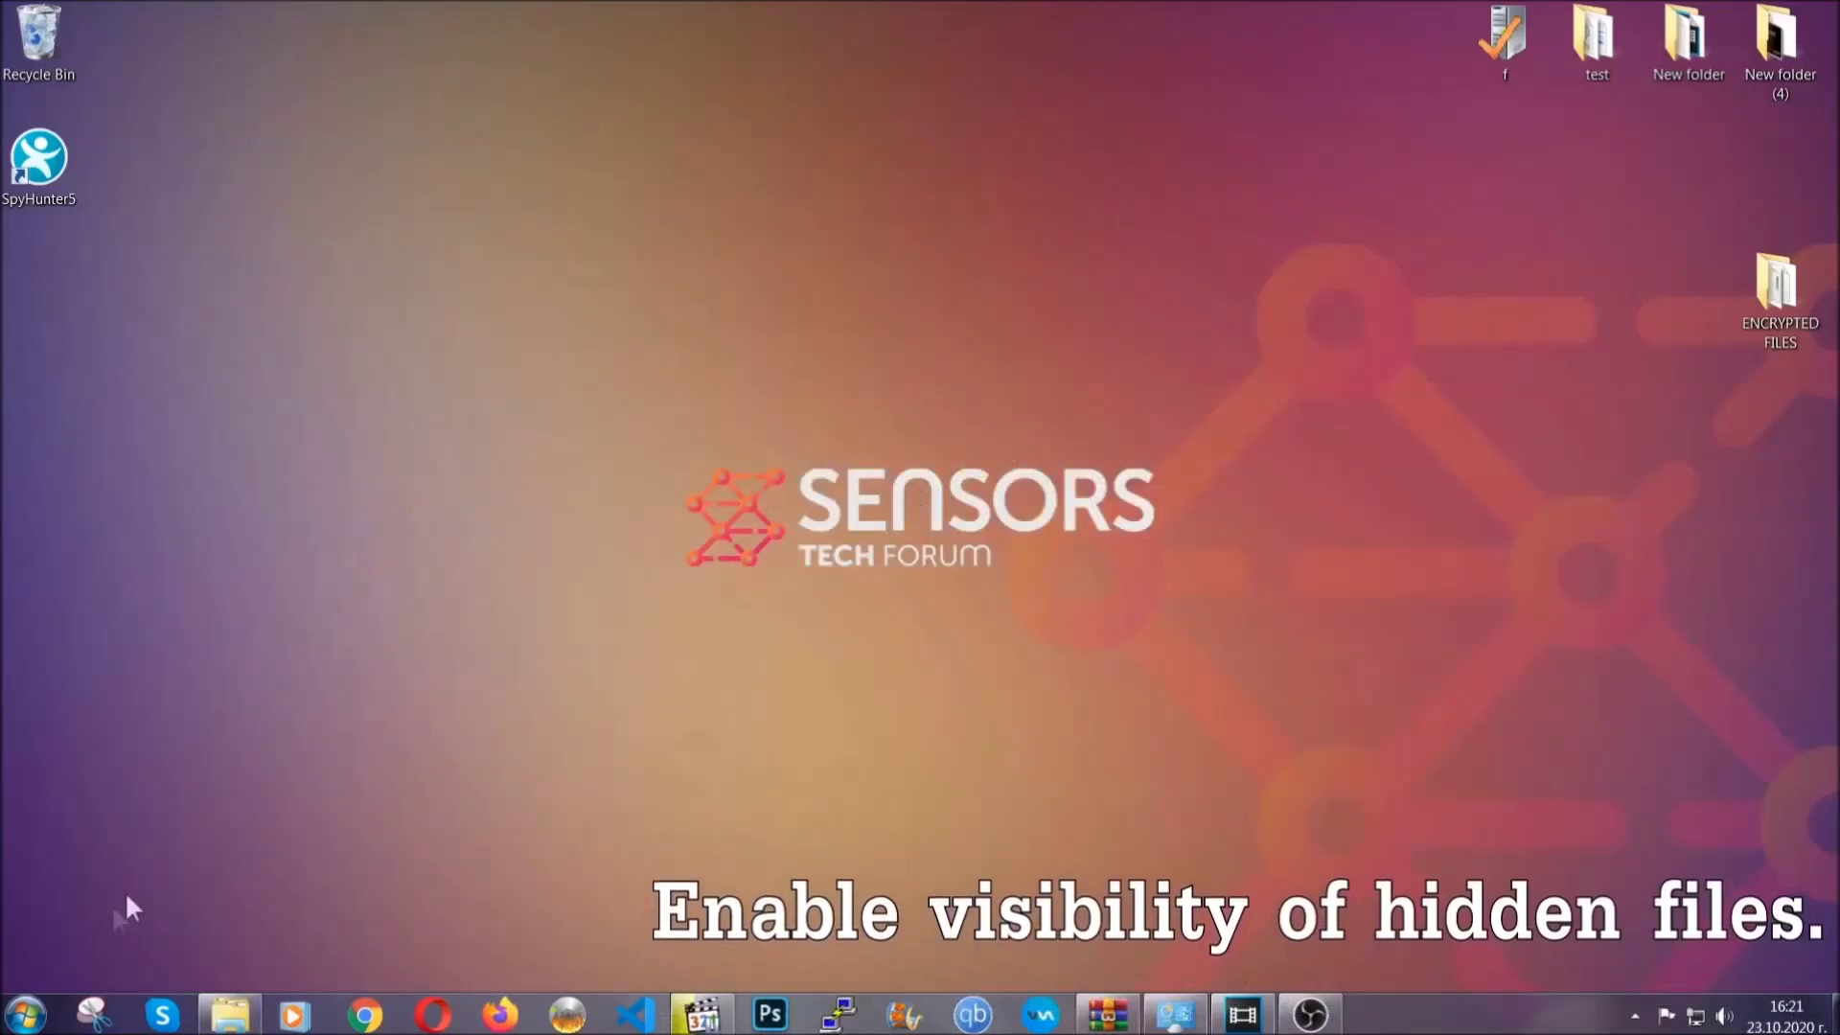
Step: Find 'show hidden files and folders' in Start search and apply Show hidden files, folders, and drives
{"action": "left_click", "coordinate": [24, 1014]}
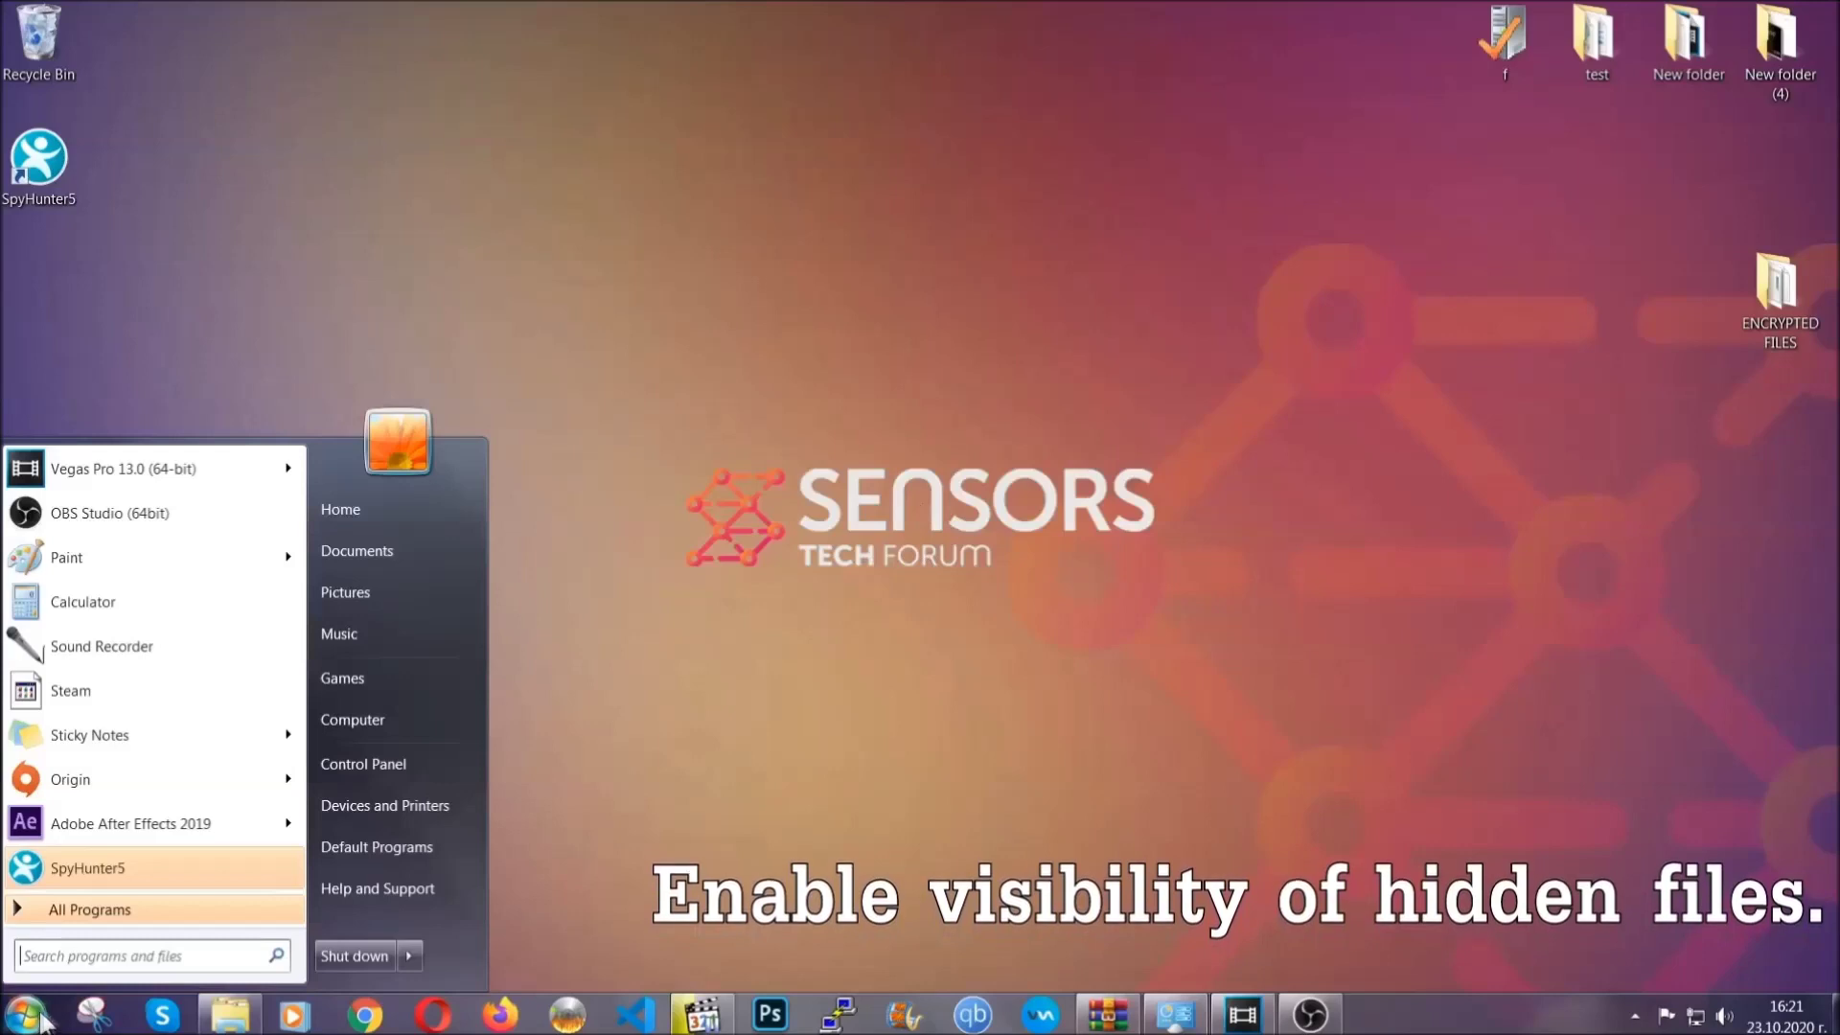
{"action": "left_click", "coordinate": [77, 939]}
{"action": "type", "text": "showh"}
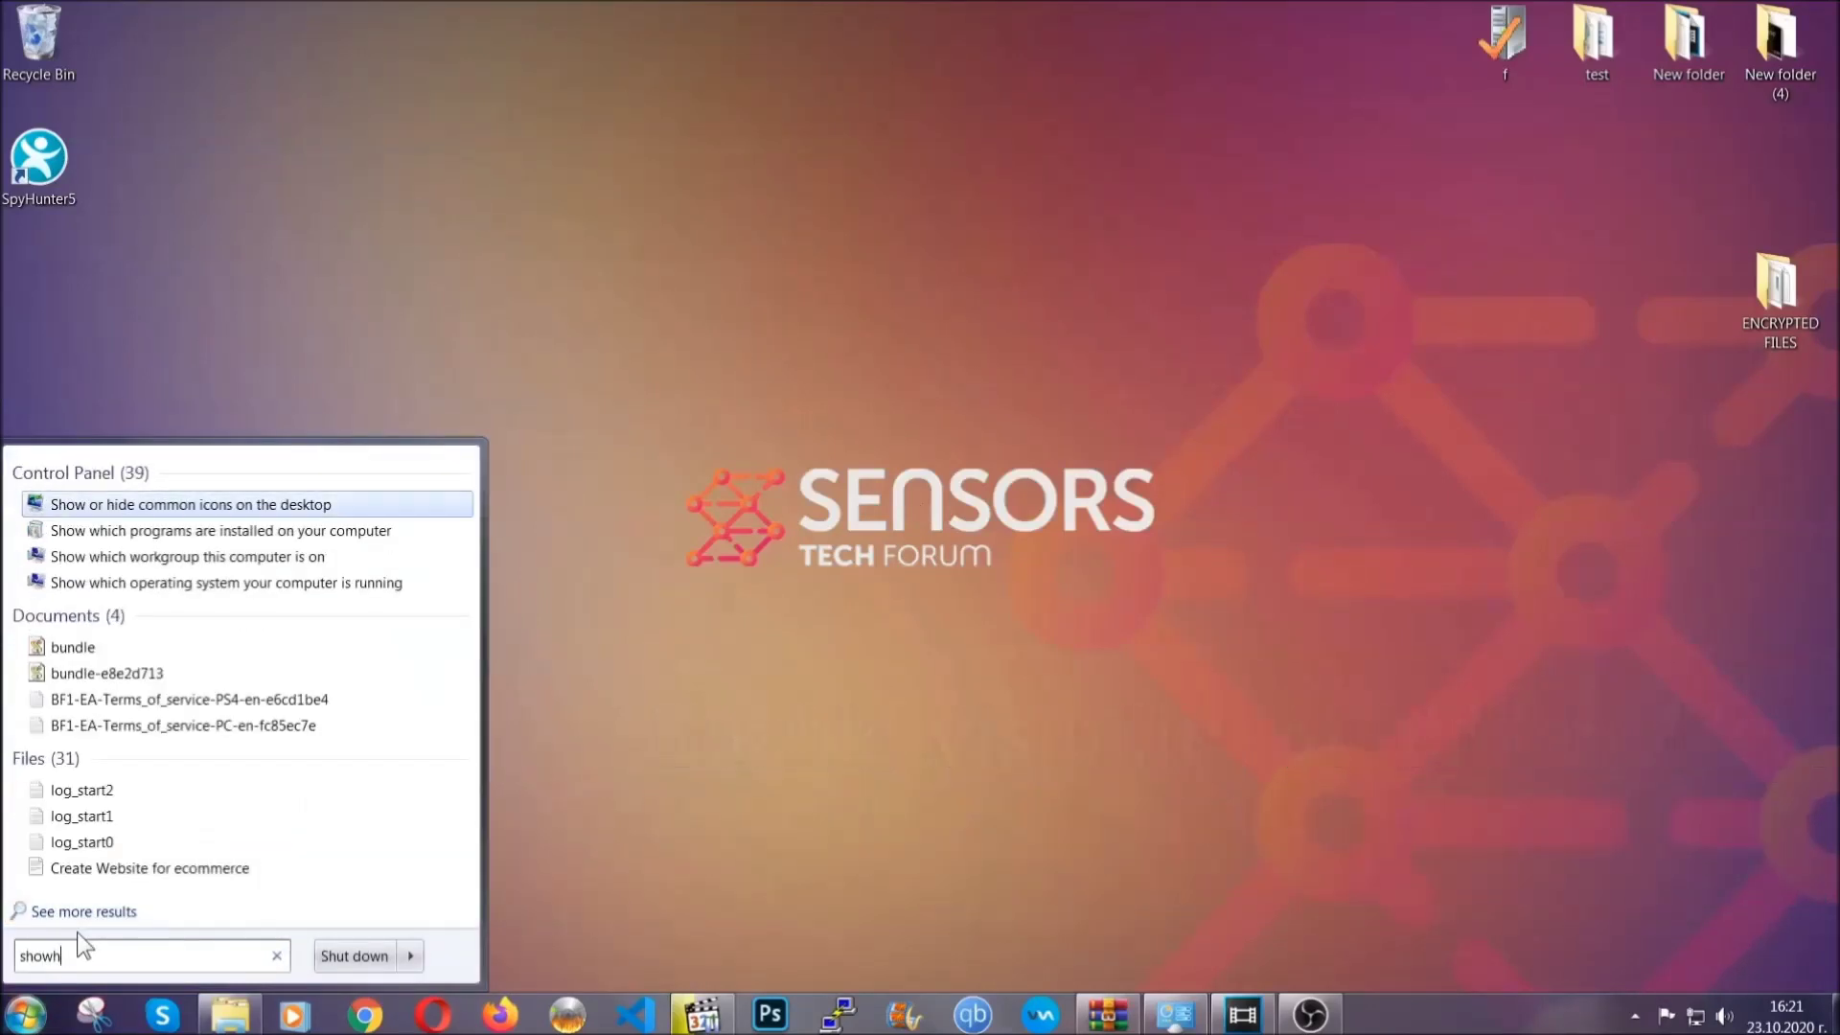
{"action": "key", "text": "BackSpace"}
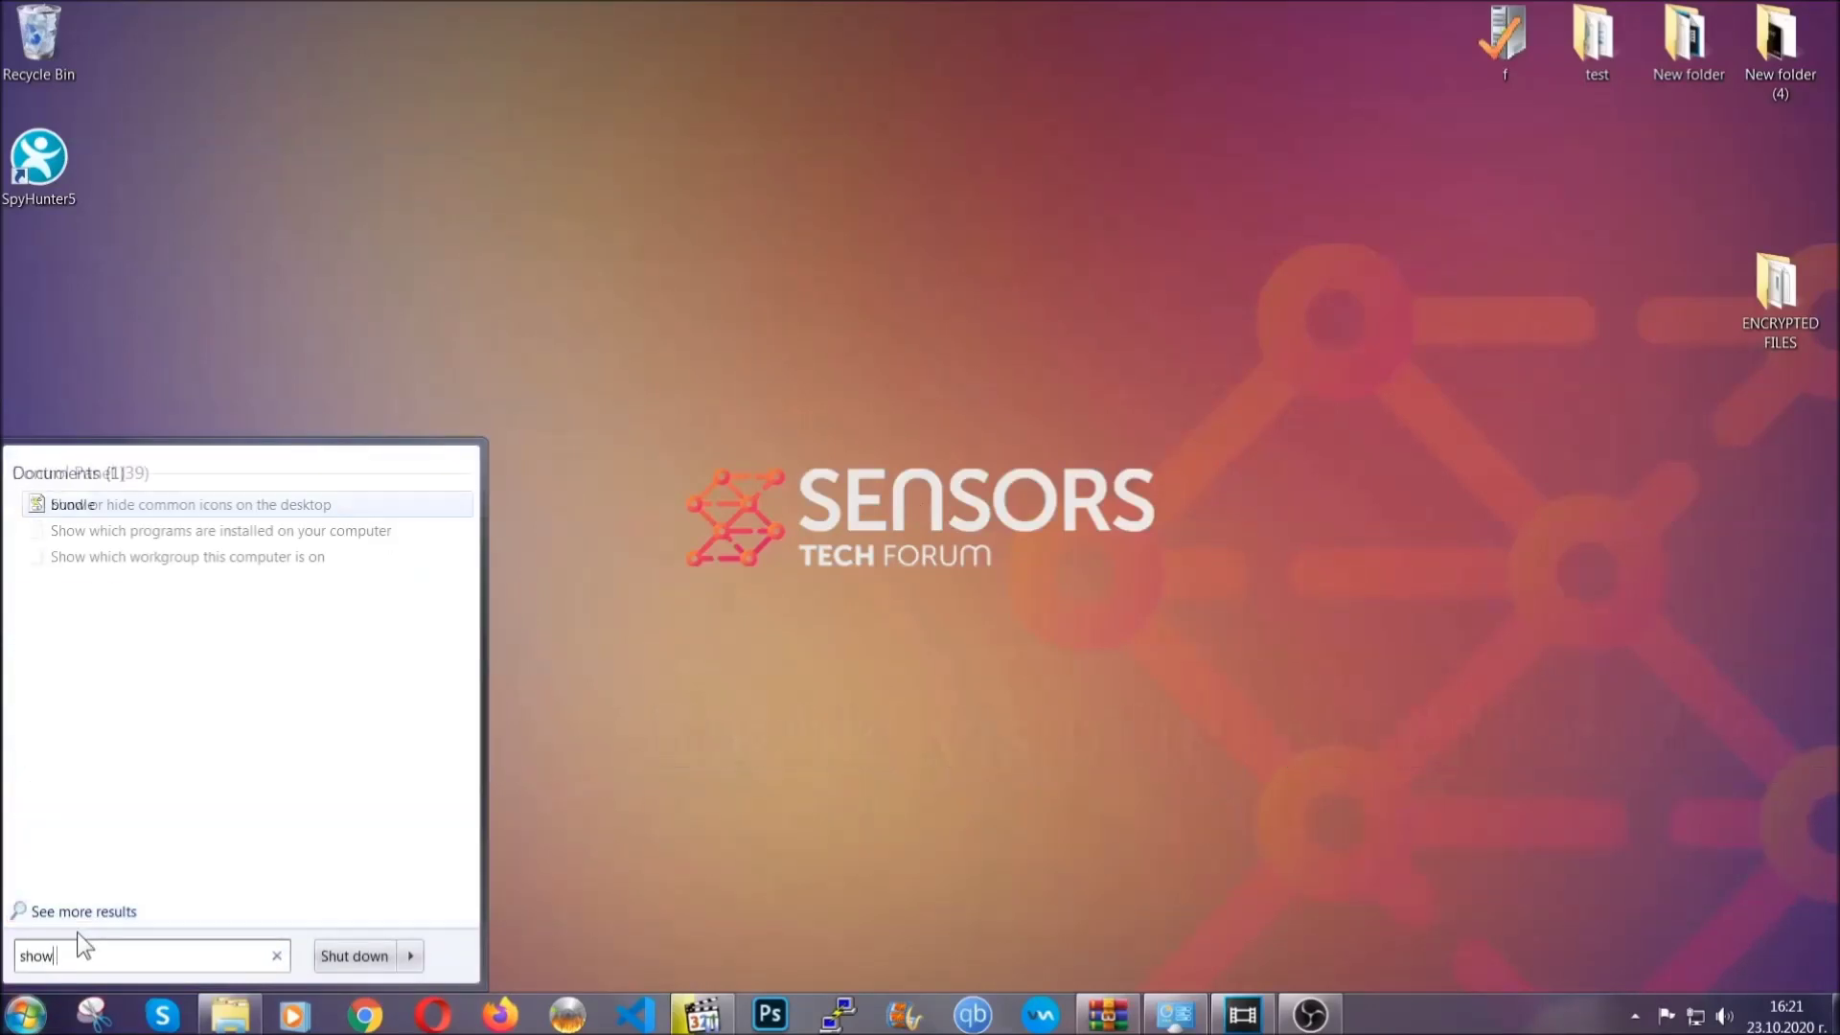
{"action": "type", "text": "hidden files and folders"}
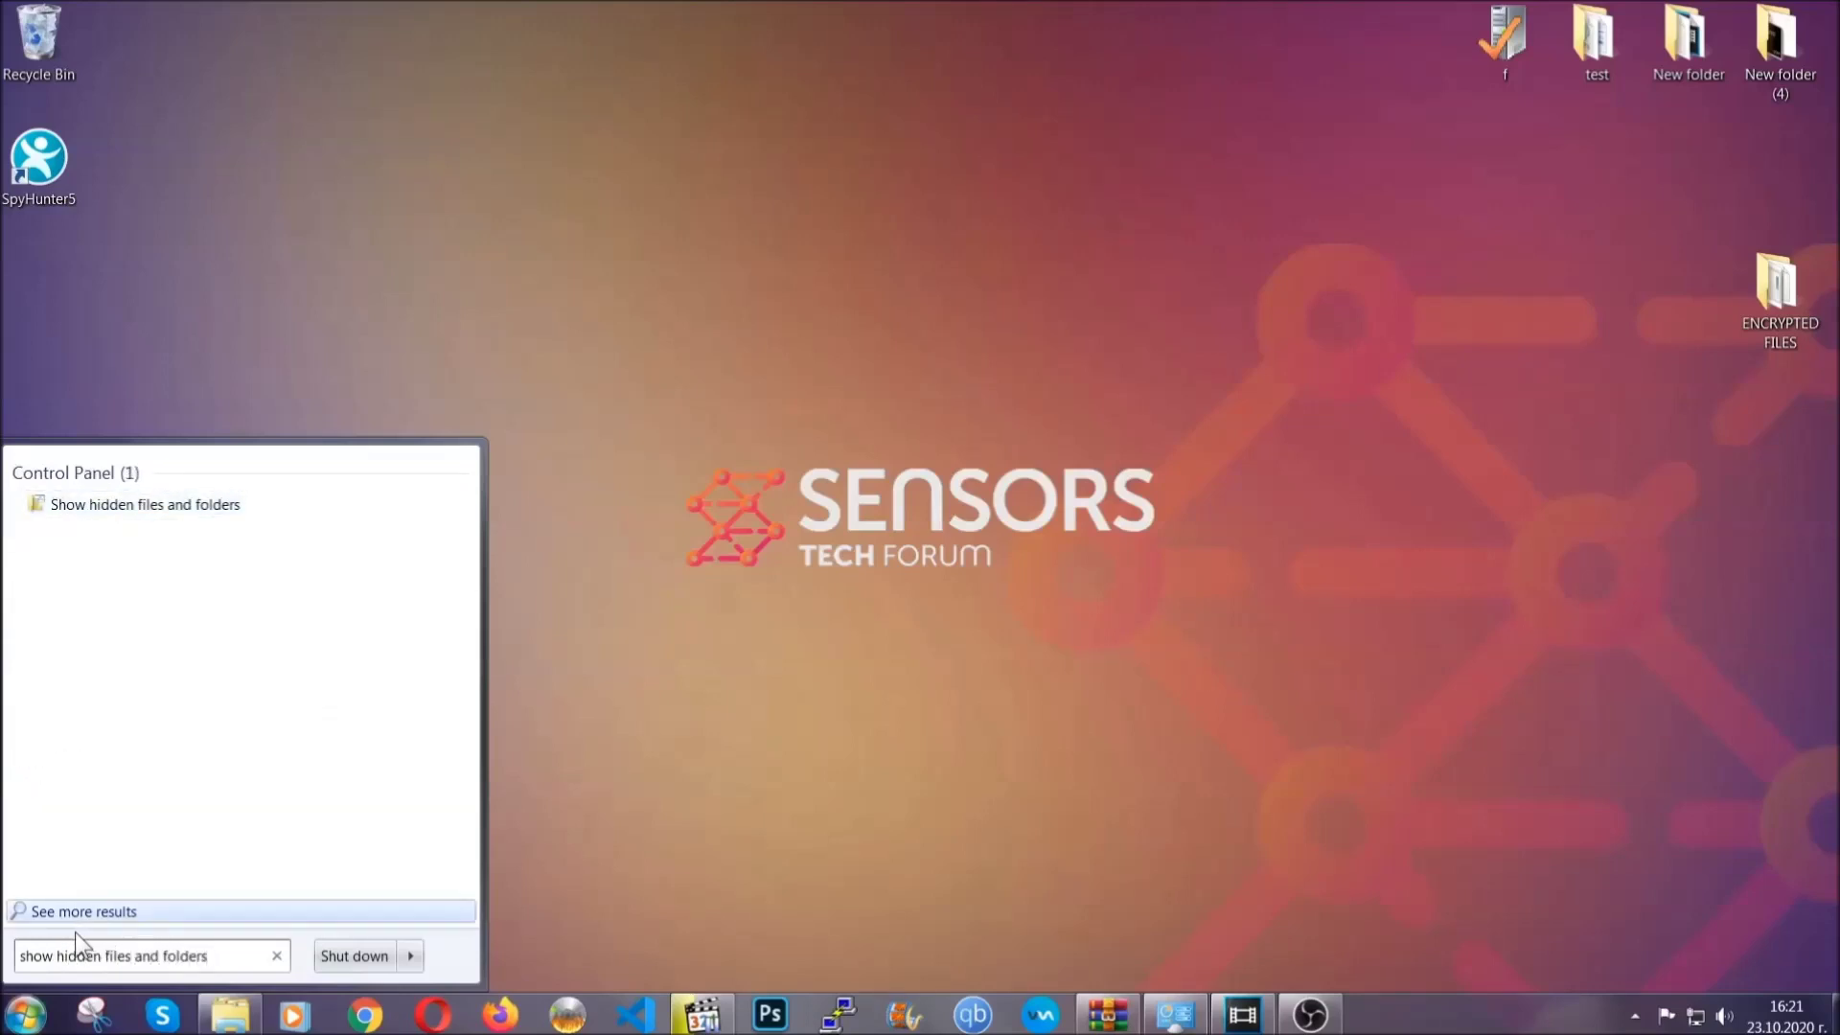
{"action": "left_click", "coordinate": [217, 508]}
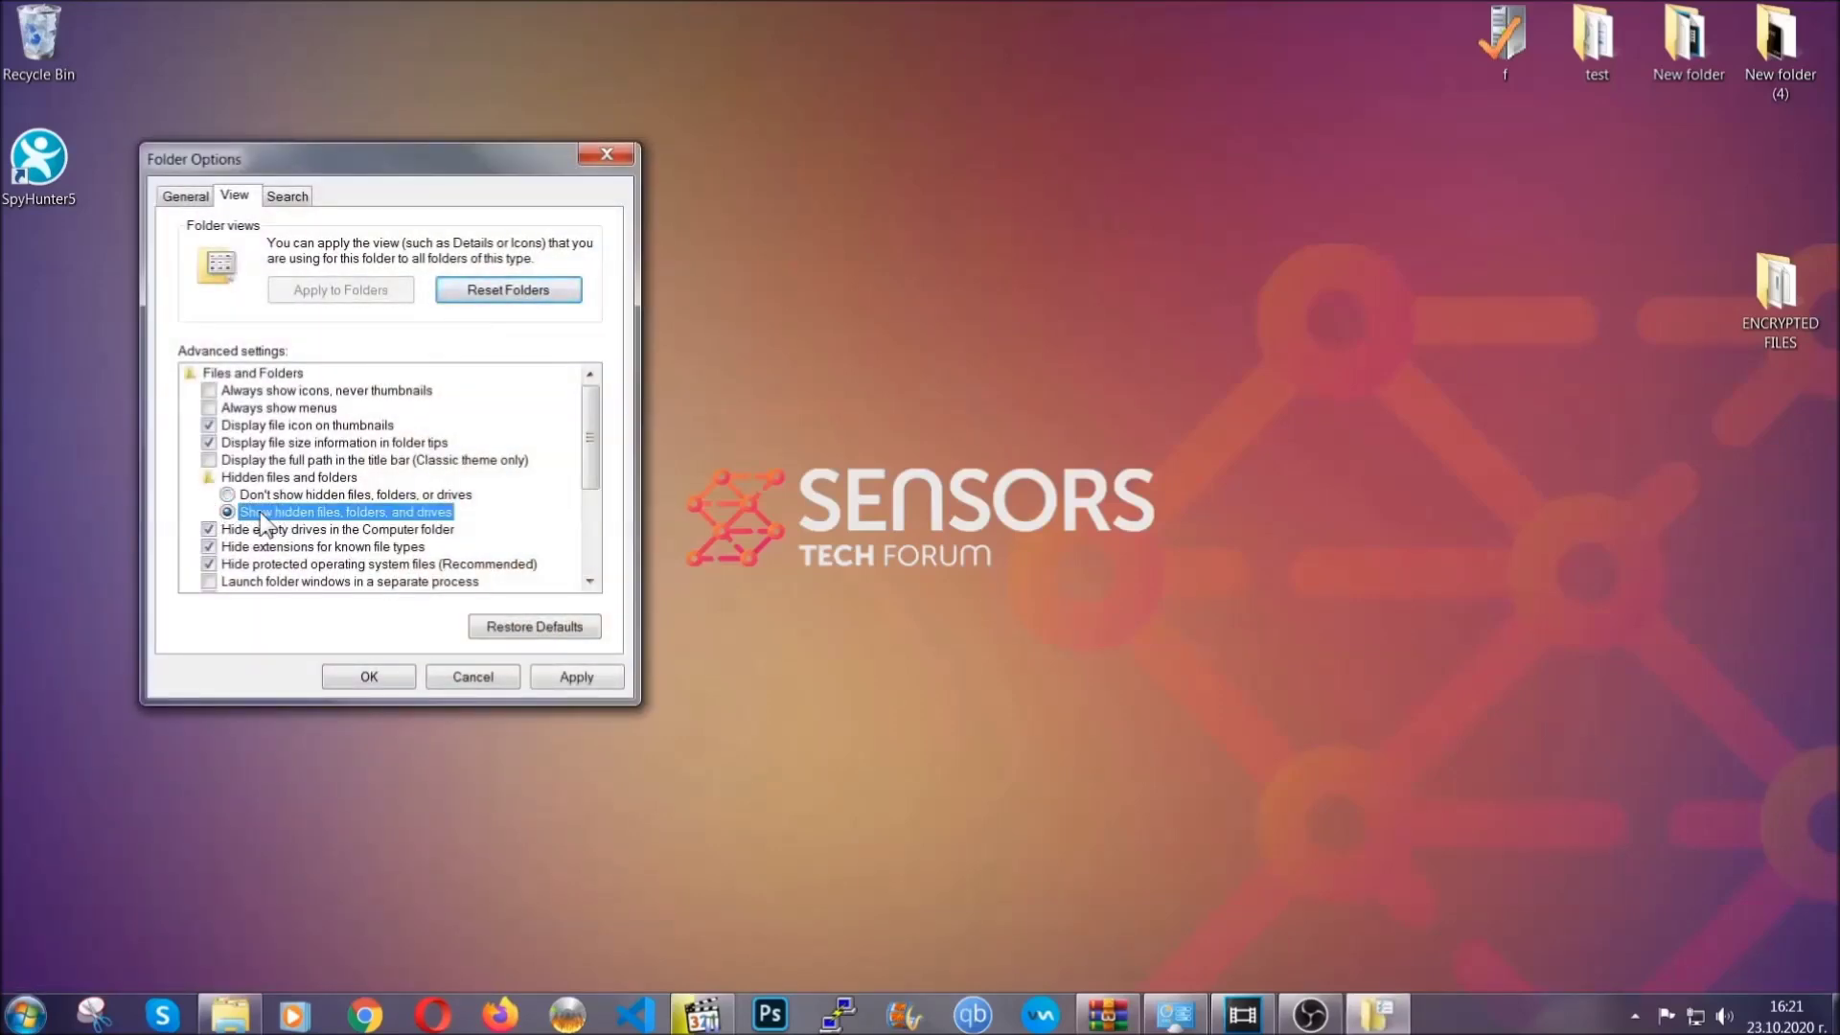
{"action": "left_click", "coordinate": [569, 683]}
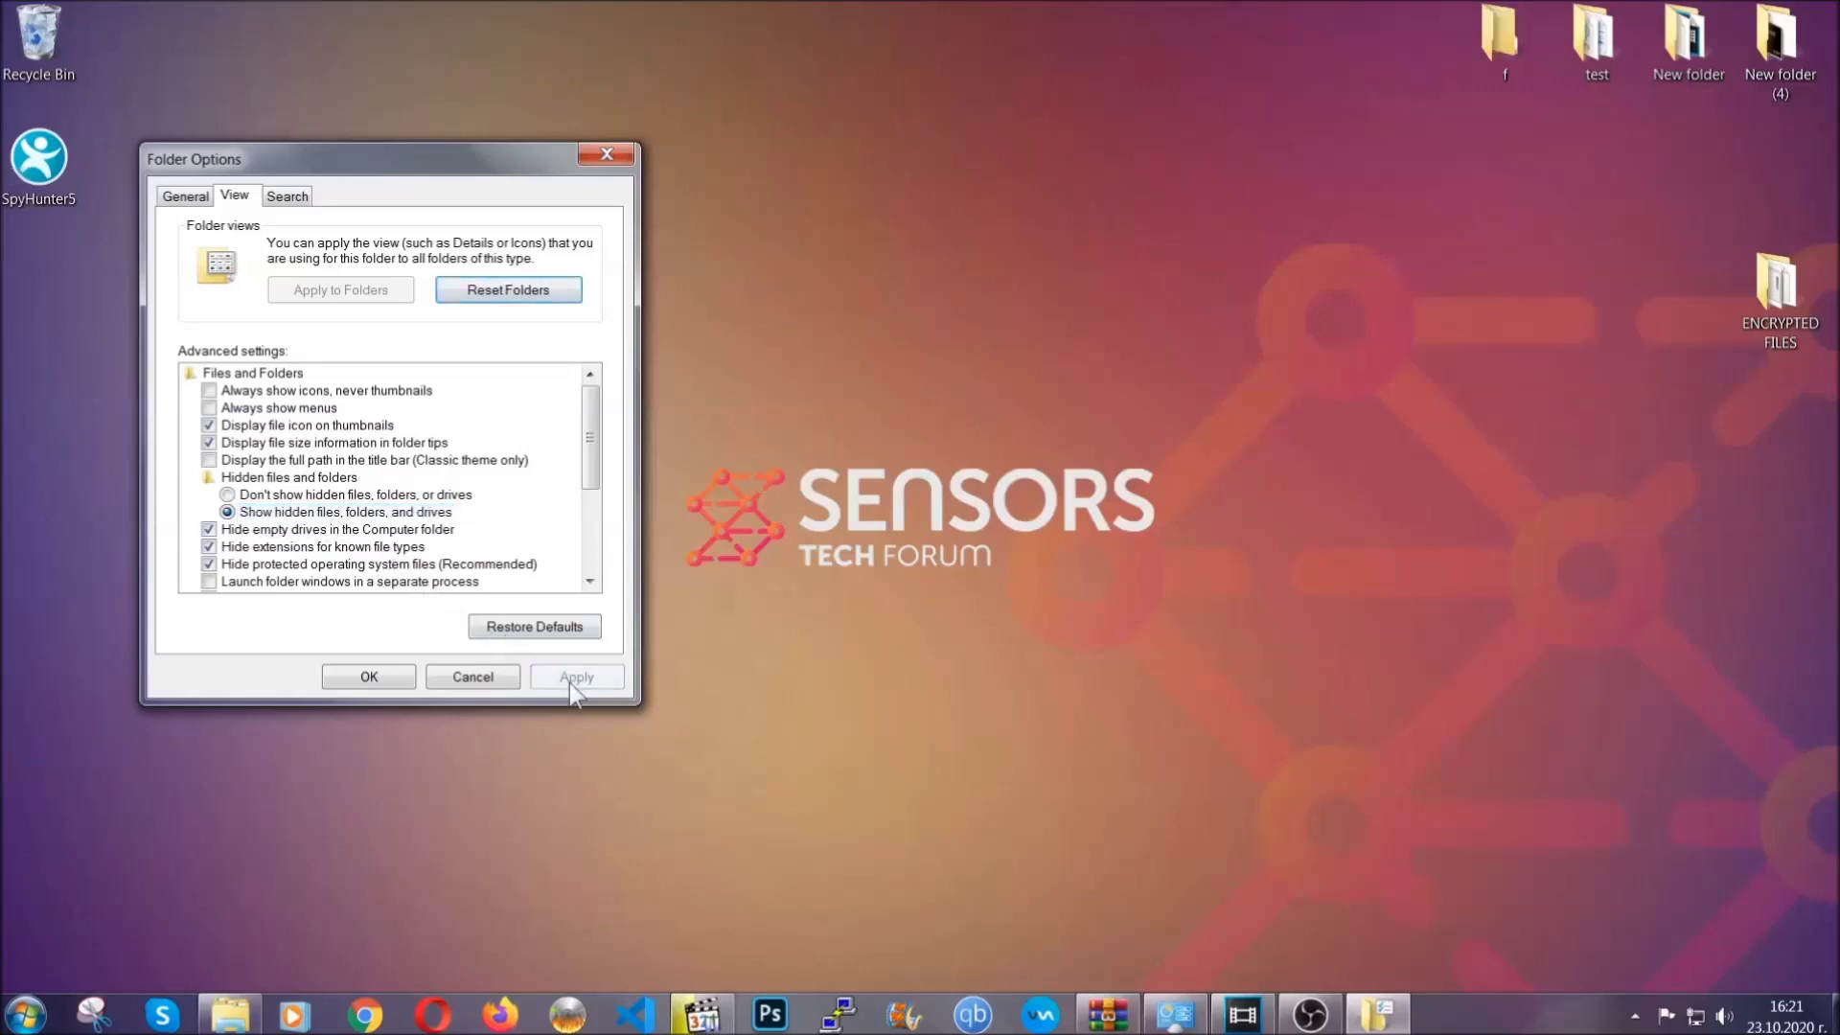
{"action": "left_click", "coordinate": [360, 677]}
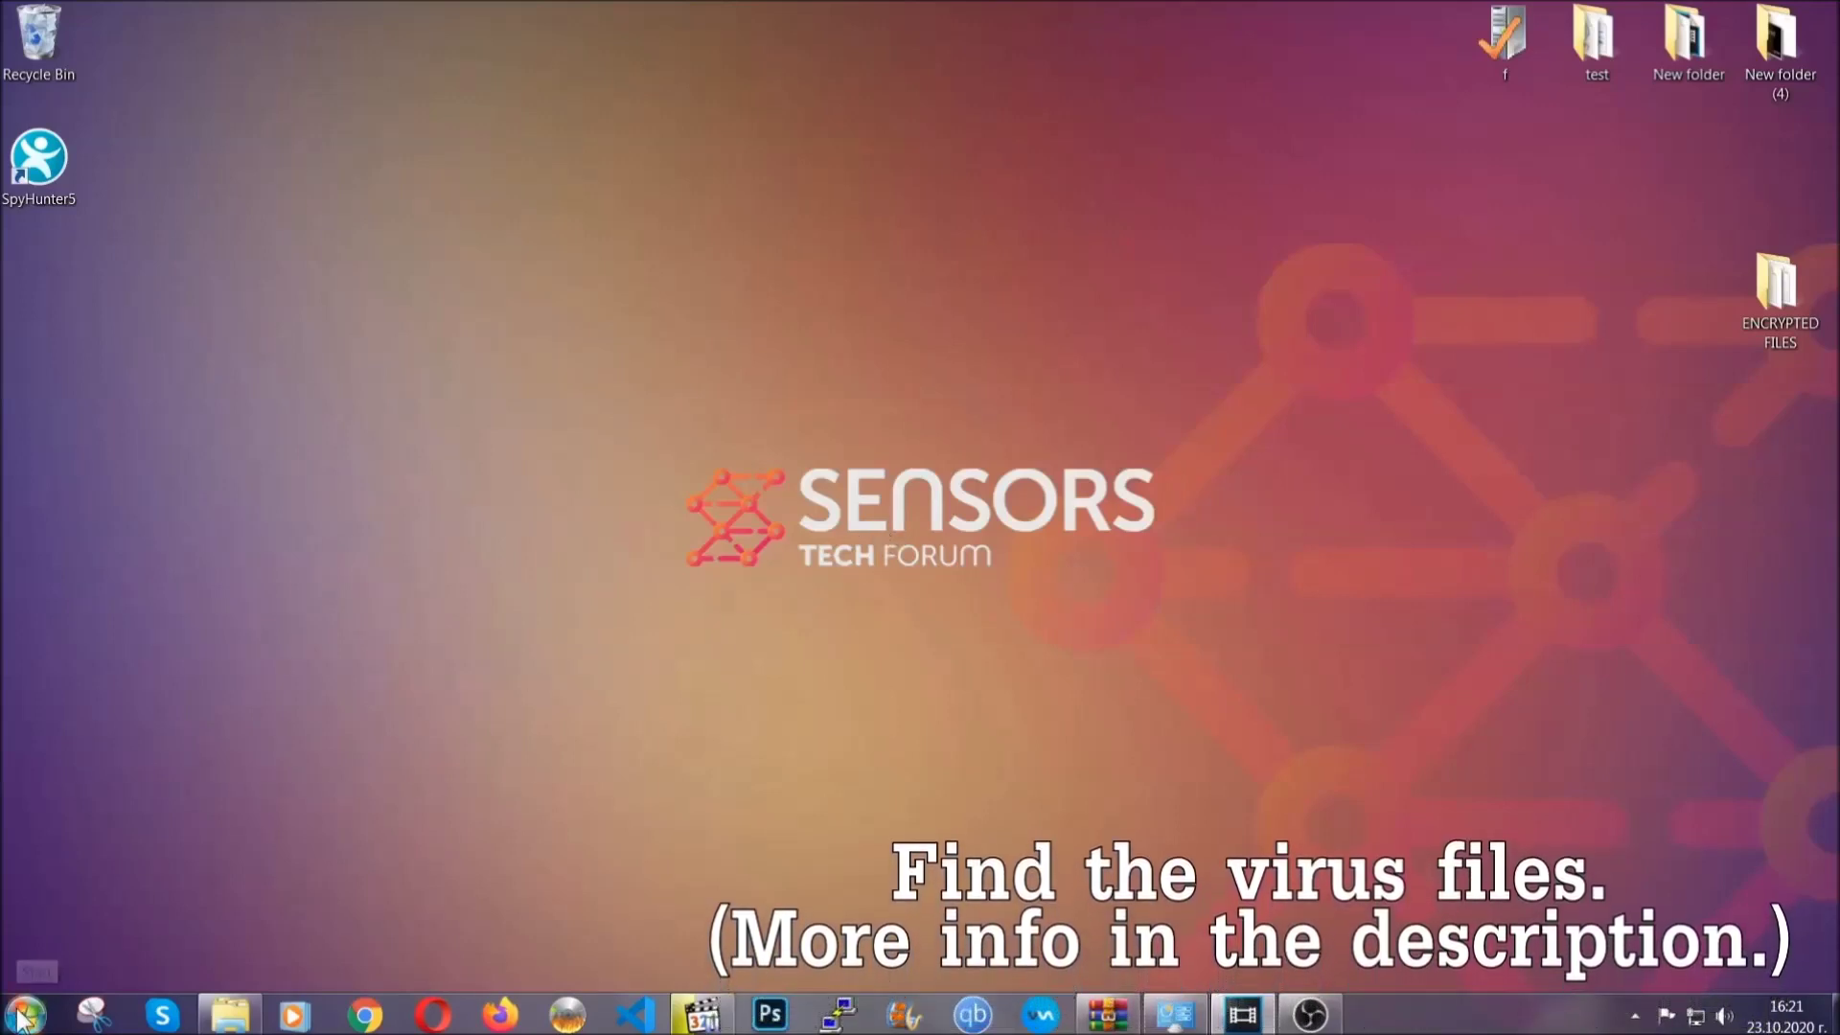
{"action": "key", "text": "super"}
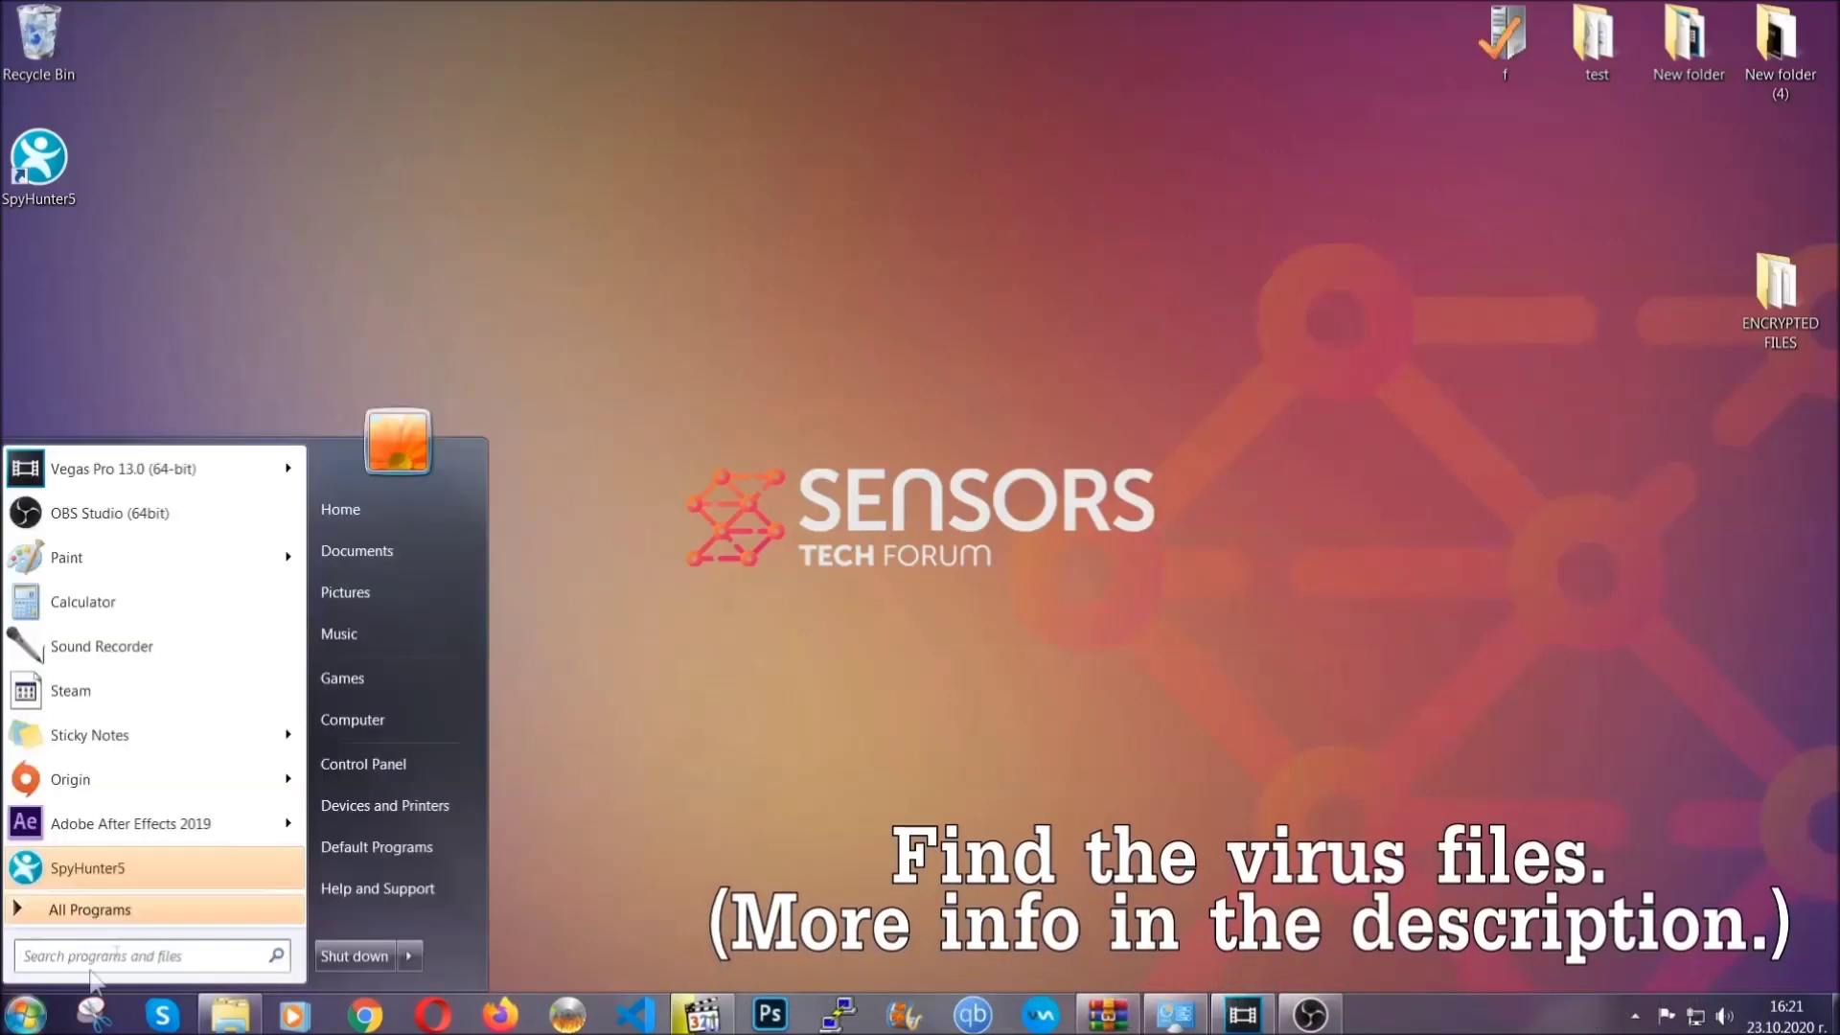
Step: Search the whole computer for 'fileextension:exe Example Vir'
{"action": "left_click", "coordinate": [378, 718]}
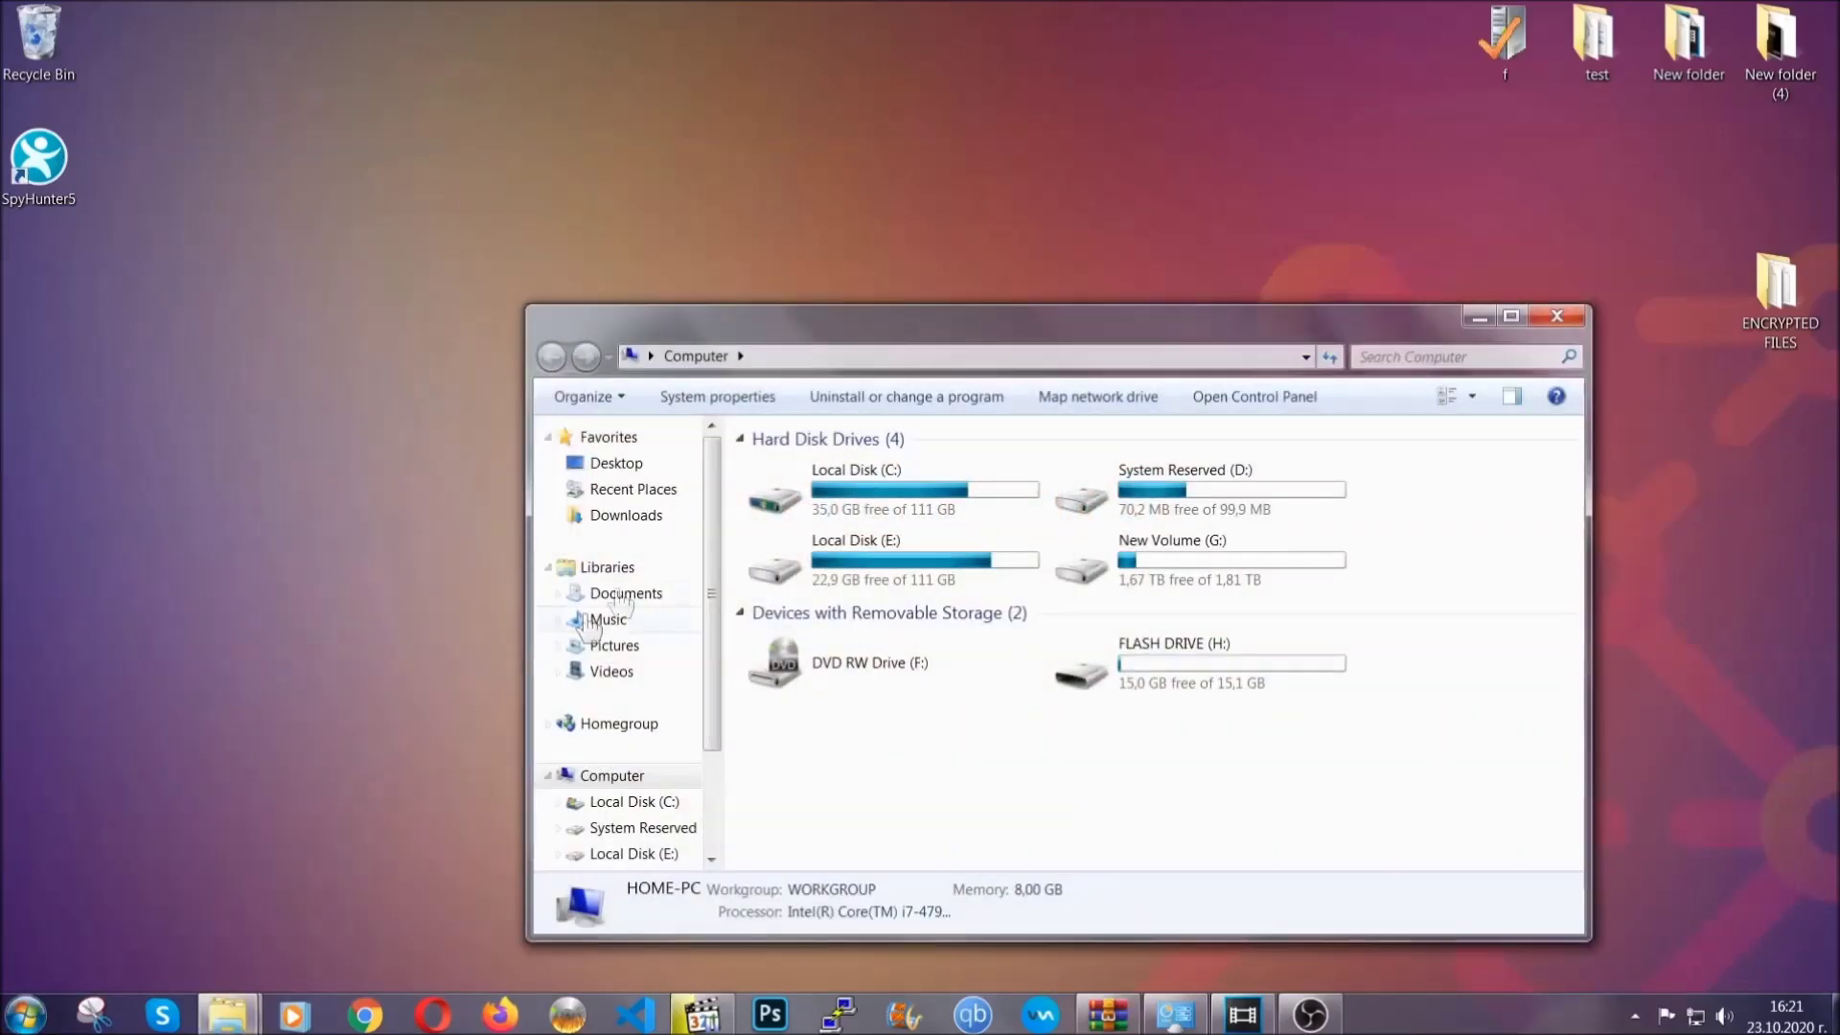
{"action": "left_click_drag", "start_coordinate": [999, 338], "coordinate": [879, 256]}
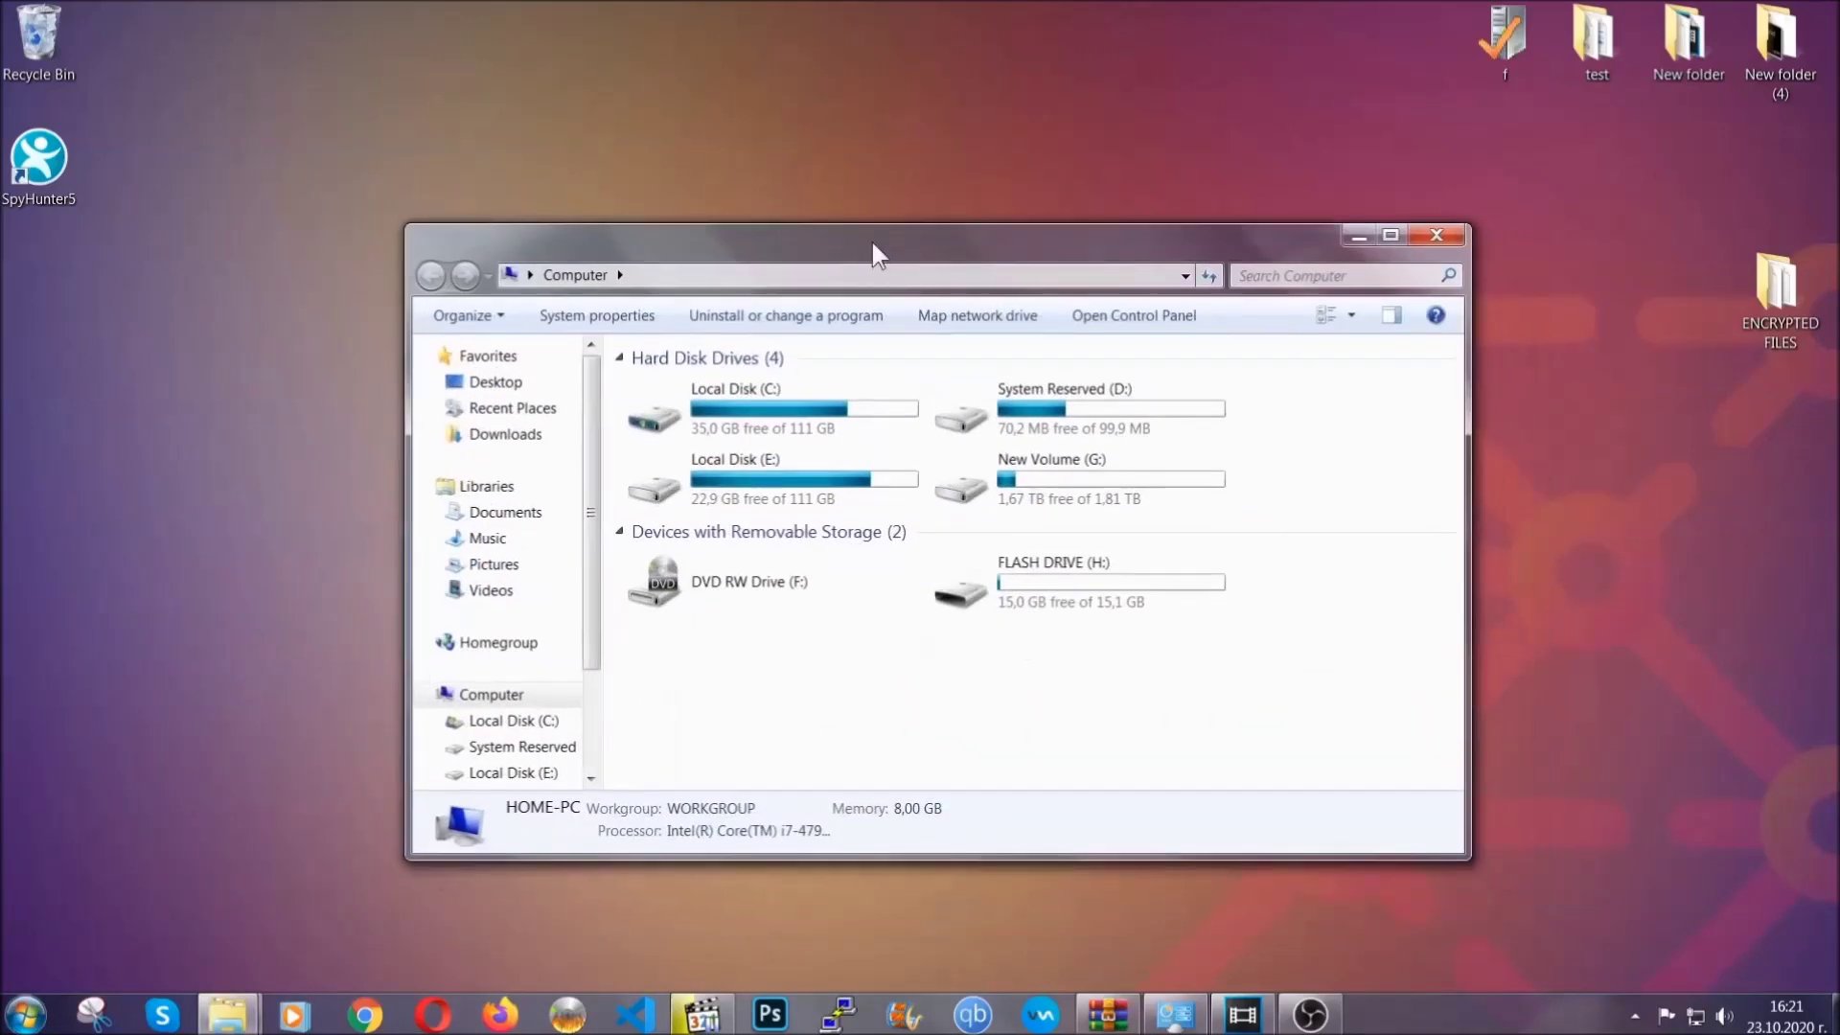
{"action": "left_click", "coordinate": [1251, 276]}
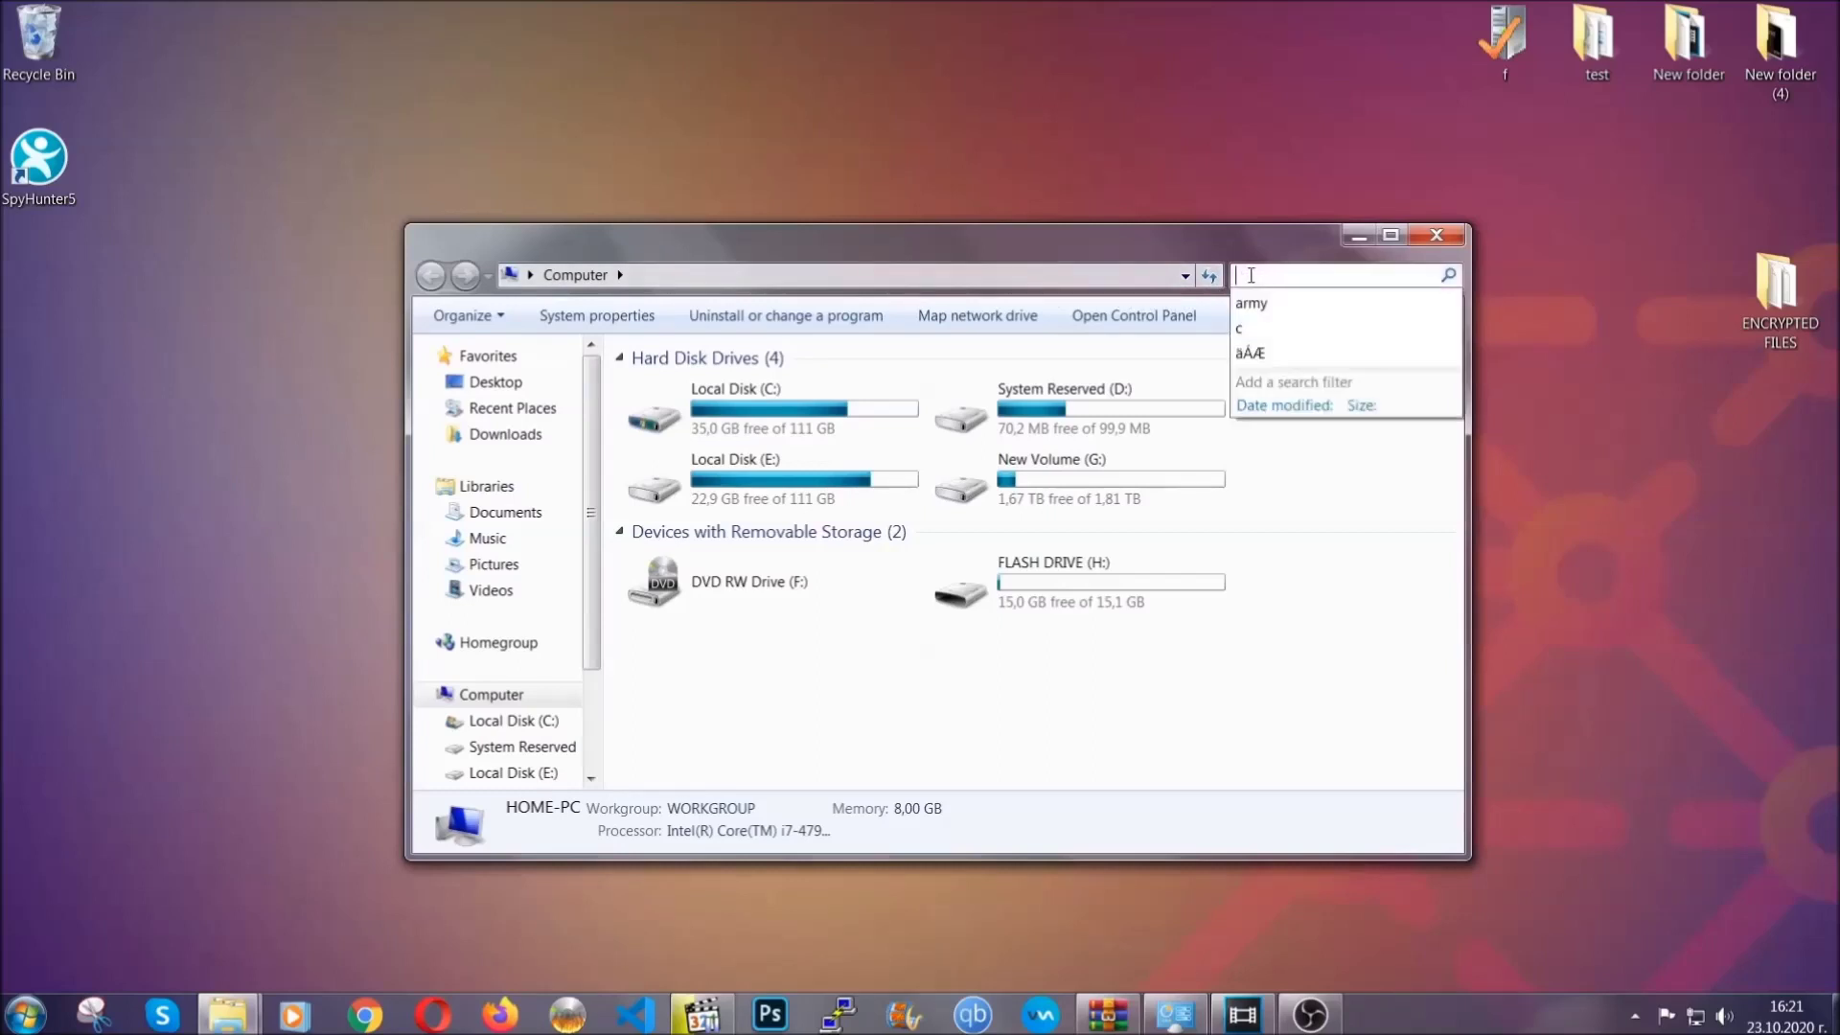
{"action": "type", "text": "file"}
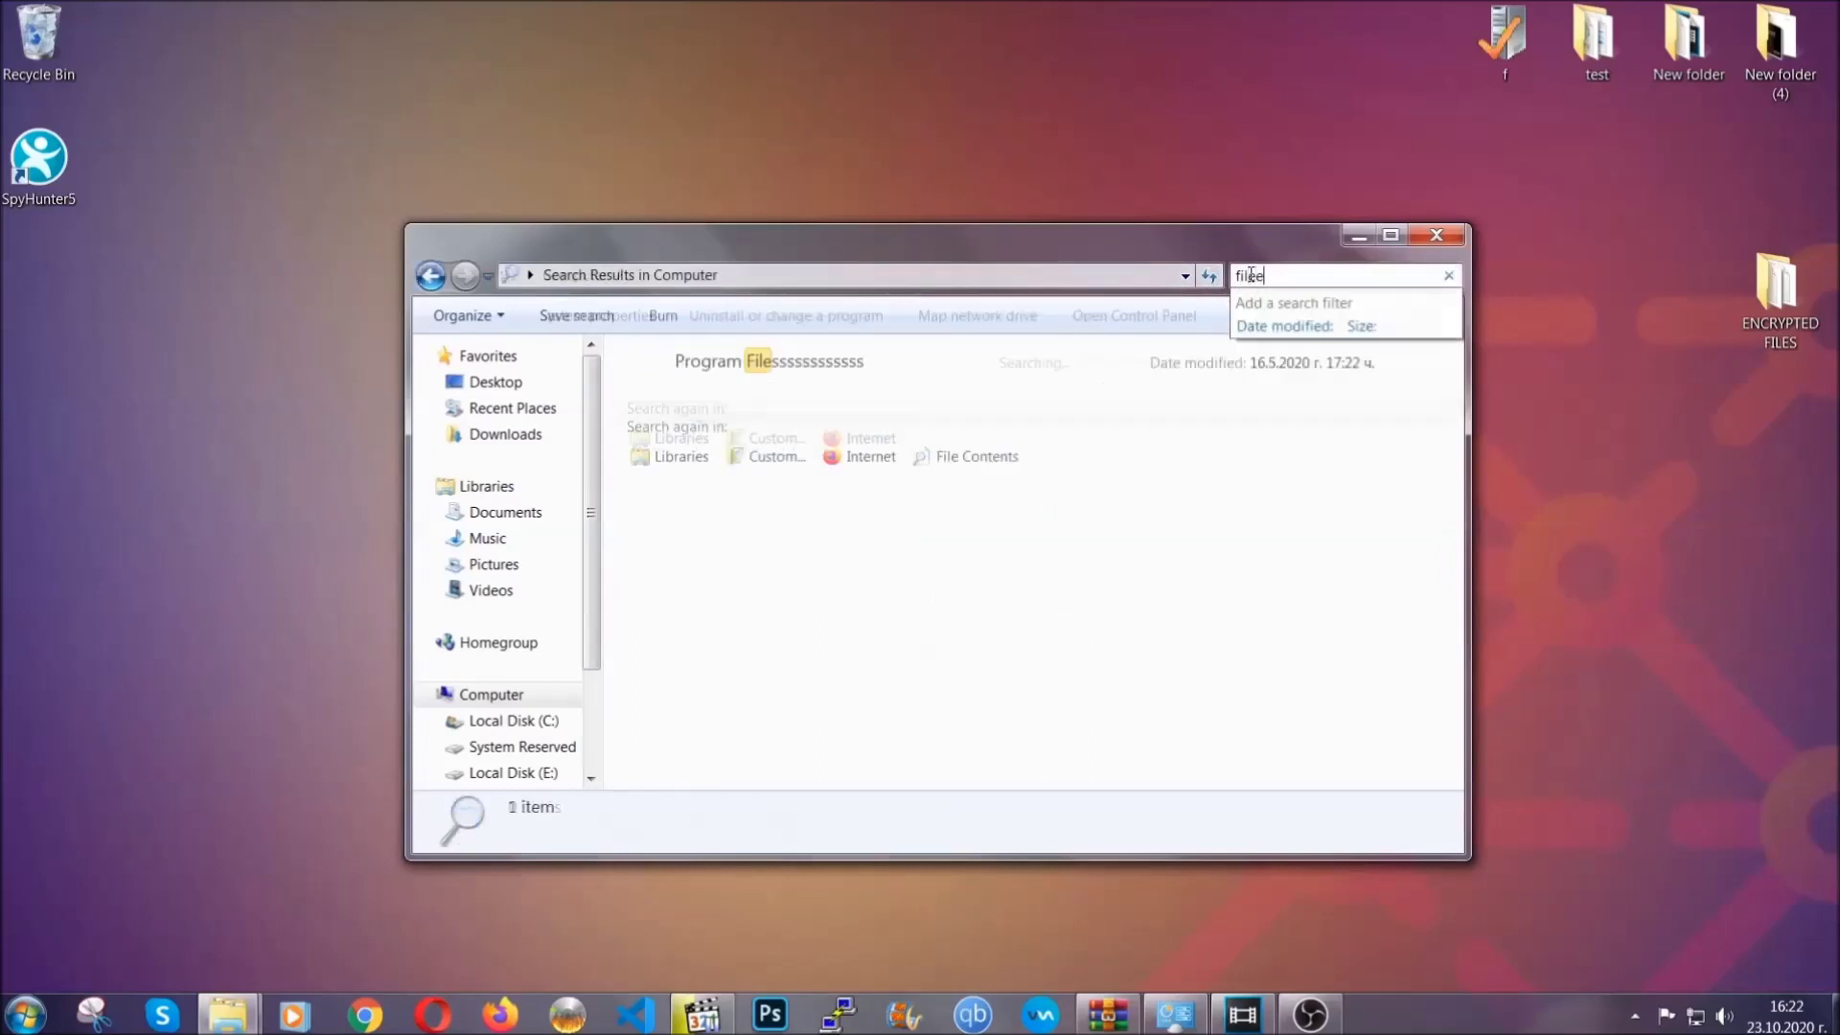
{"action": "type", "text": "extension:exe "}
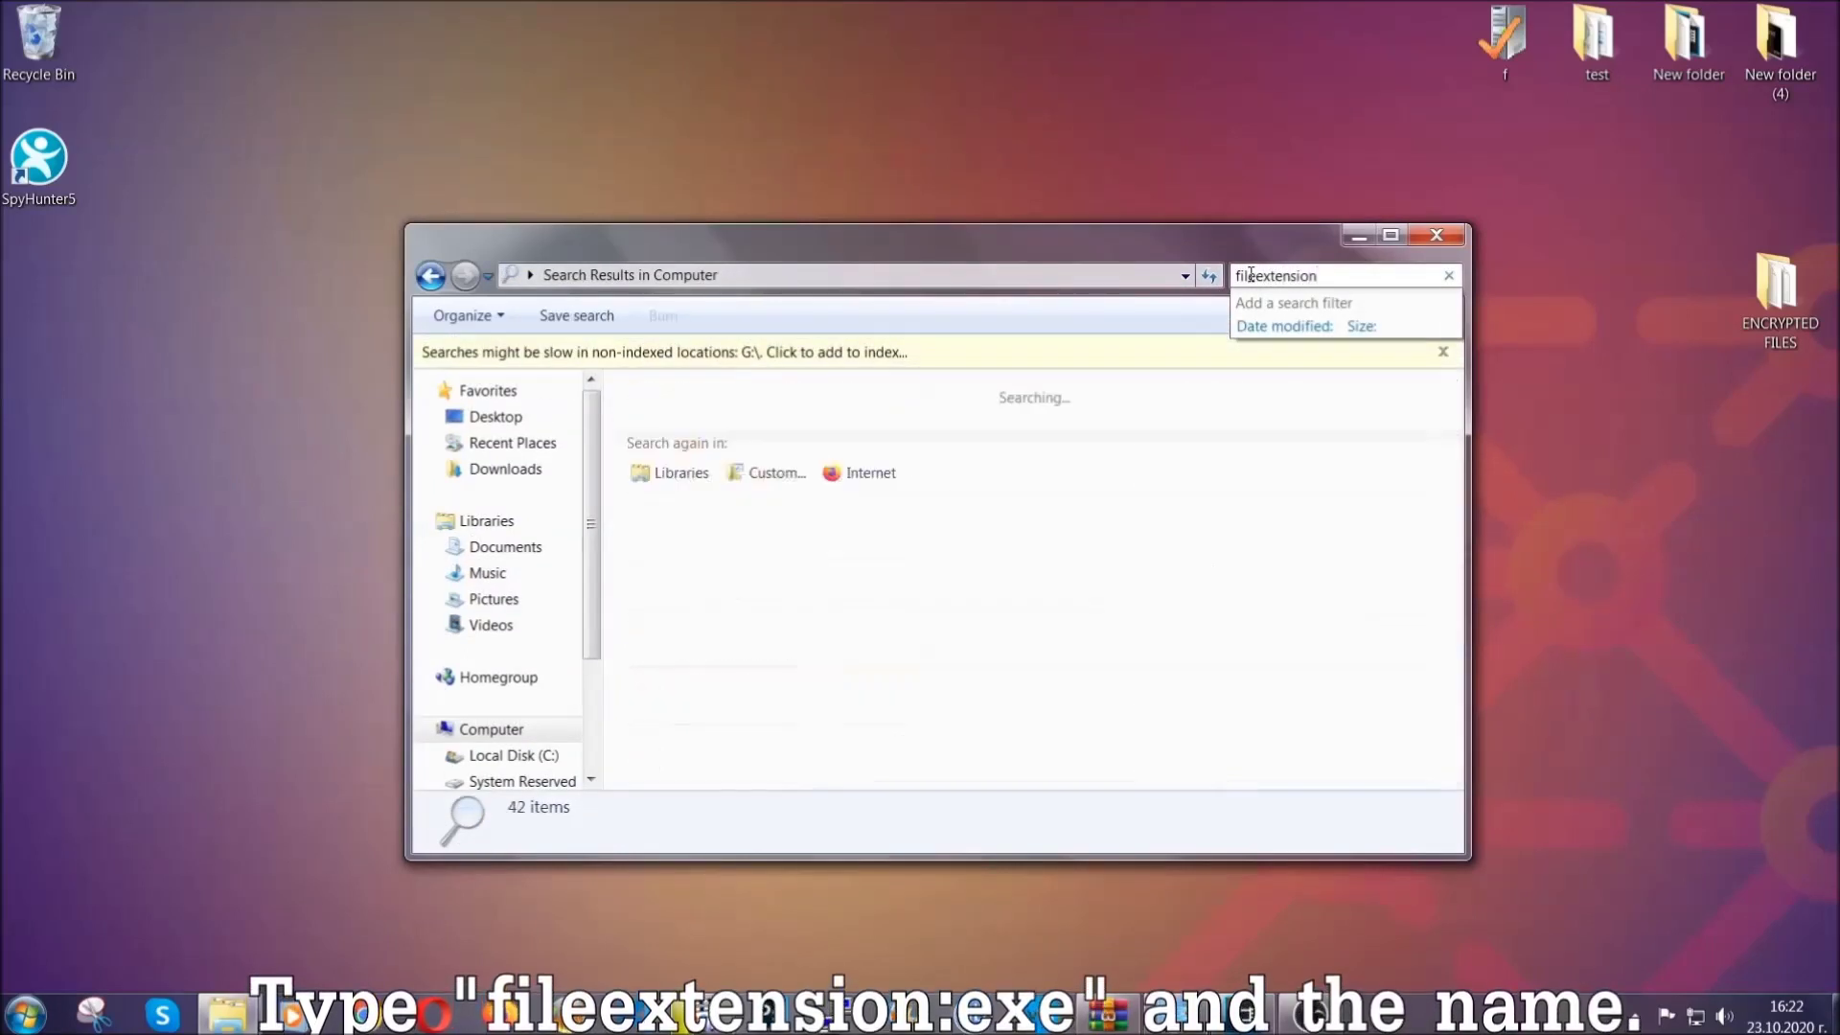
{"action": "type", "text": "E"}
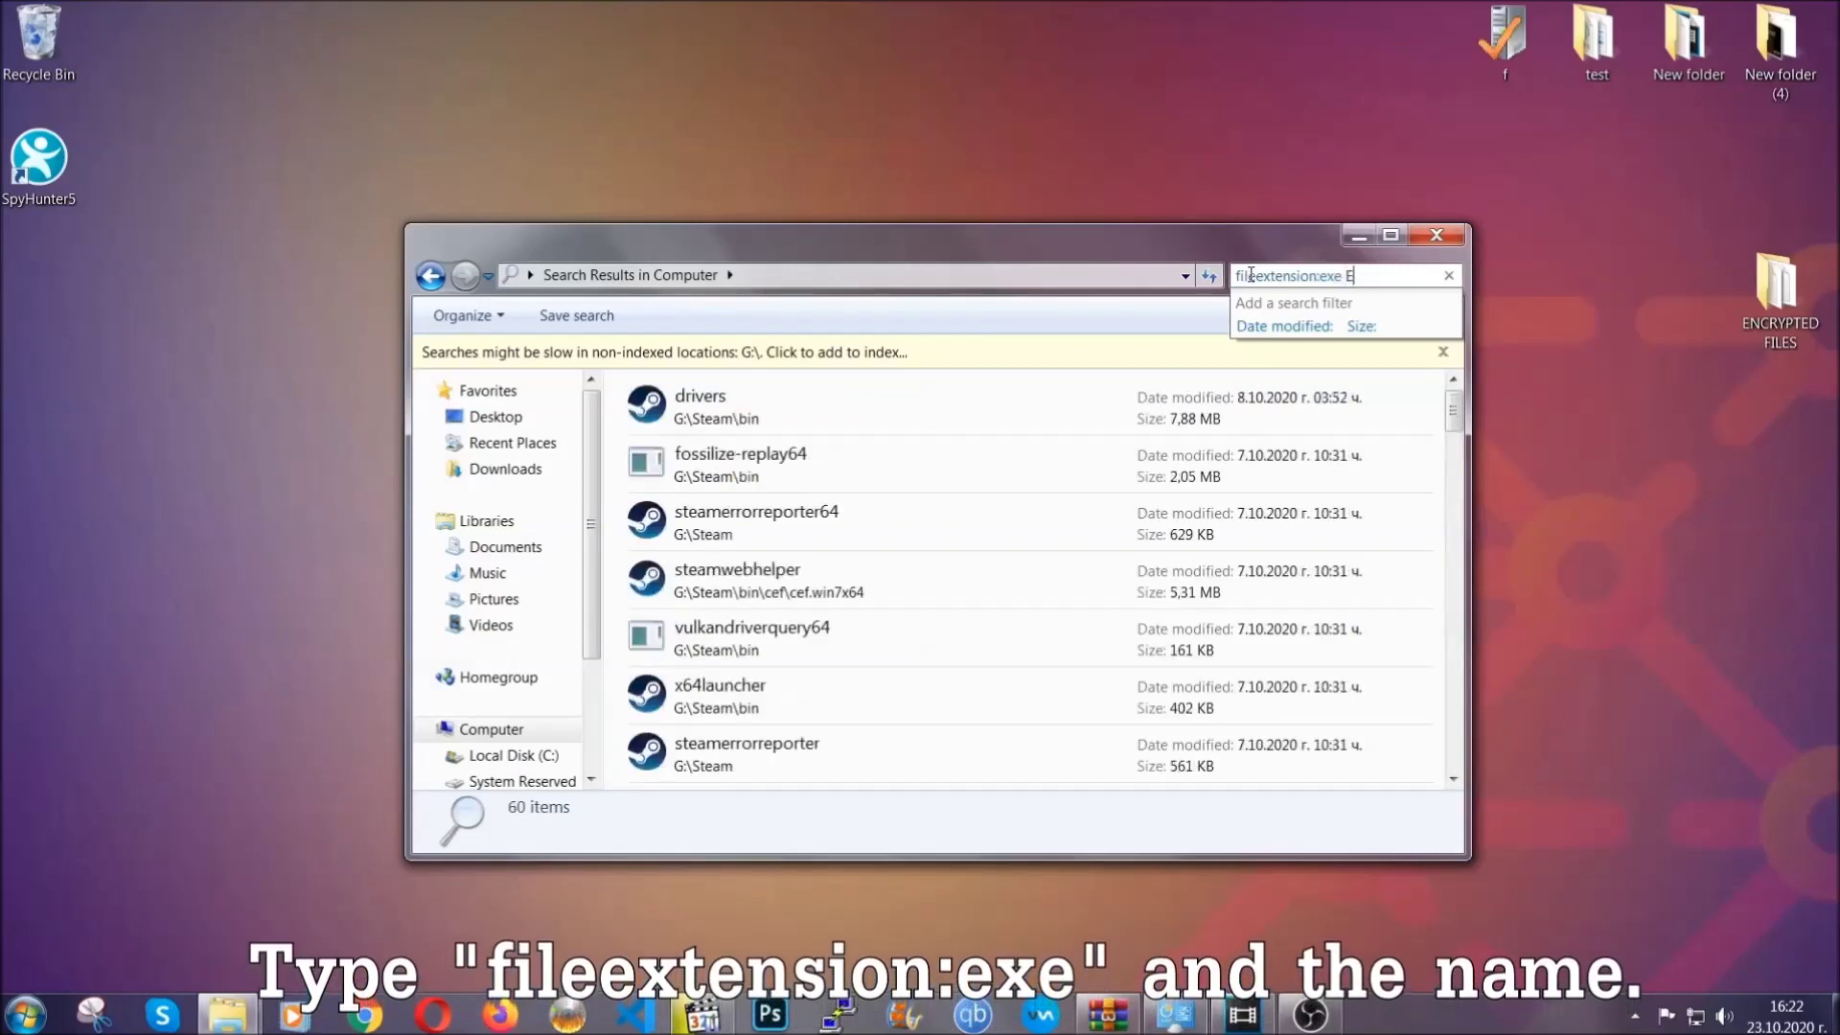
{"action": "type", "text": "xample Virus Name"}
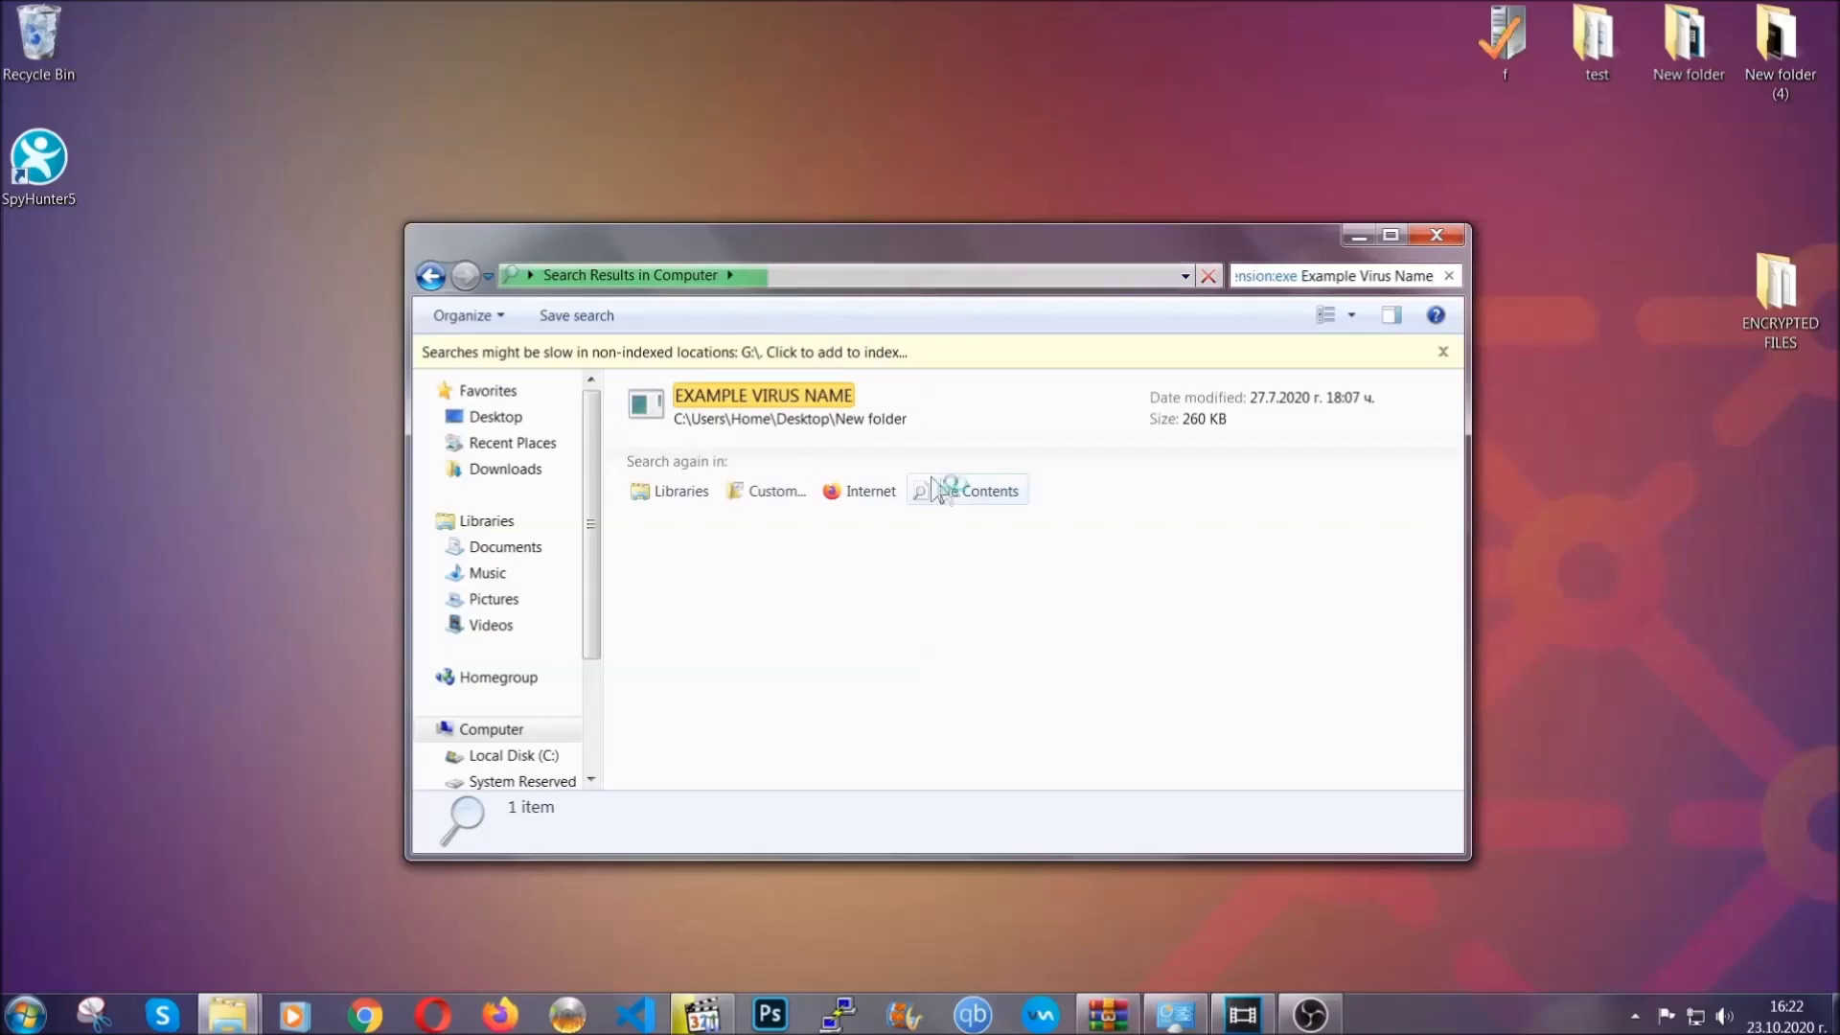
Step: Move the EXAMPLE VIRUS NAME file to the Recycle Bin and close the search window
{"action": "left_click", "coordinate": [805, 393]}
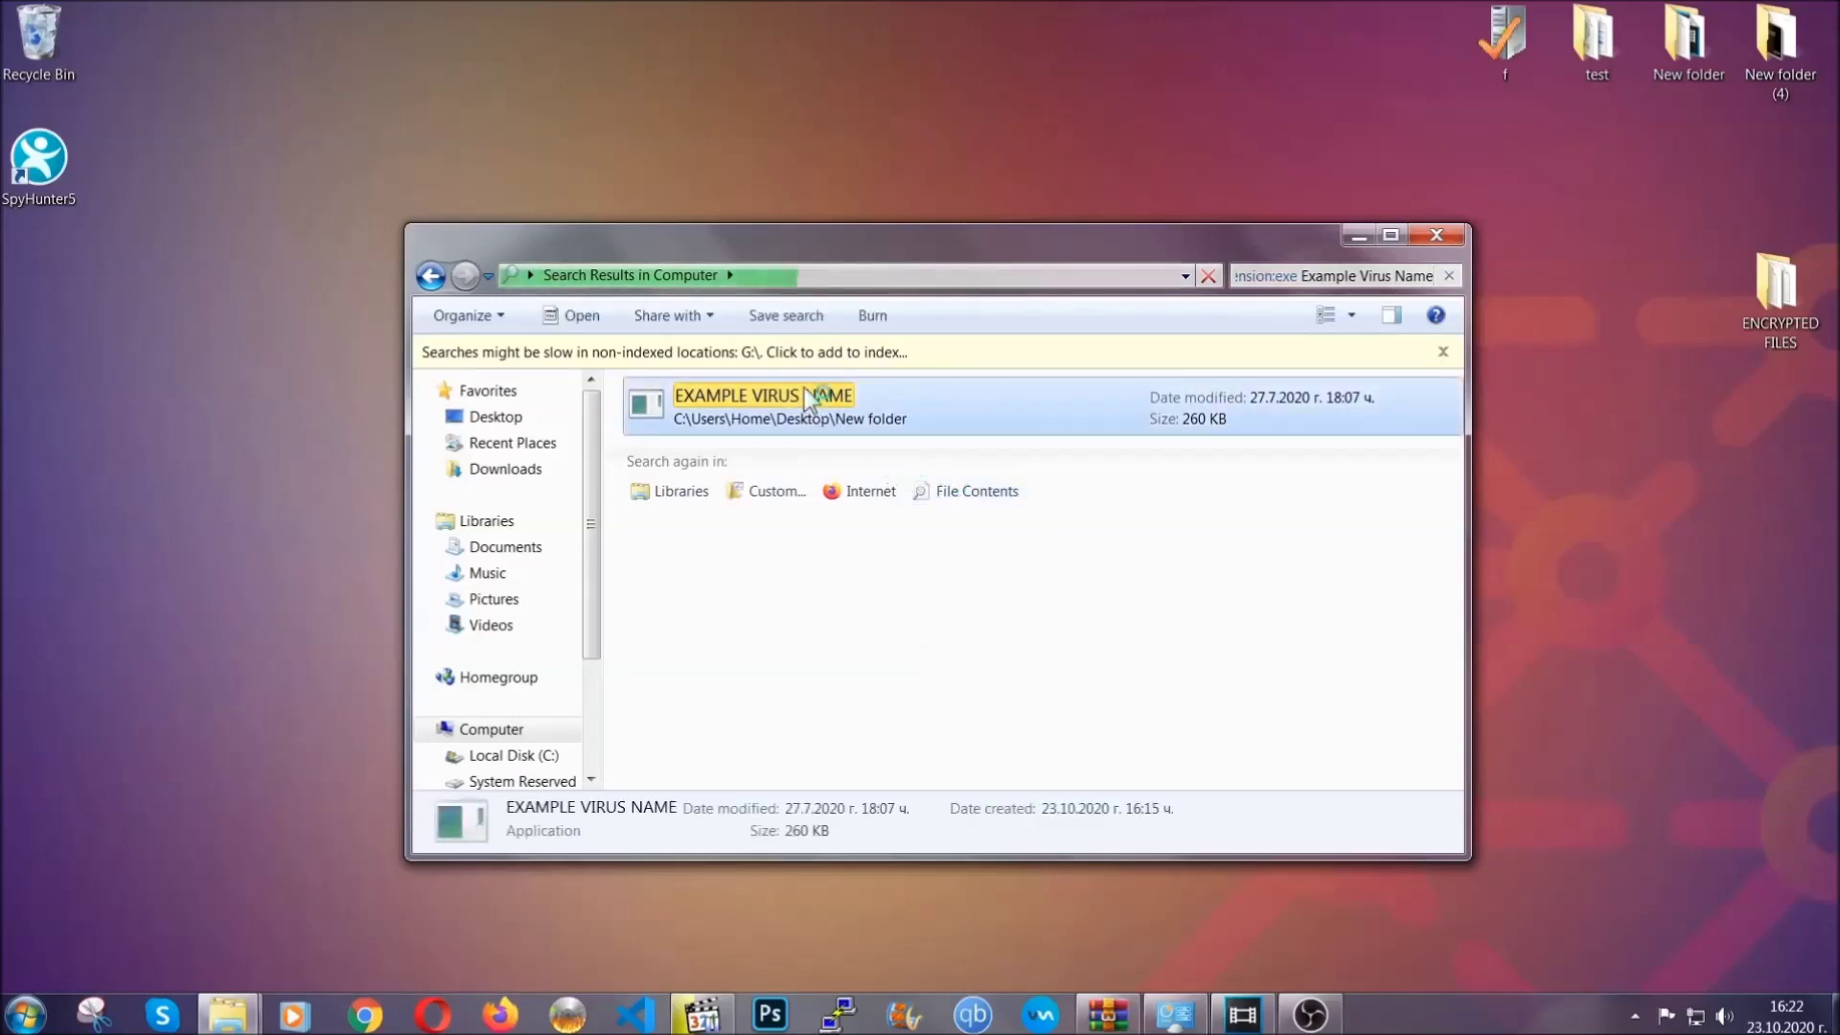
{"action": "right_click", "coordinate": [805, 398]}
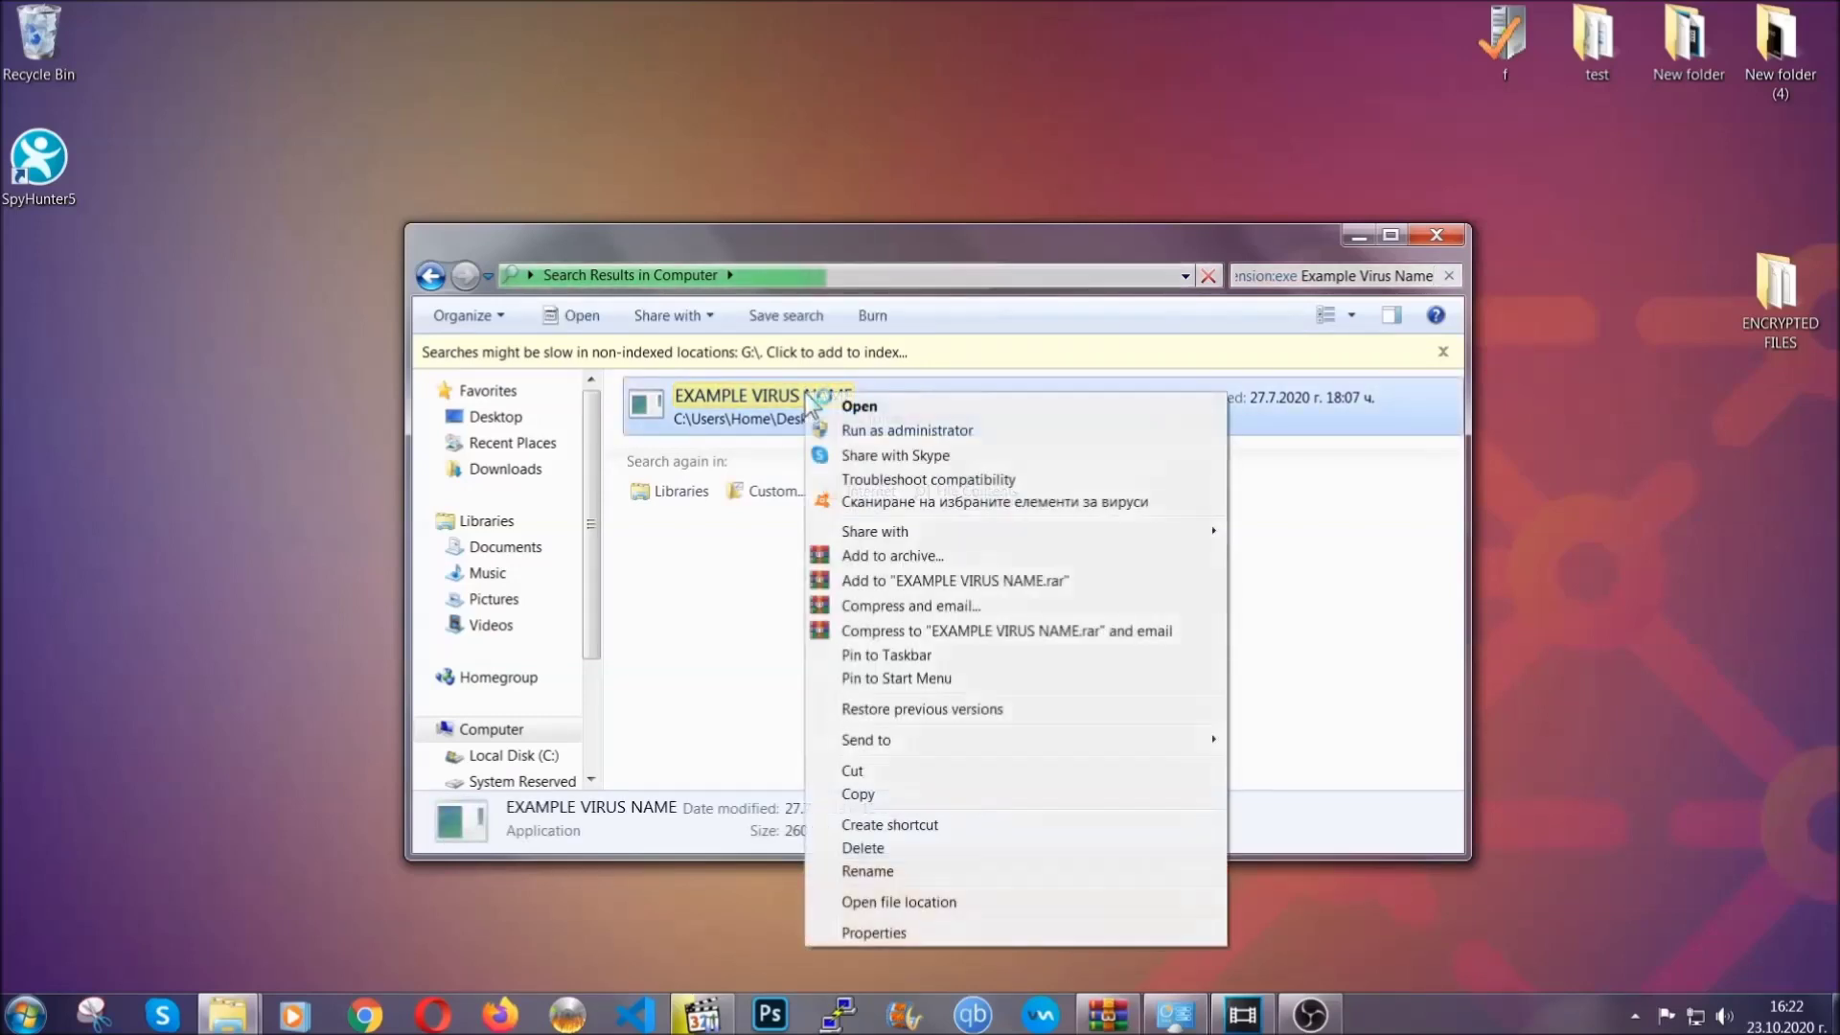
{"action": "left_click", "coordinate": [888, 848]}
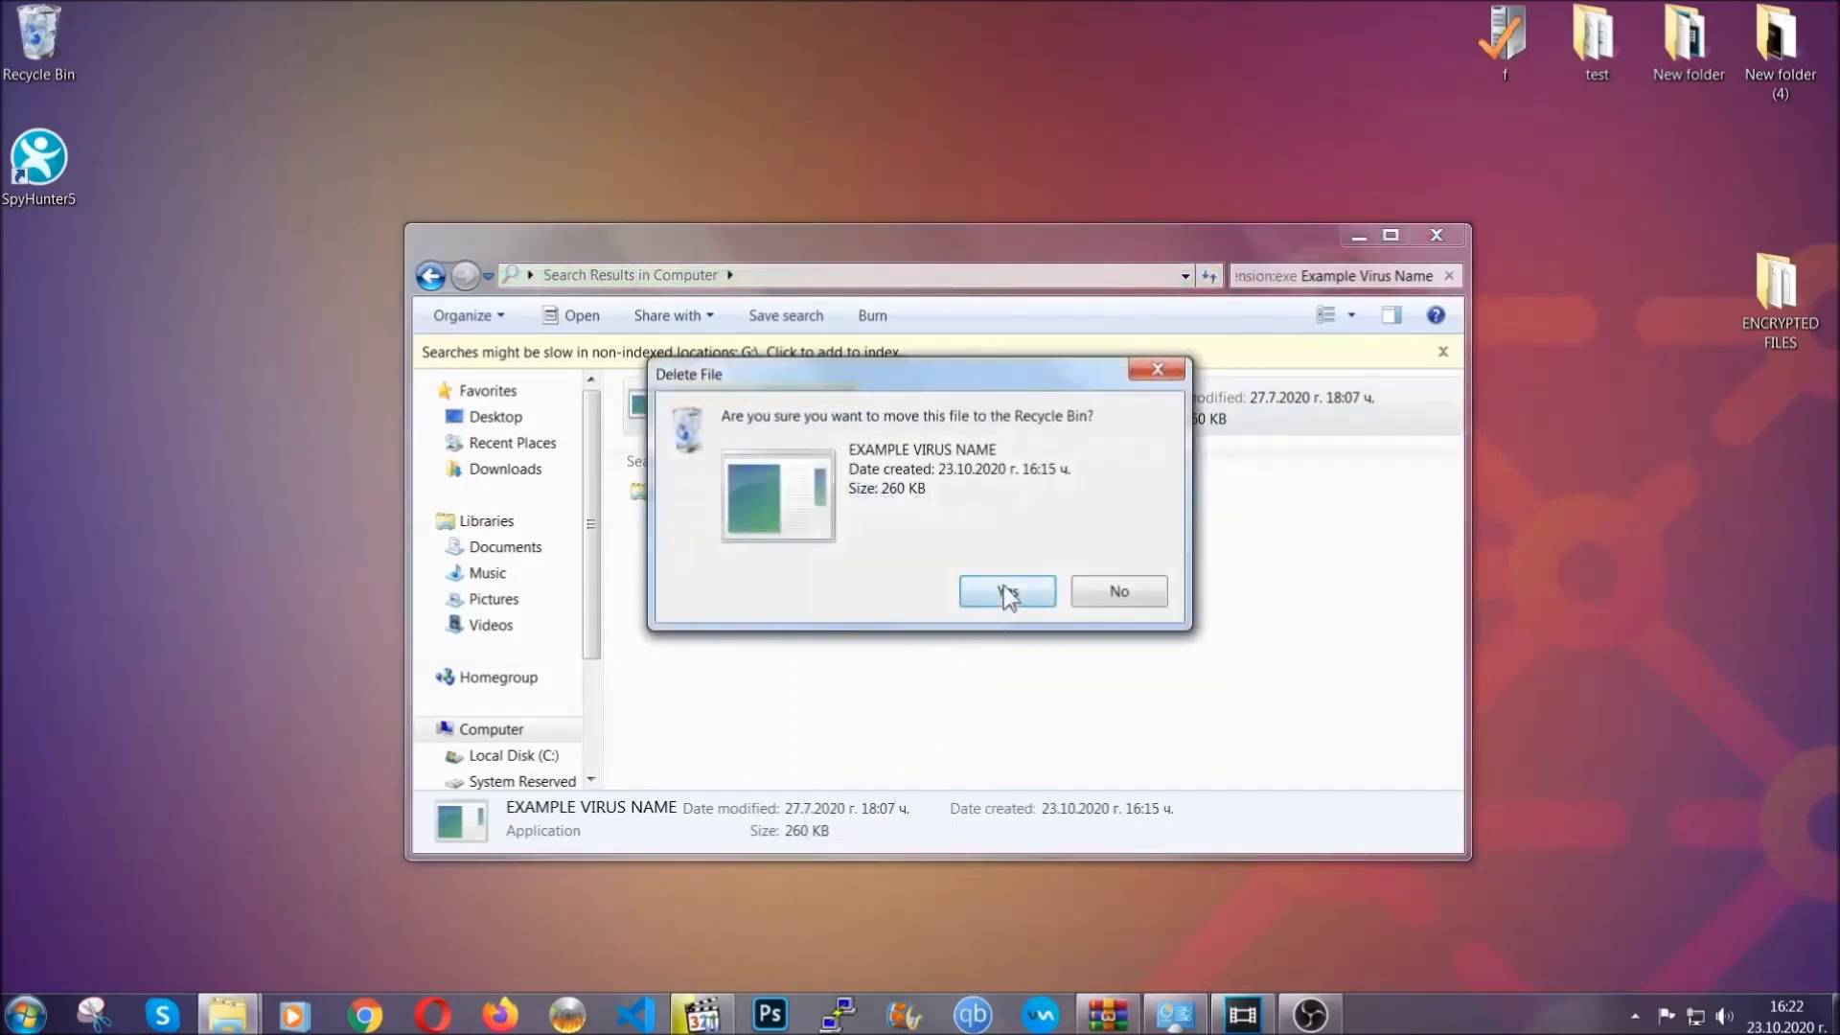
{"action": "left_click", "coordinate": [1007, 592]}
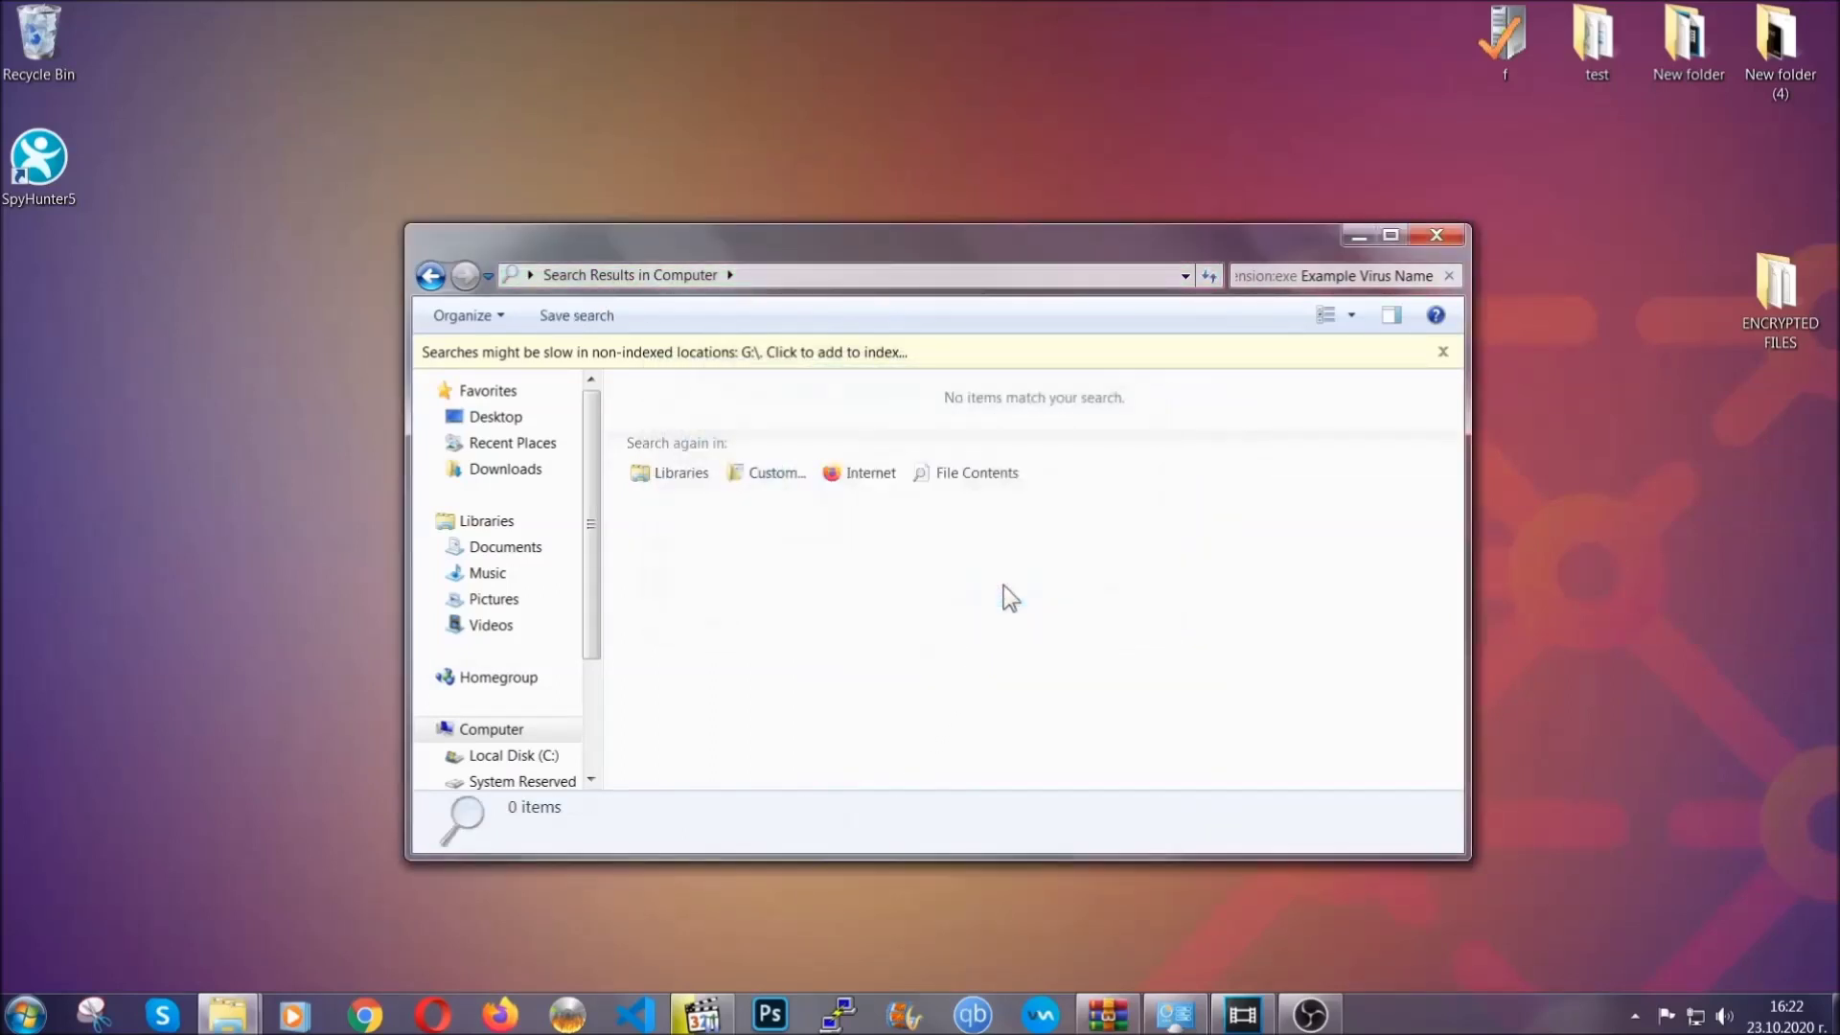
{"action": "left_click", "coordinate": [1438, 235]}
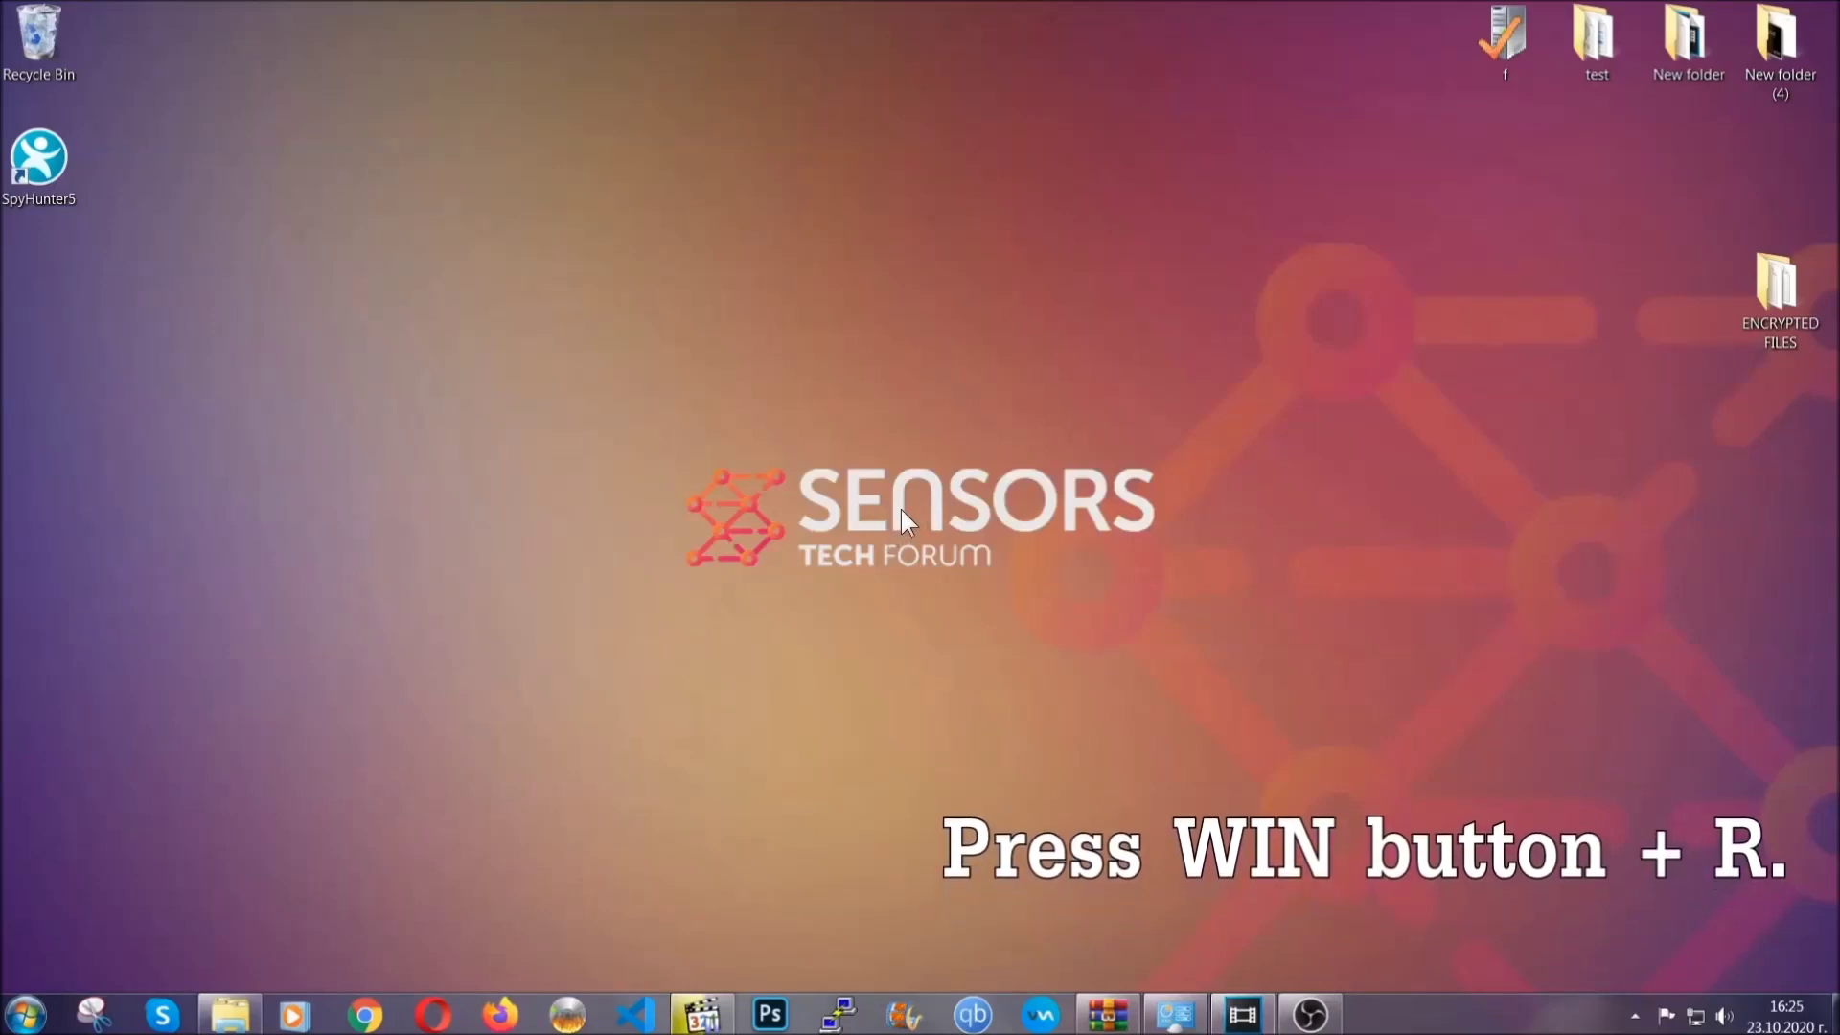
{"action": "key", "text": "super+r"}
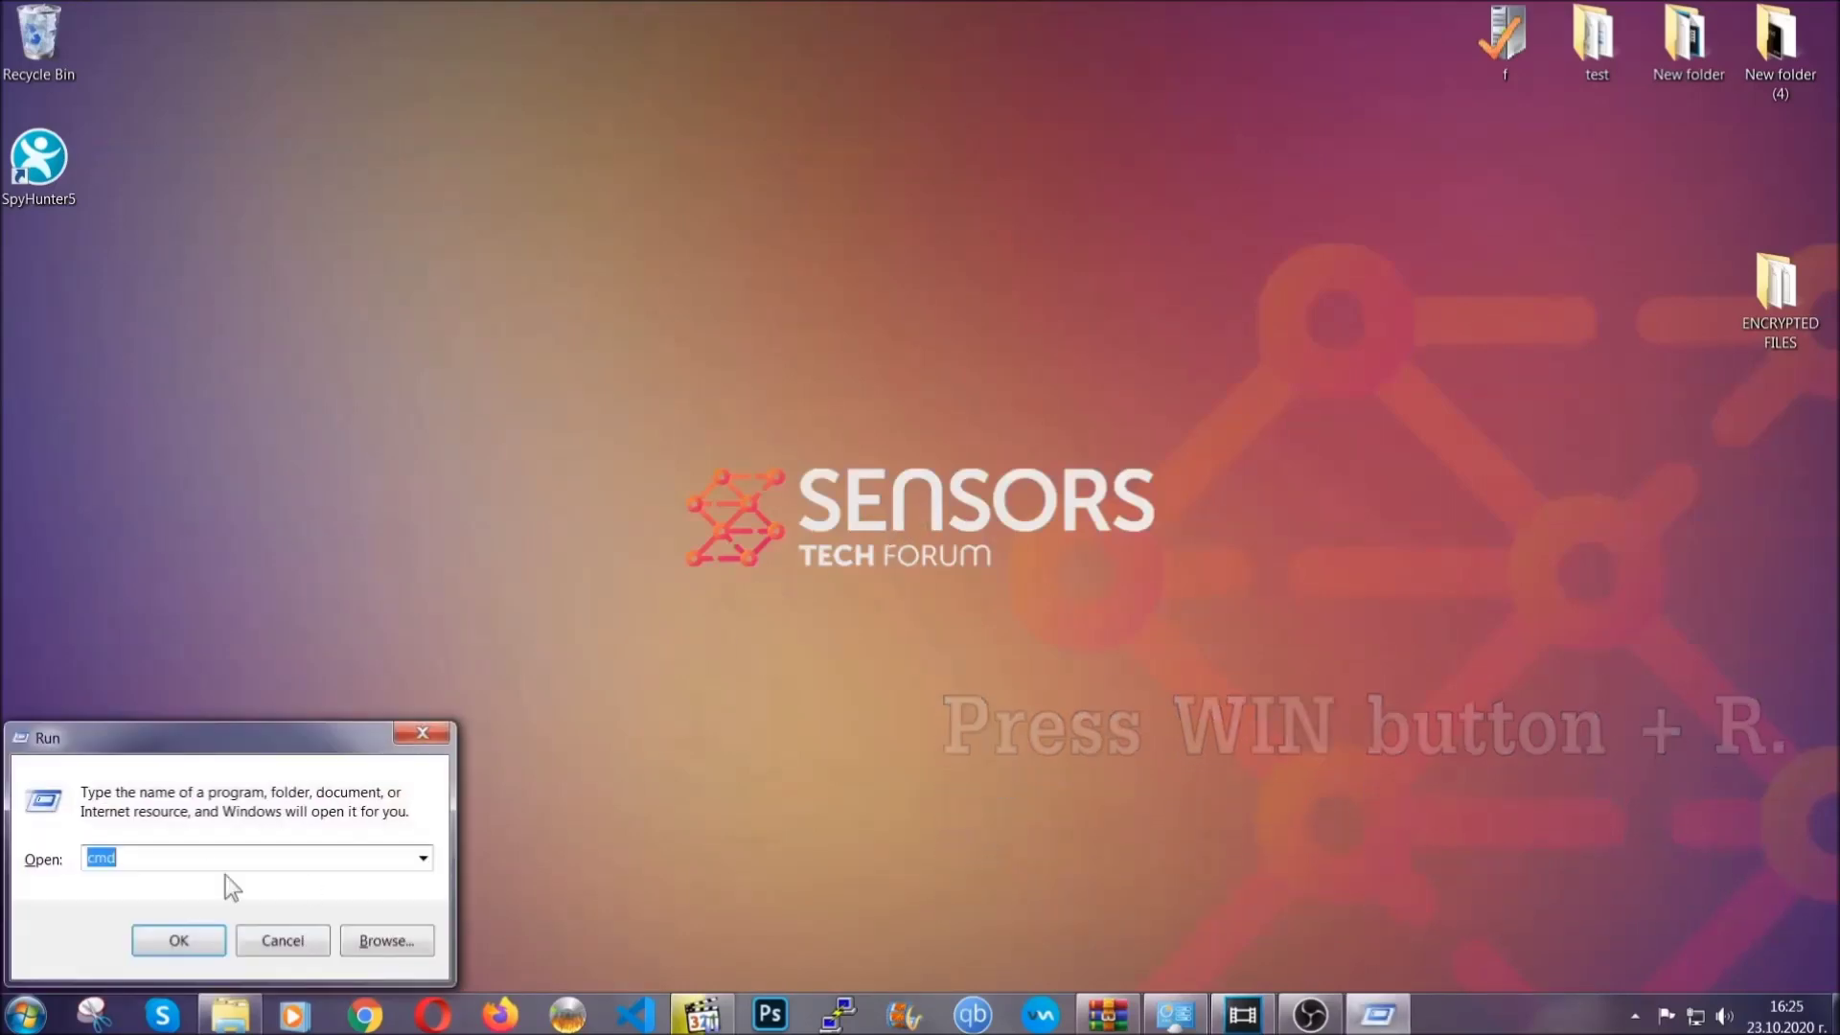
Step: Replace cmd with REGEDIT in the Run box to start Registry Editor
{"action": "left_click", "coordinate": [174, 871]}
{"action": "left_click_drag", "start_coordinate": [173, 871], "coordinate": [23, 866]}
{"action": "type", "text": "REGEDIT"}
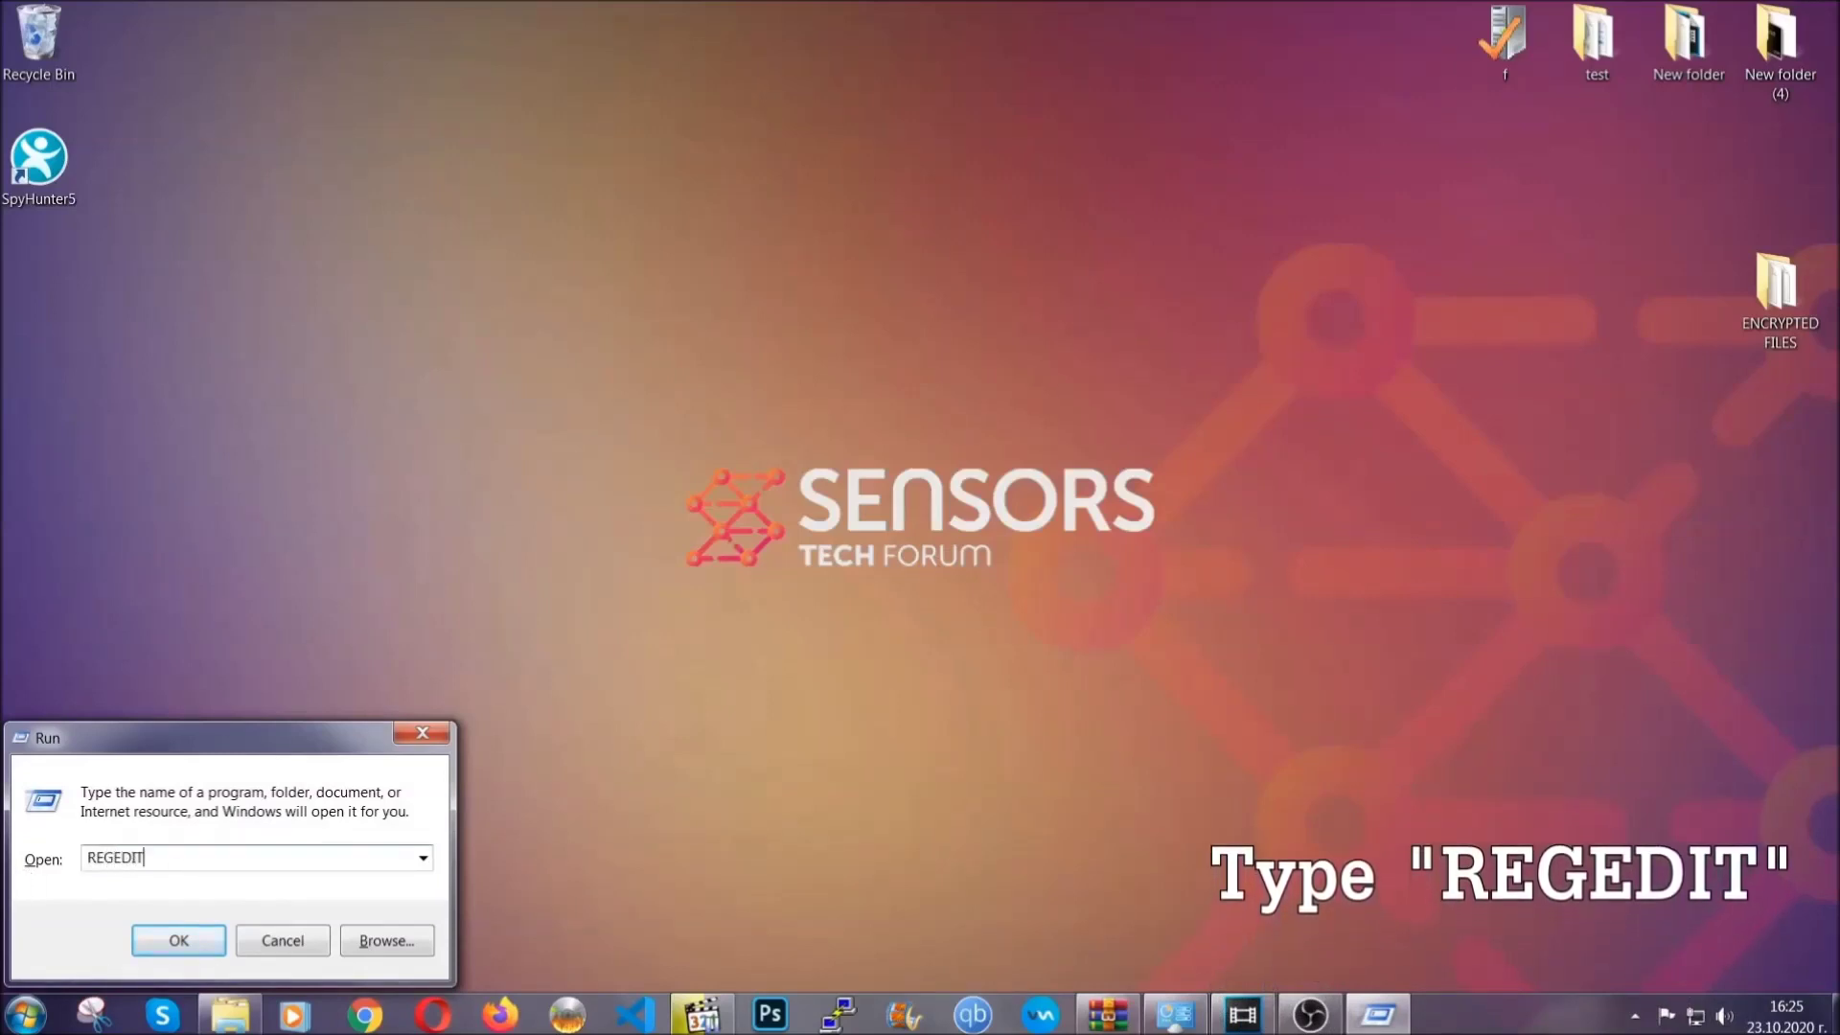
{"action": "left_click", "coordinate": [158, 935]}
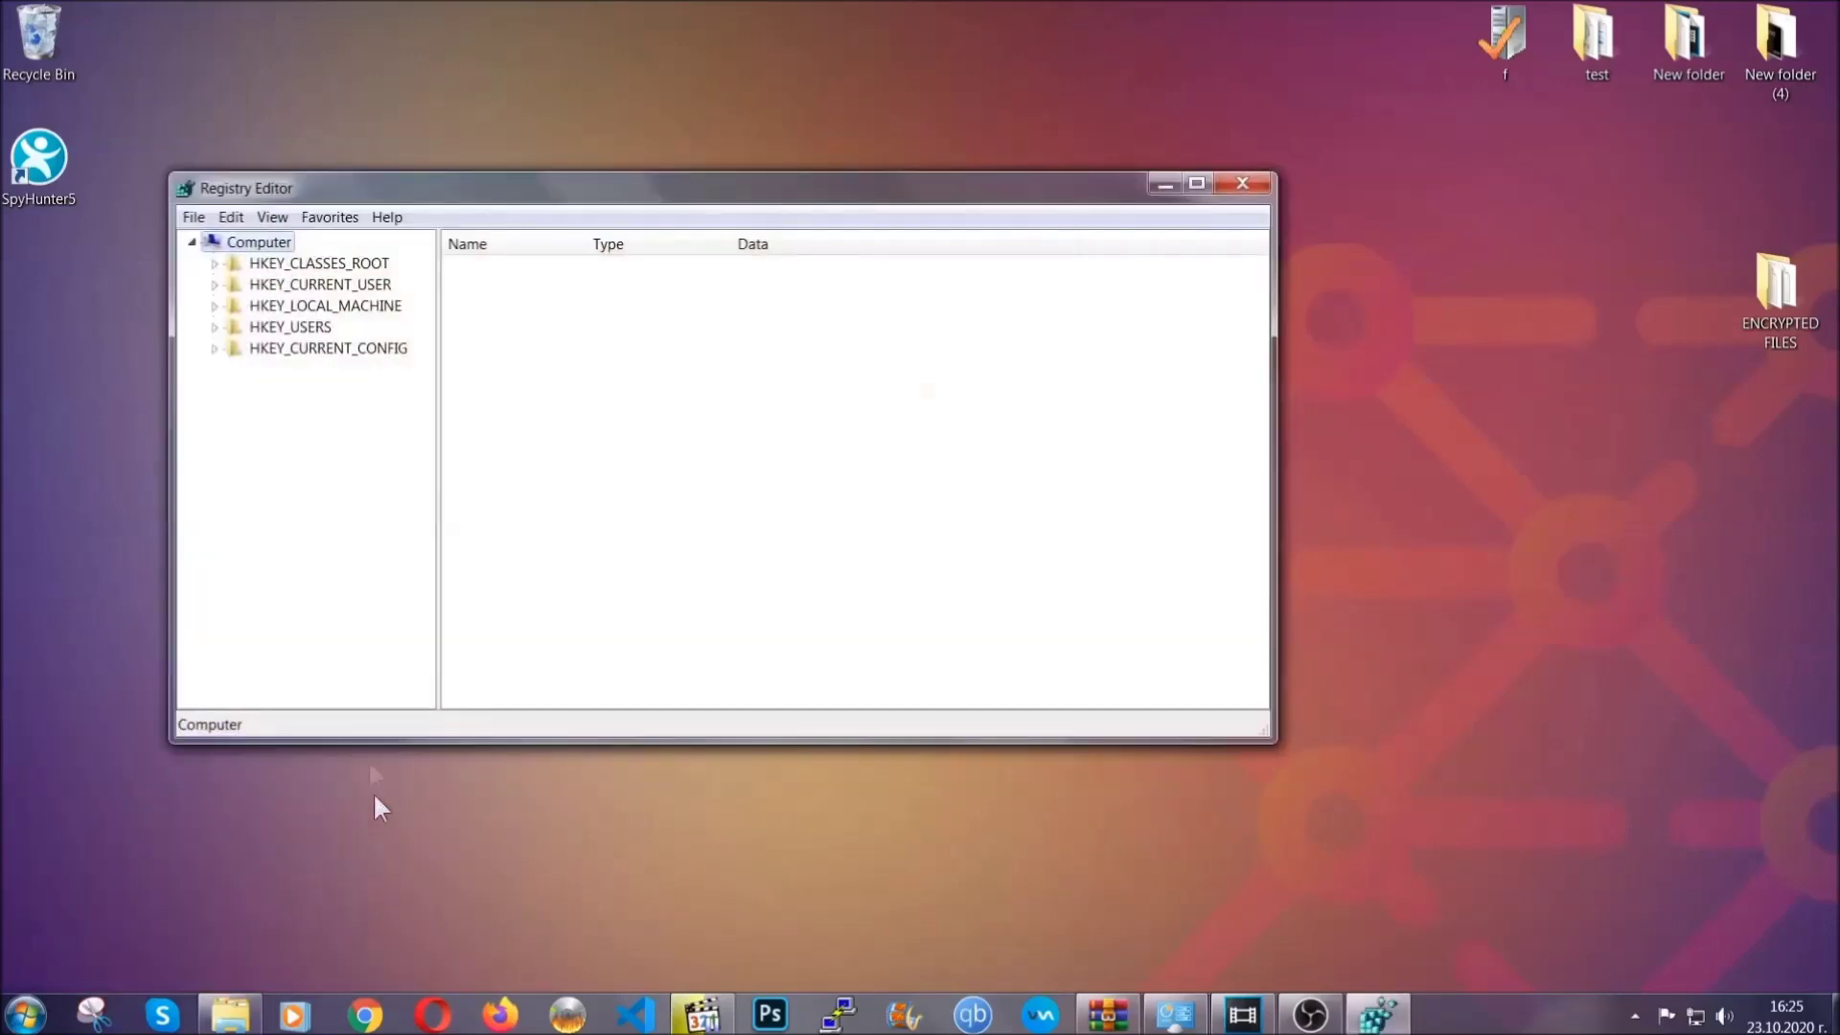
Step: Export the entire registry to the Desktop as BACKUP.reg
{"action": "left_click", "coordinate": [194, 217]}
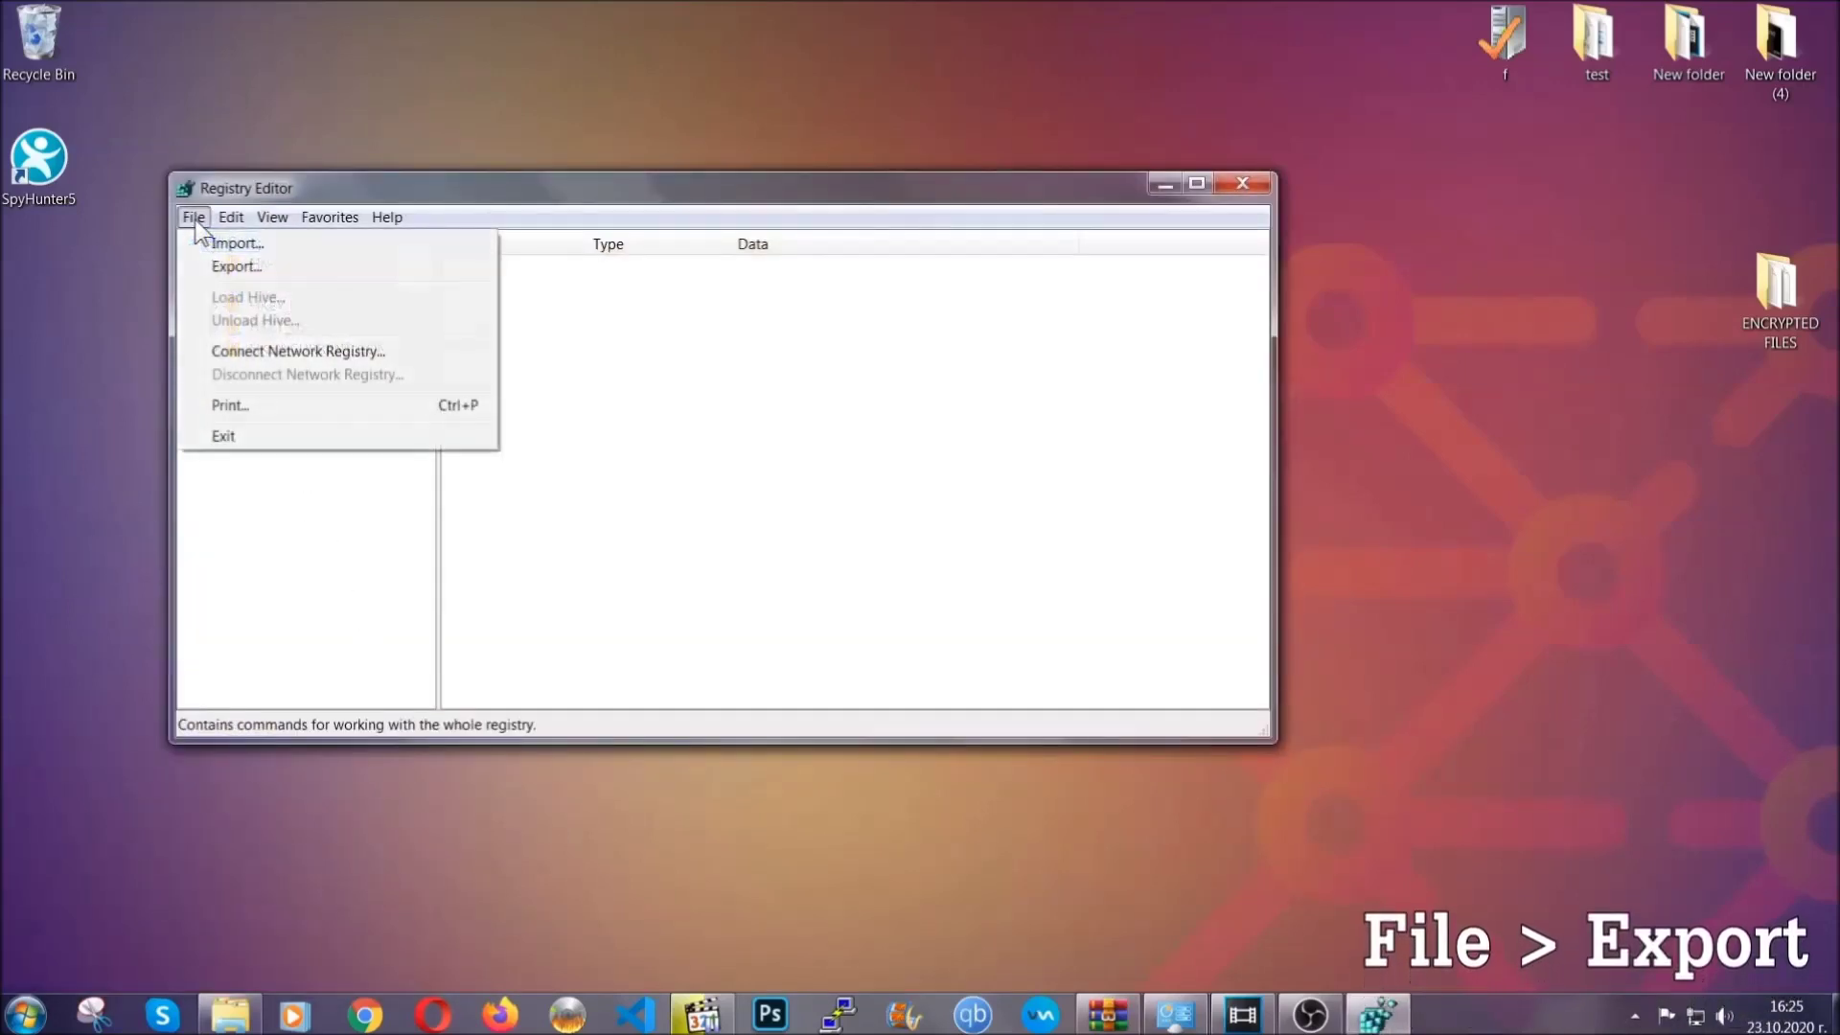
{"action": "left_click", "coordinate": [238, 265]}
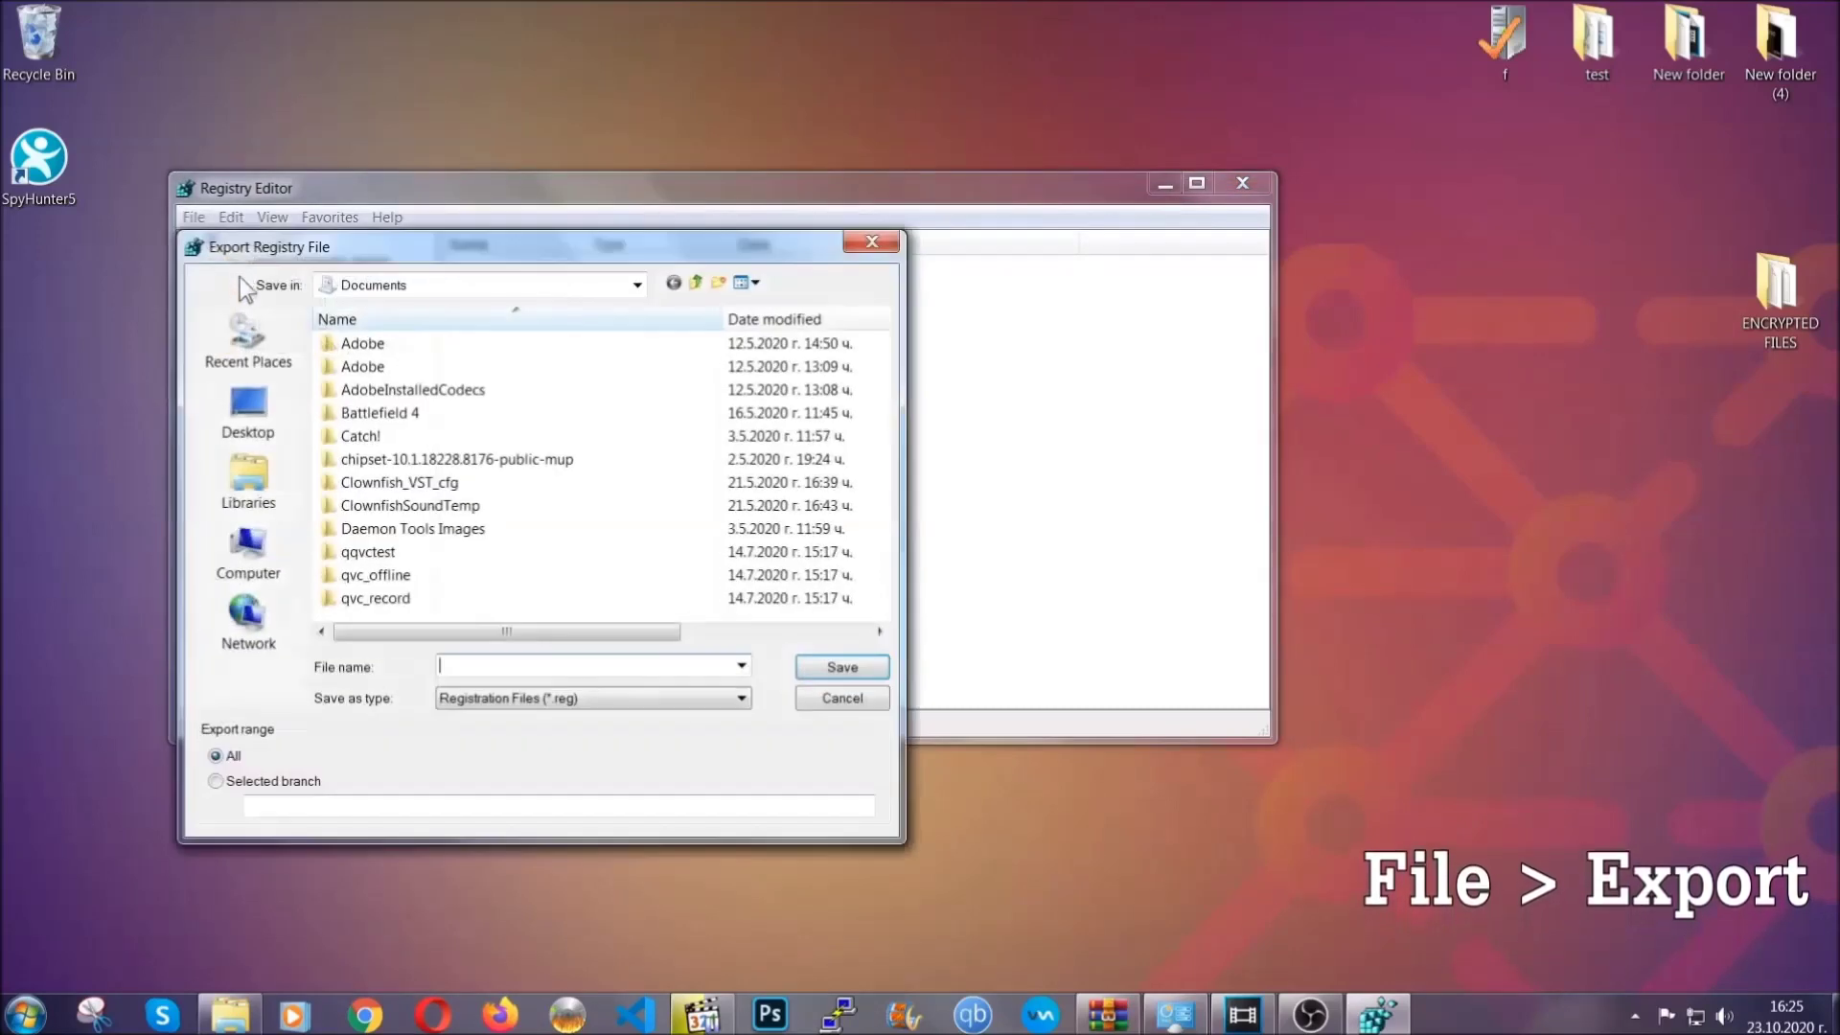
{"action": "left_click", "coordinate": [238, 405]}
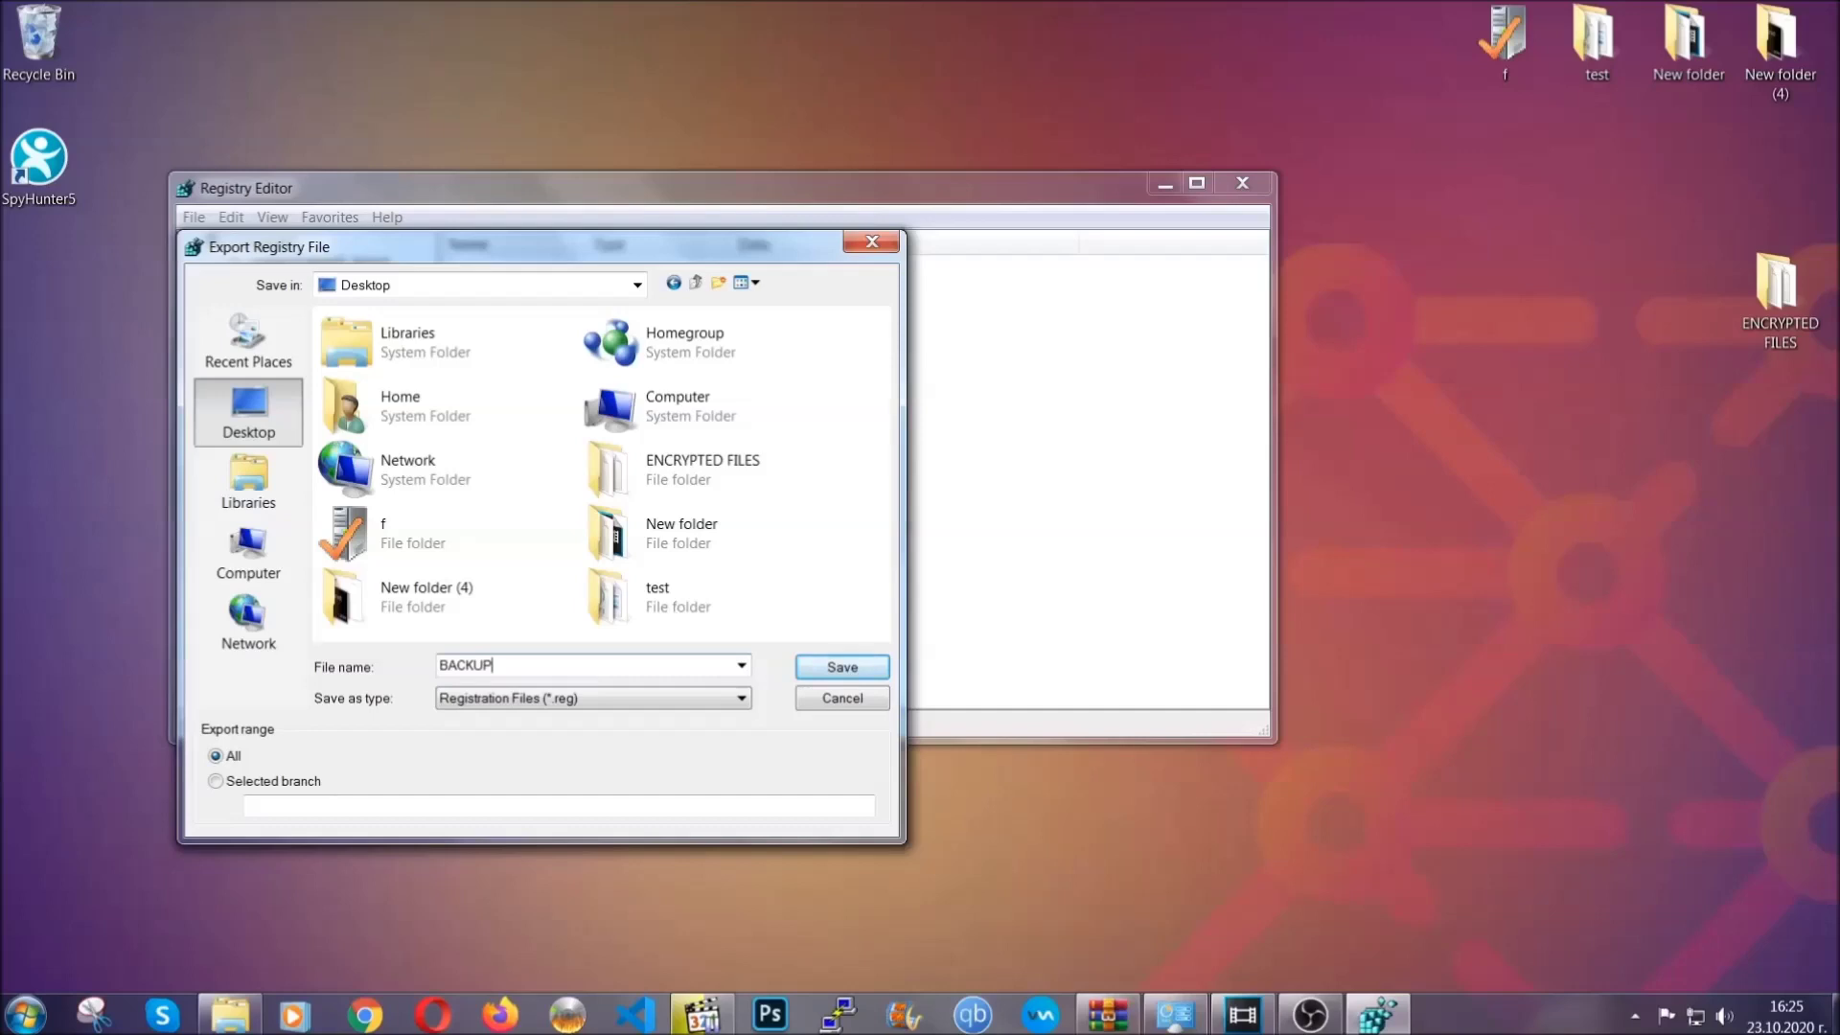
{"action": "left_click", "coordinate": [830, 670]}
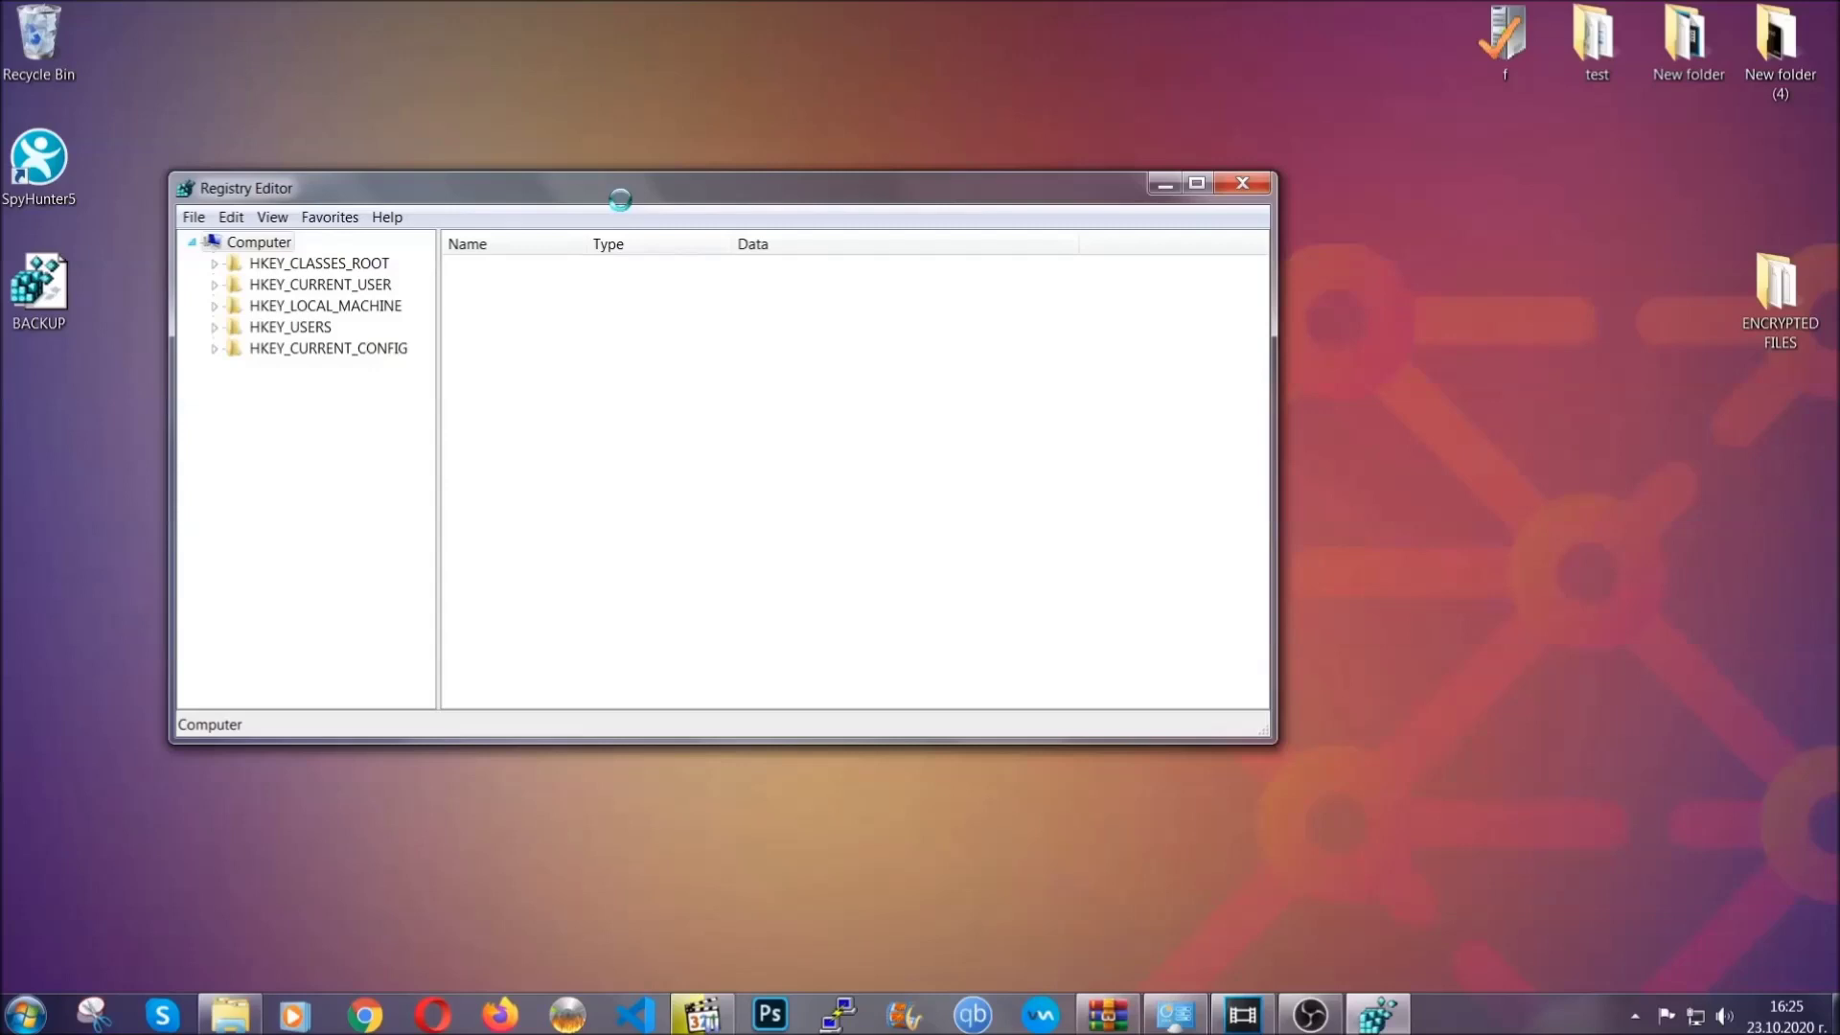
{"action": "left_click_drag", "start_coordinate": [621, 201], "coordinate": [803, 261]}
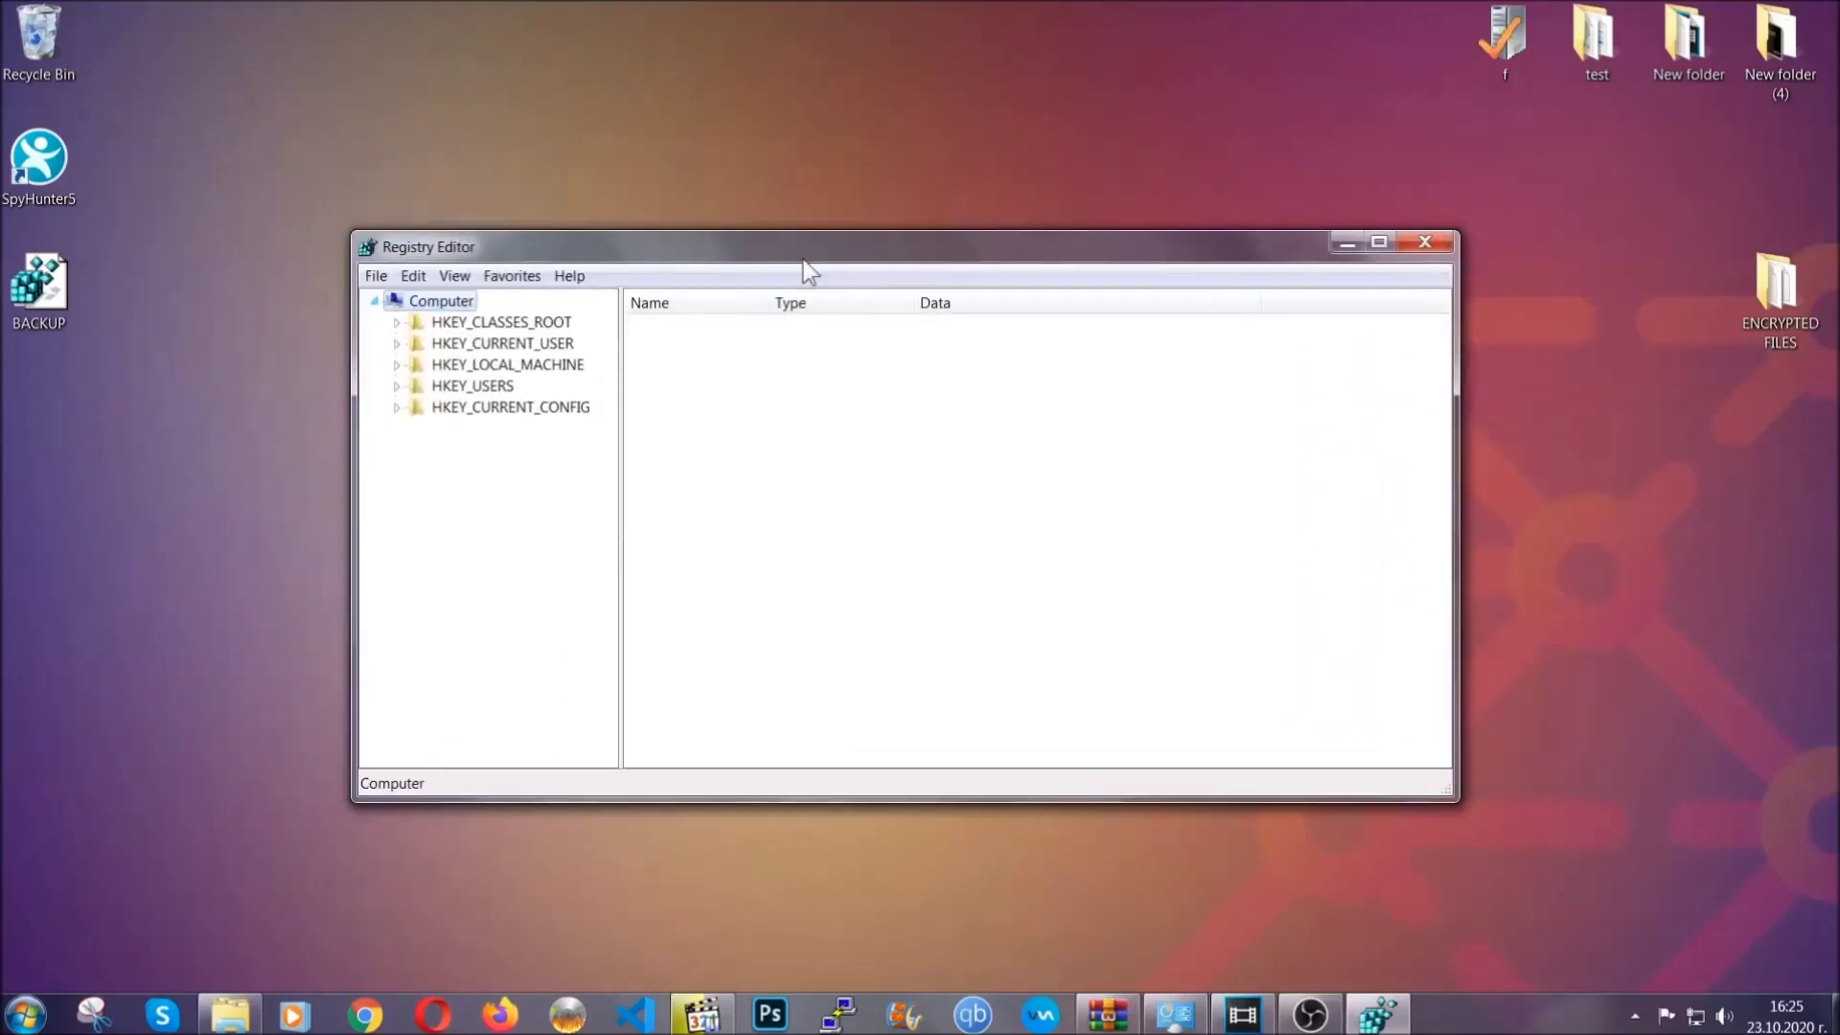
Step: Search for RunOnce to reach HKEY_CURRENT_USER\Software\Microsoft\Windows\CurrentVersion\RunOnce
{"action": "left_click", "coordinate": [376, 277]}
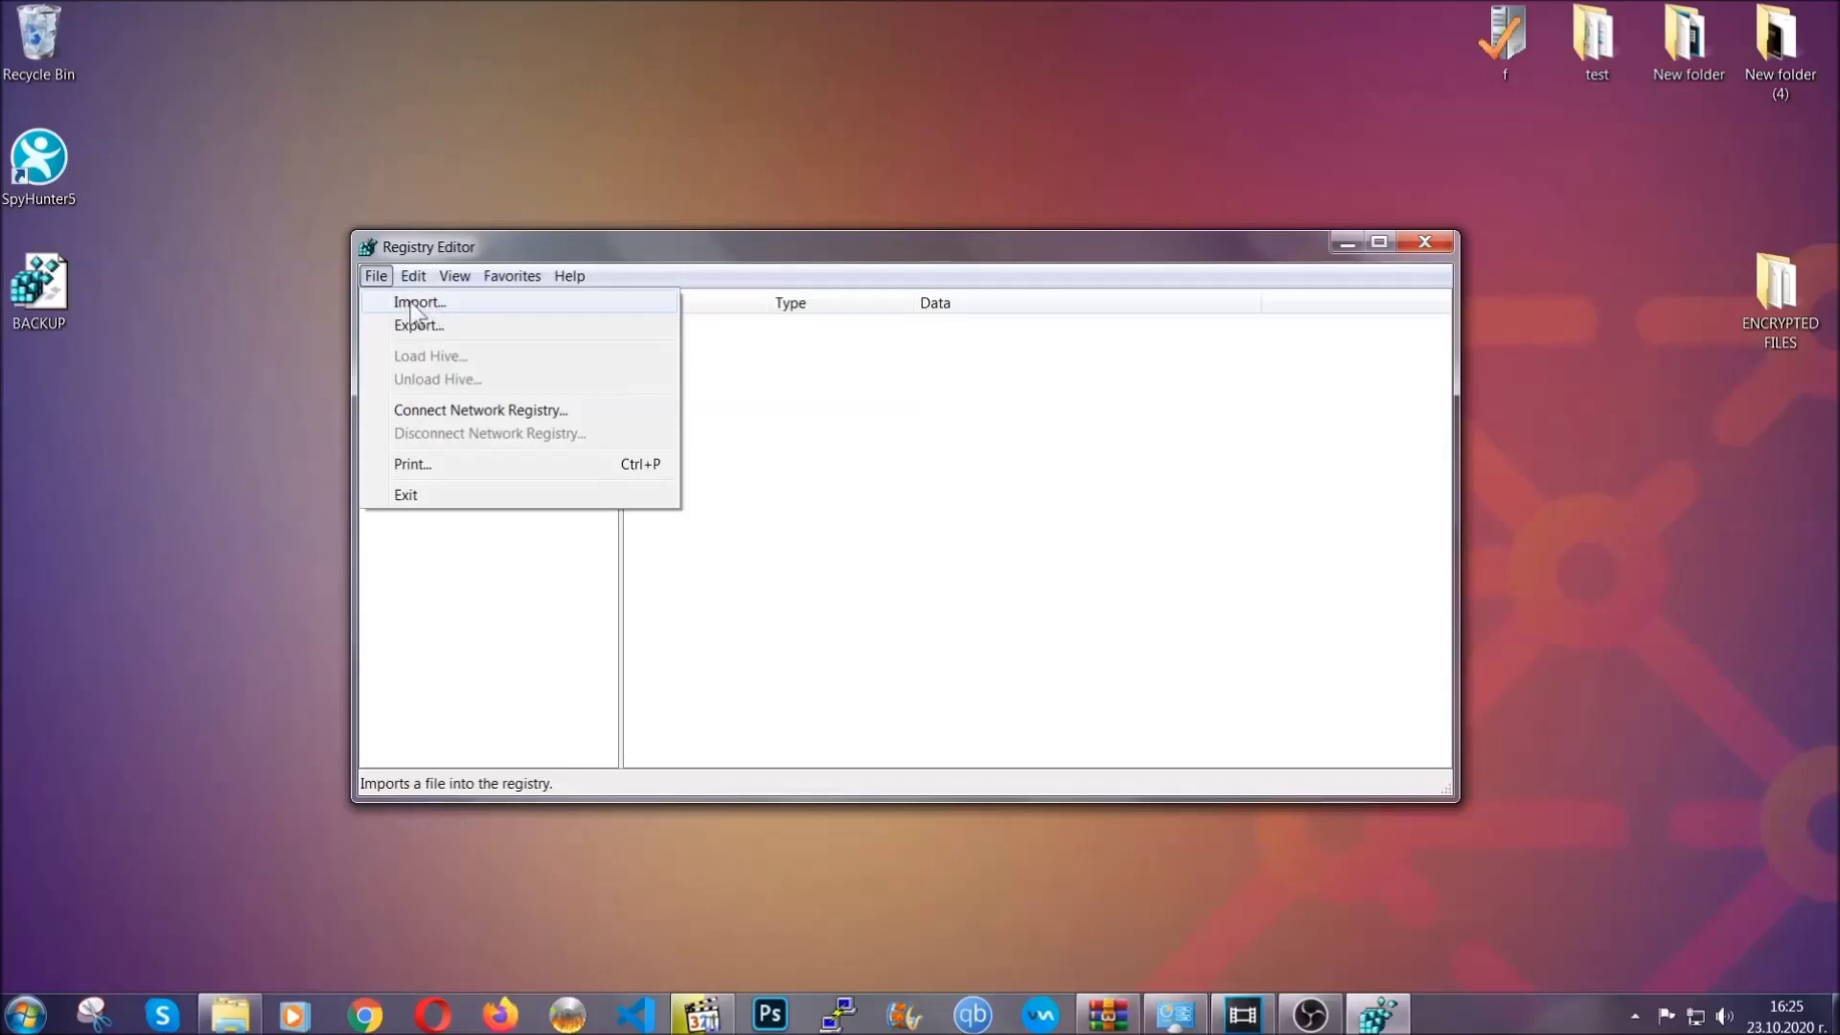
{"action": "left_click", "coordinate": [377, 277]}
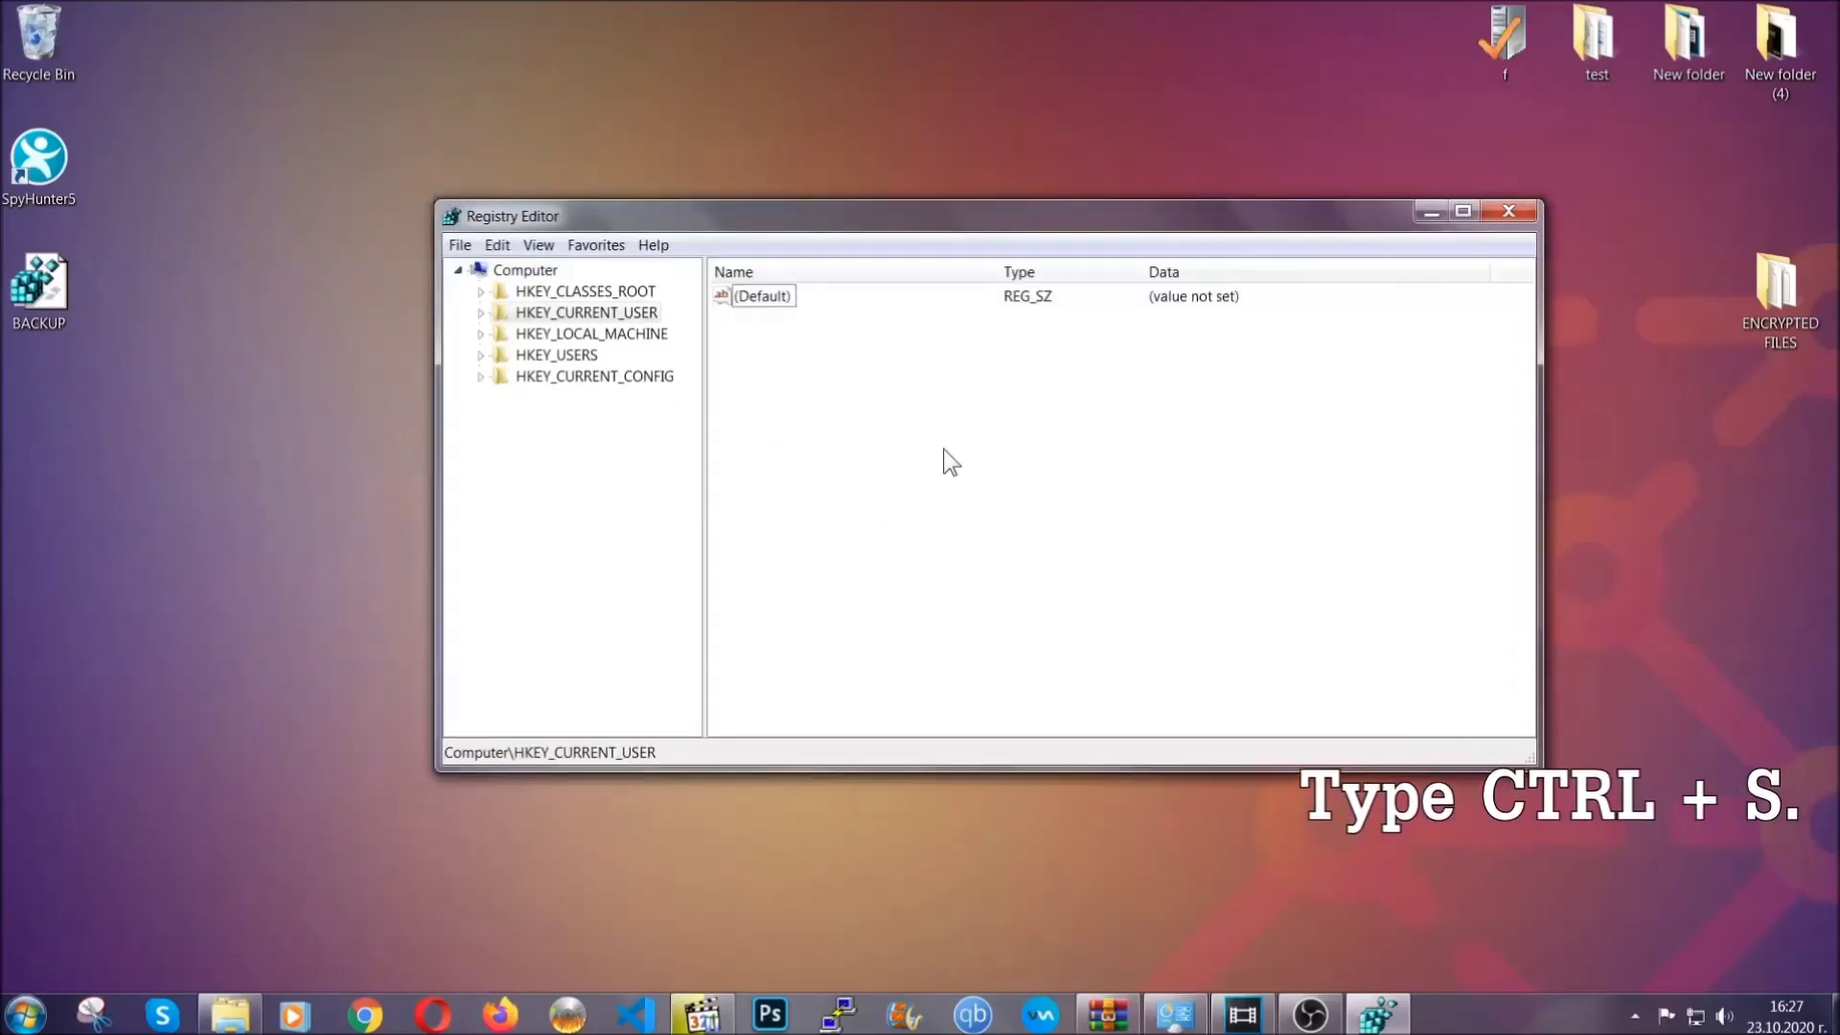
{"action": "key", "text": "ctrl+f"}
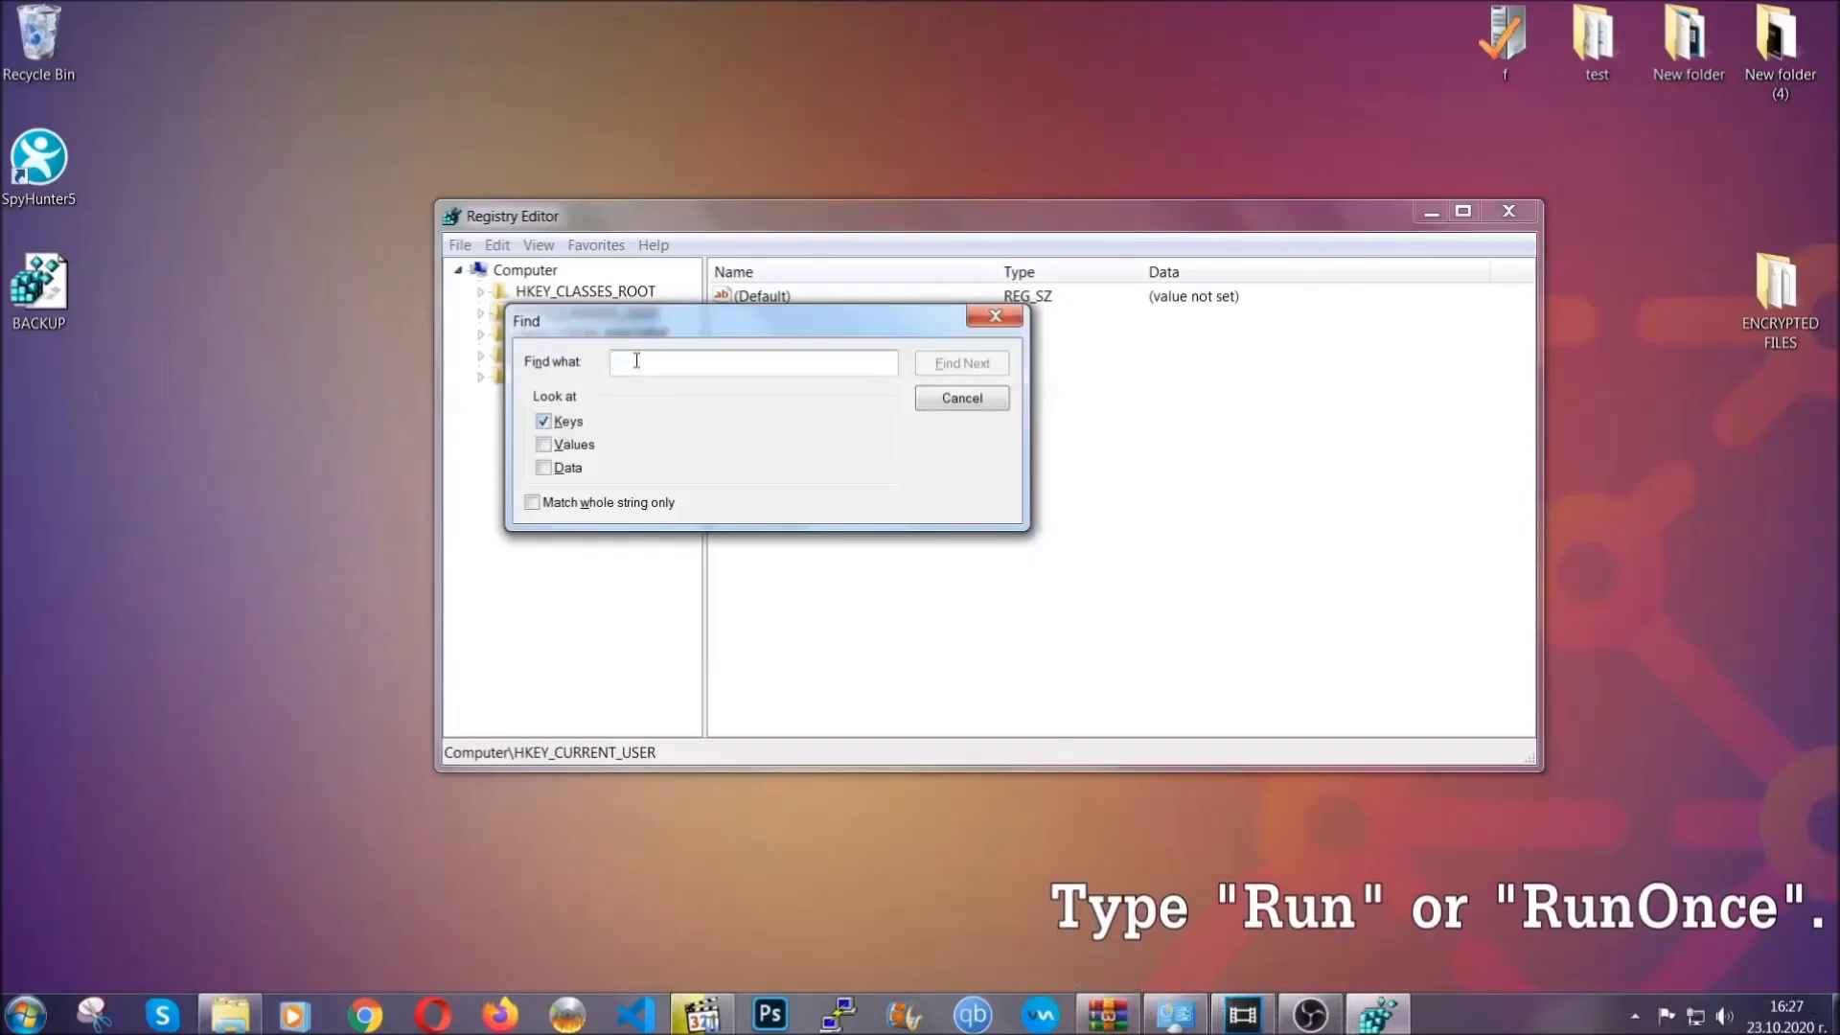
{"action": "type", "text": "RunO"}
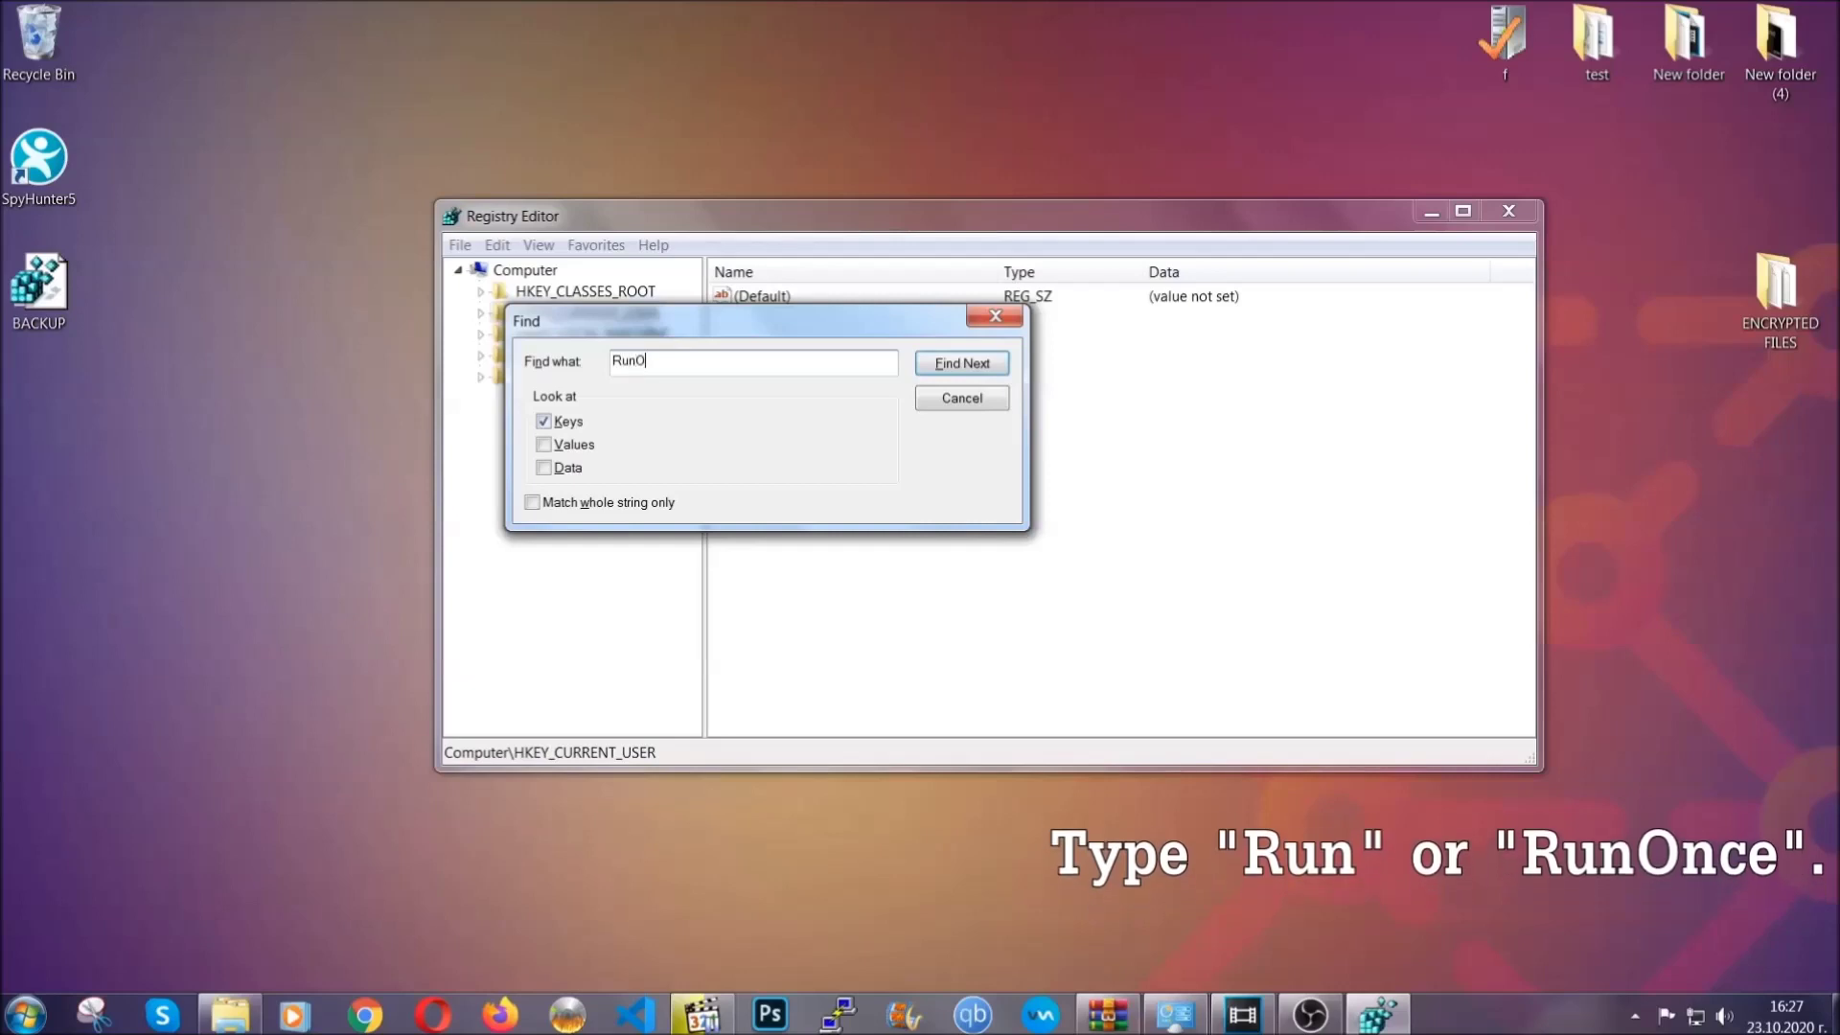
{"action": "type", "text": "nce"}
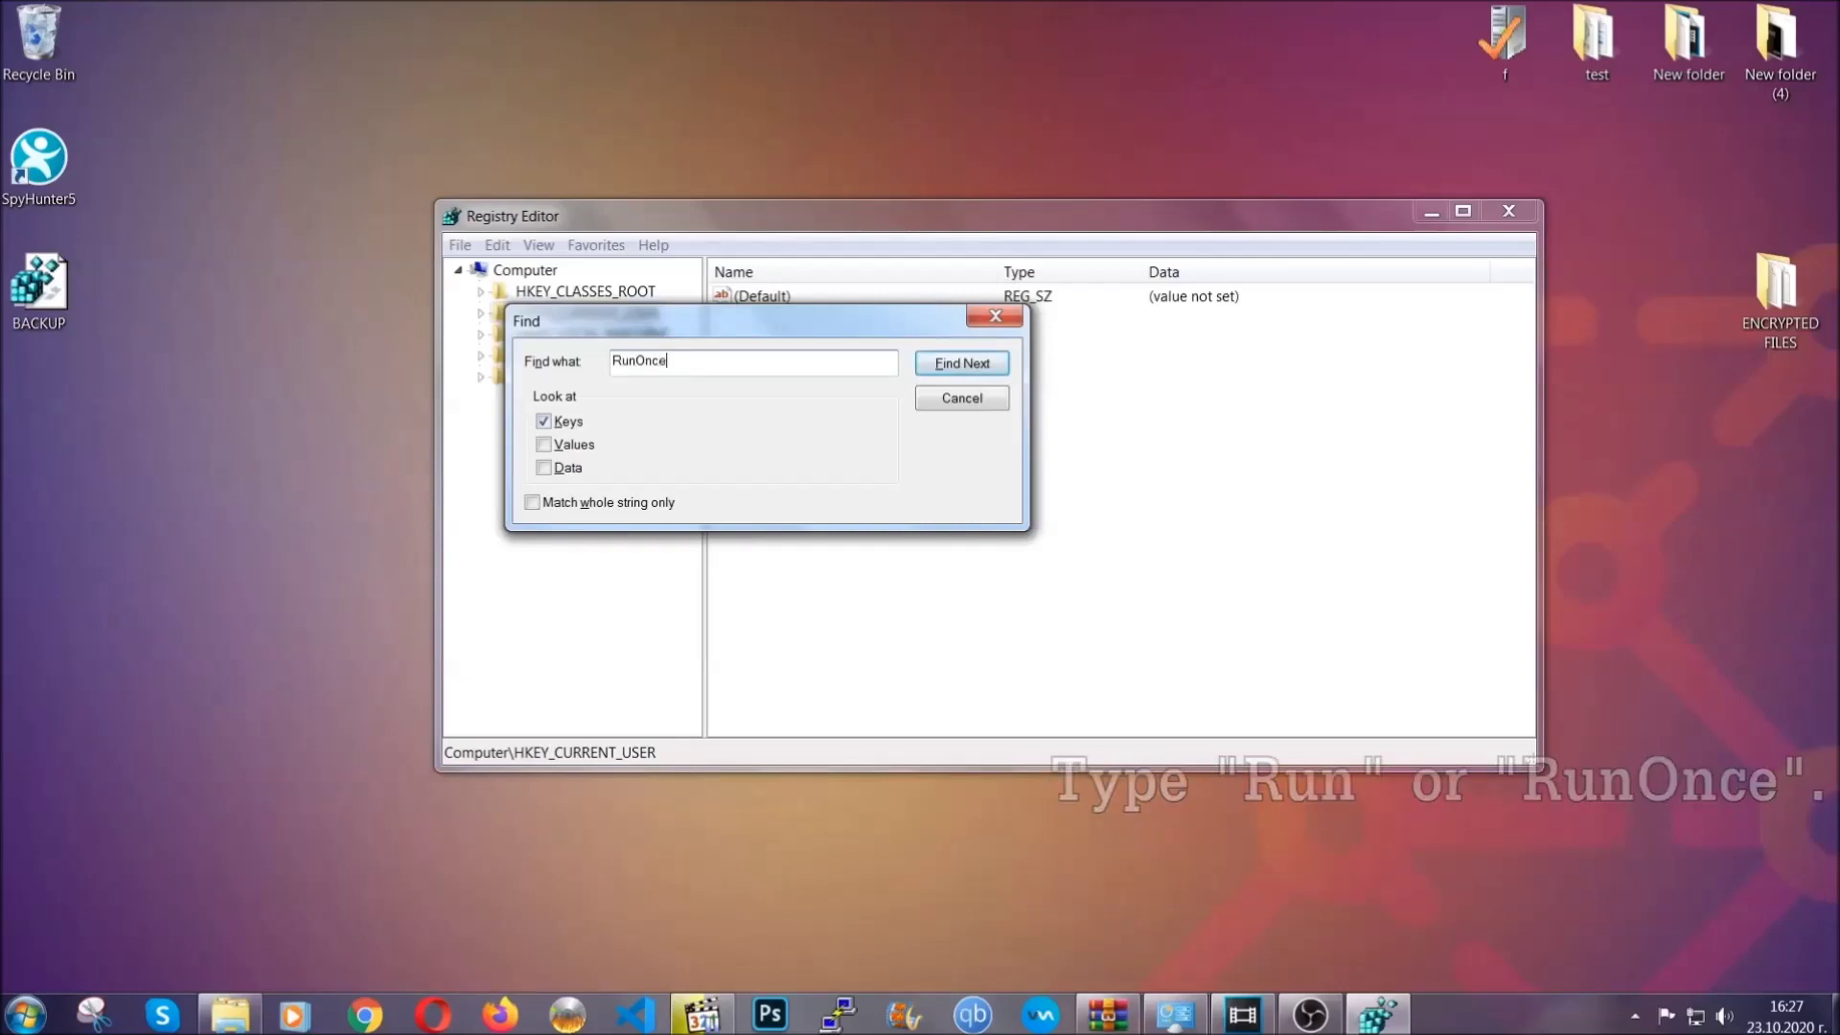
{"action": "left_click", "coordinate": [983, 369]}
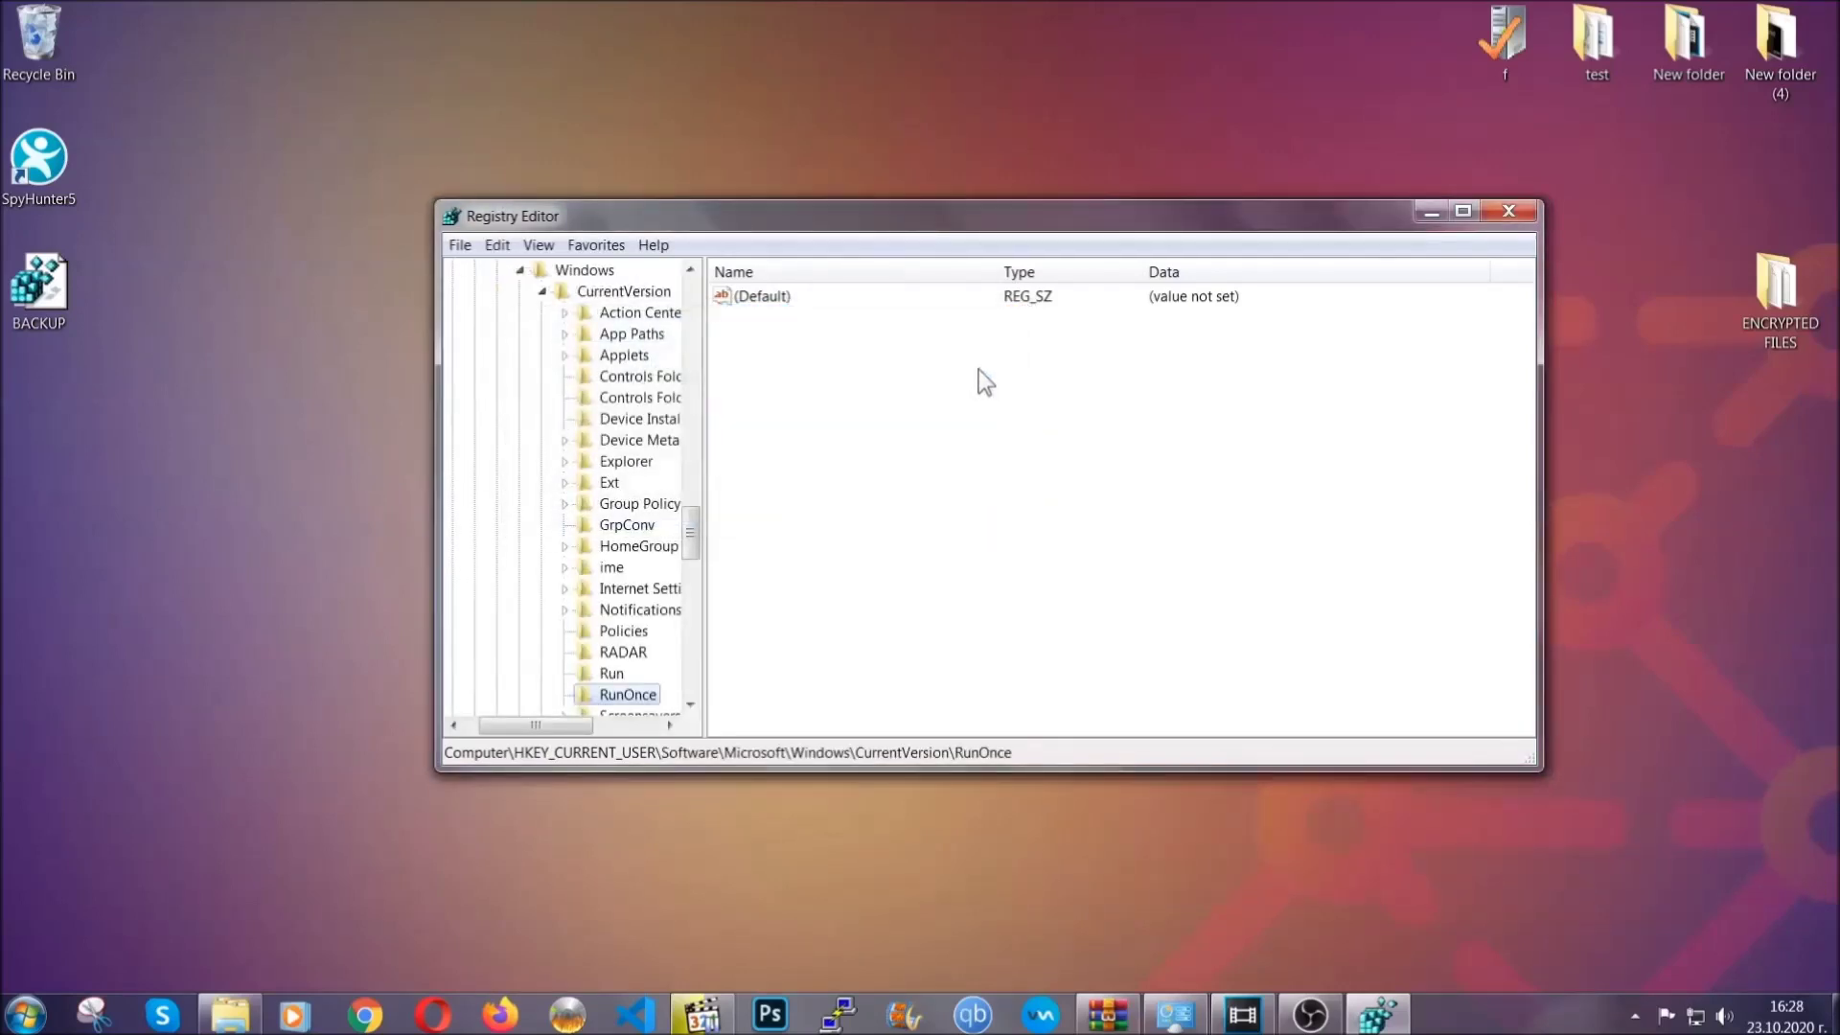
Step: Delete the THE VIRUS value from the HKEY_CURRENT_USER Run key
{"action": "scroll", "coordinate": [692, 546], "scroll_direction": "down", "scroll_amount": 3}
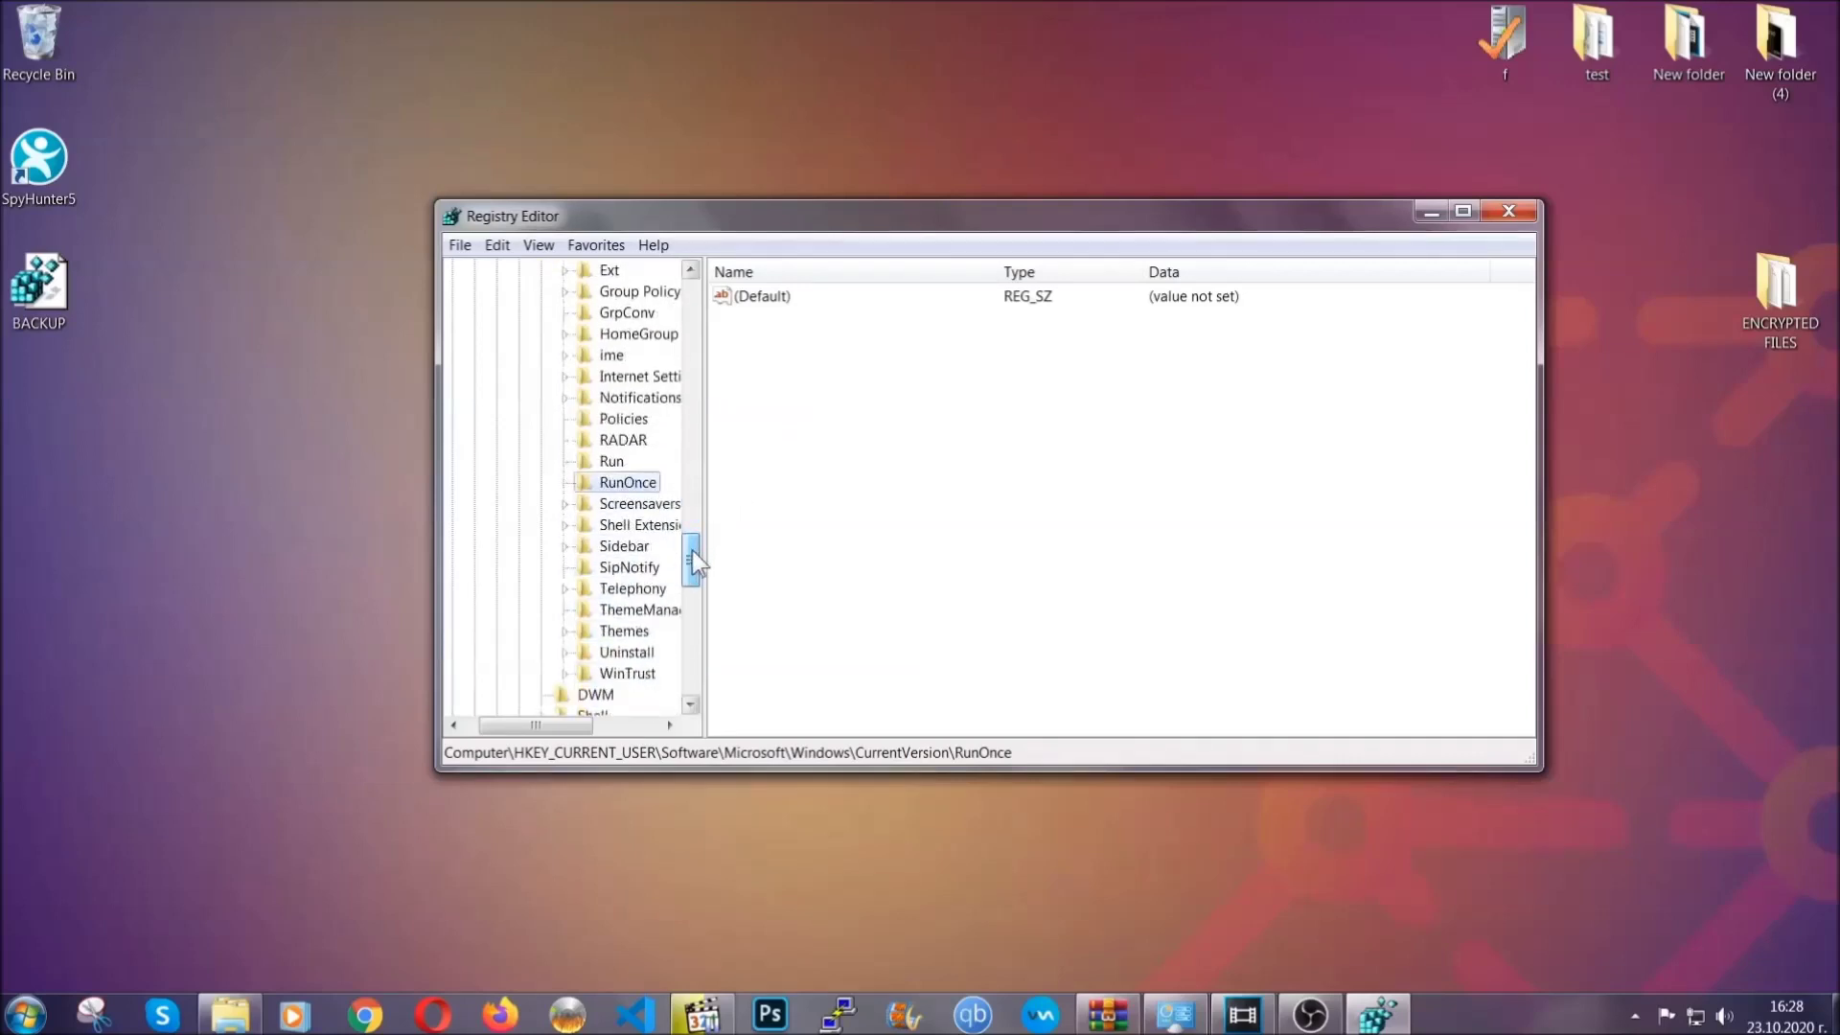
{"action": "left_click", "coordinate": [612, 463]}
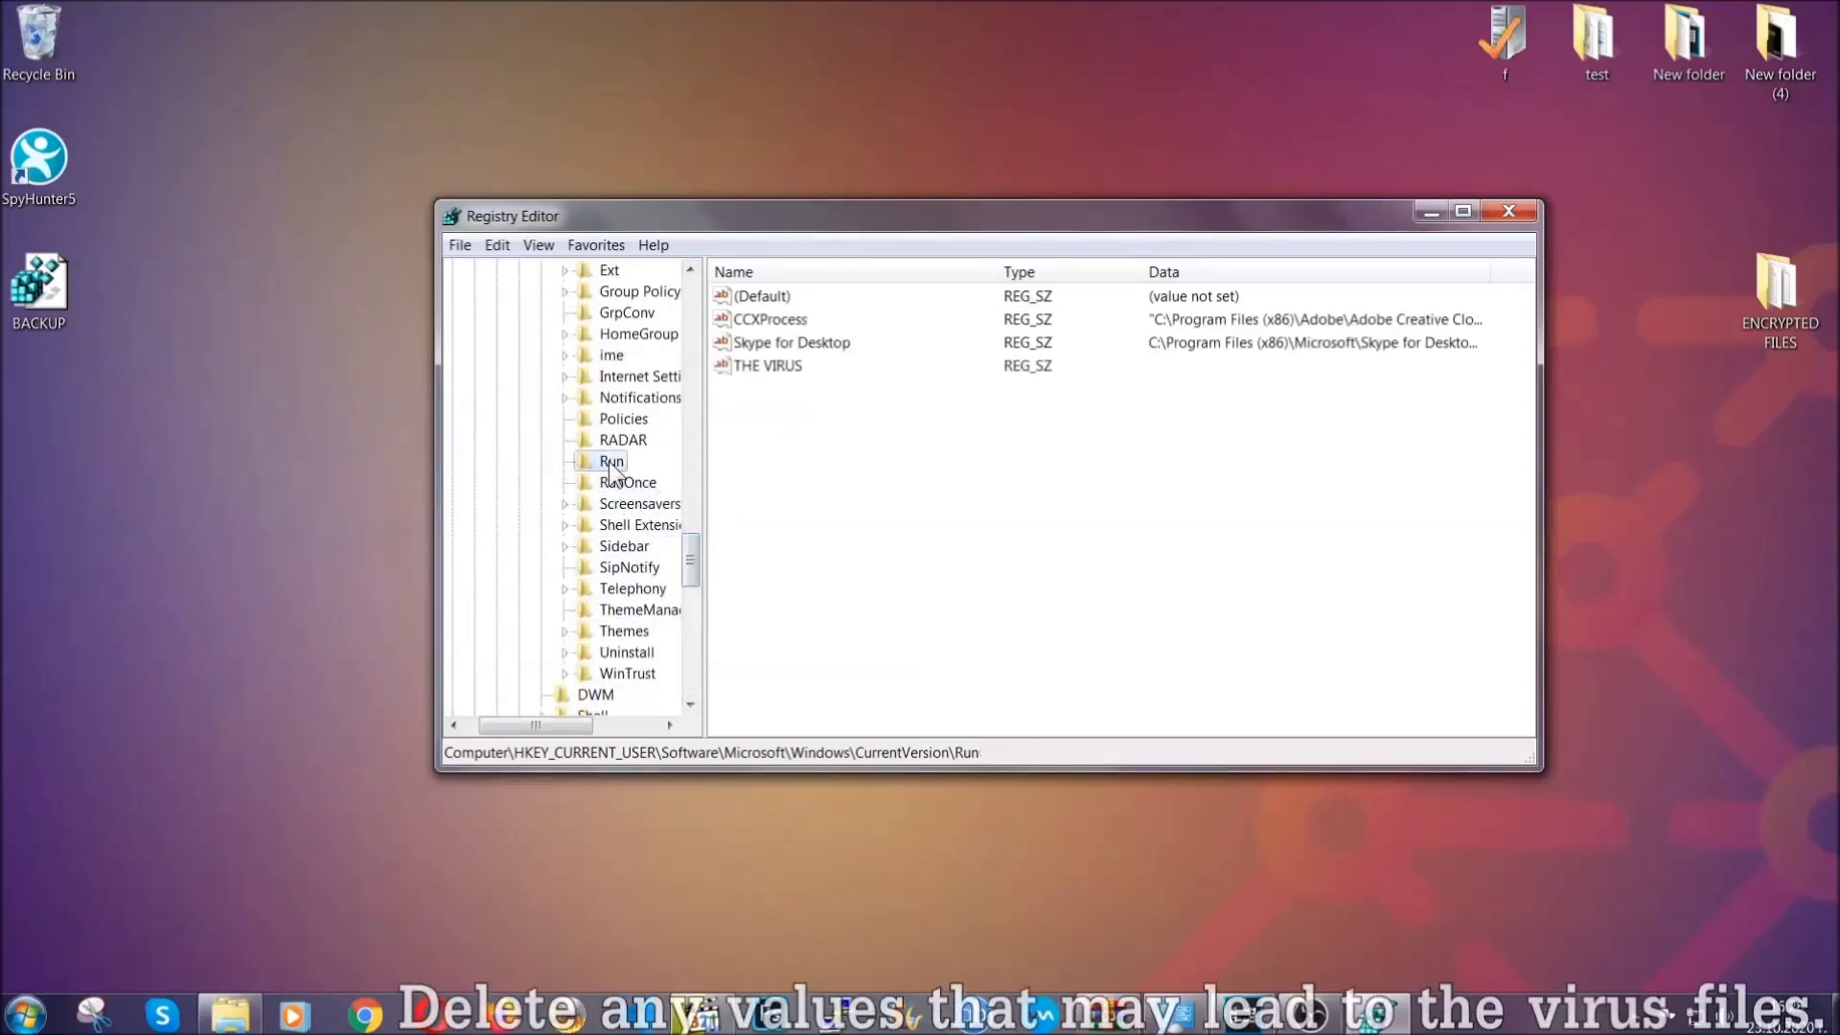
{"action": "left_click", "coordinate": [755, 368]}
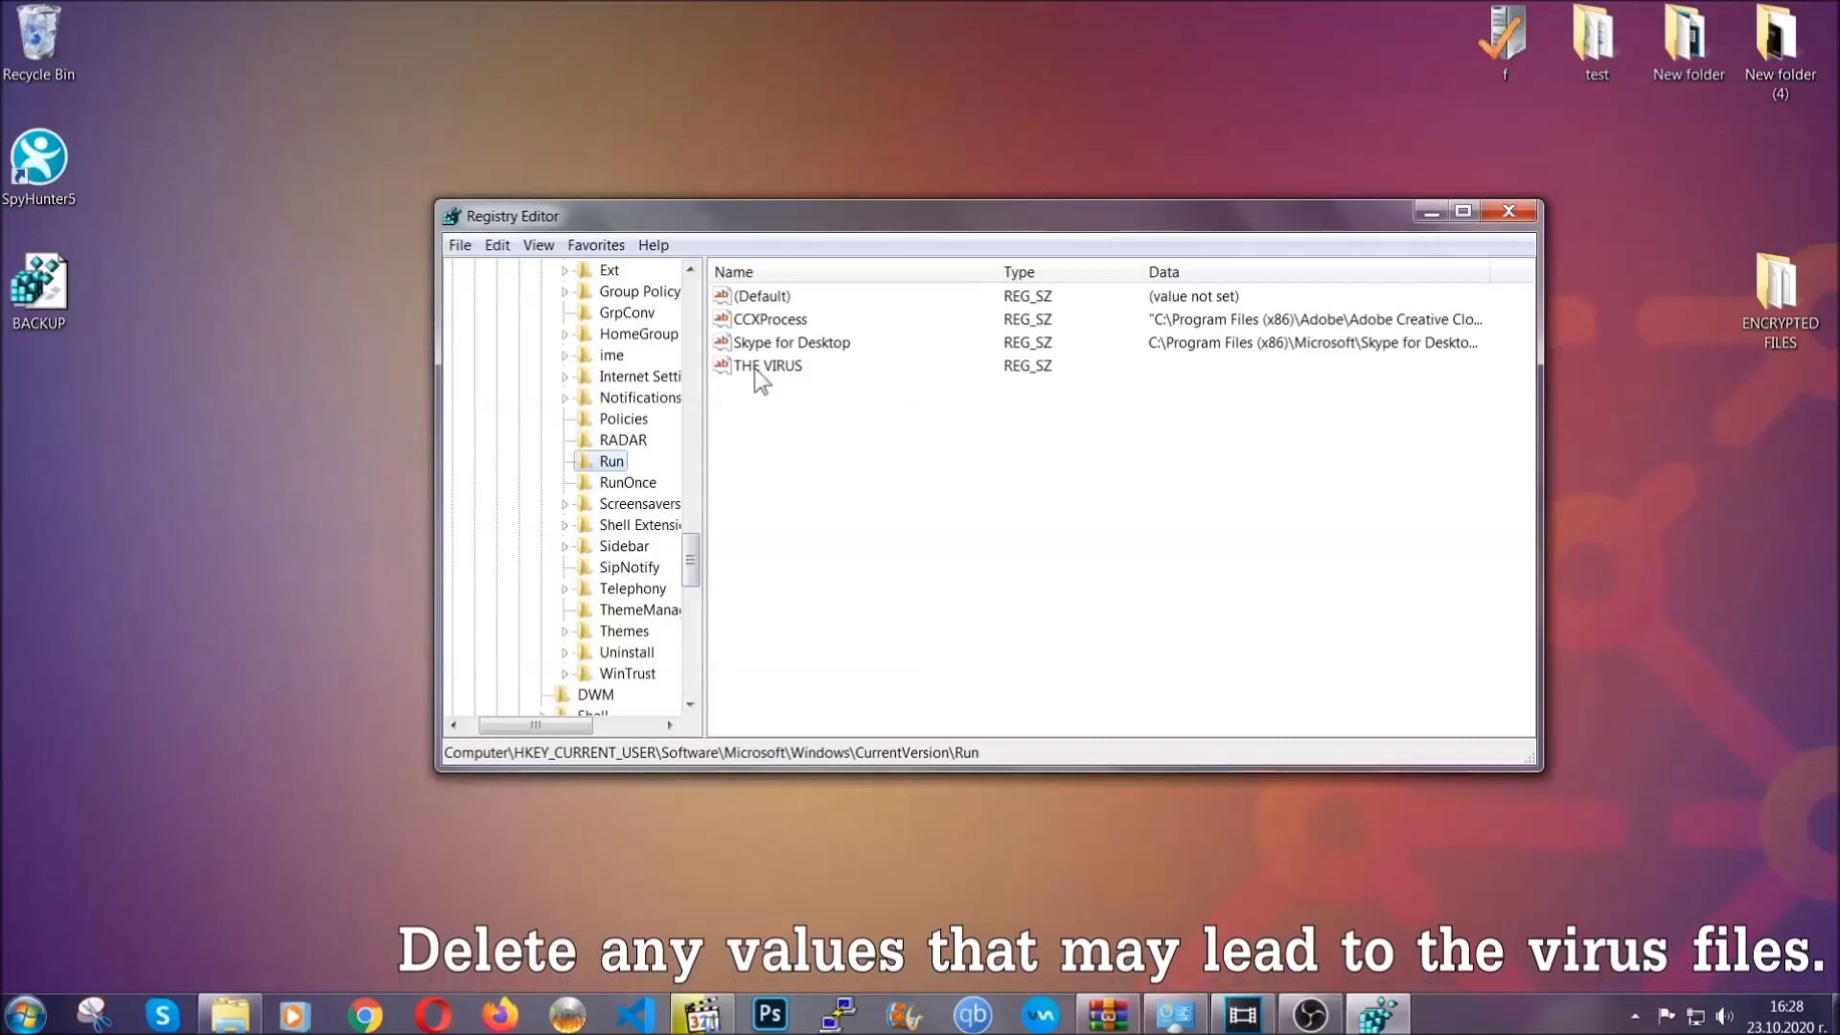
{"action": "right_click", "coordinate": [755, 370]}
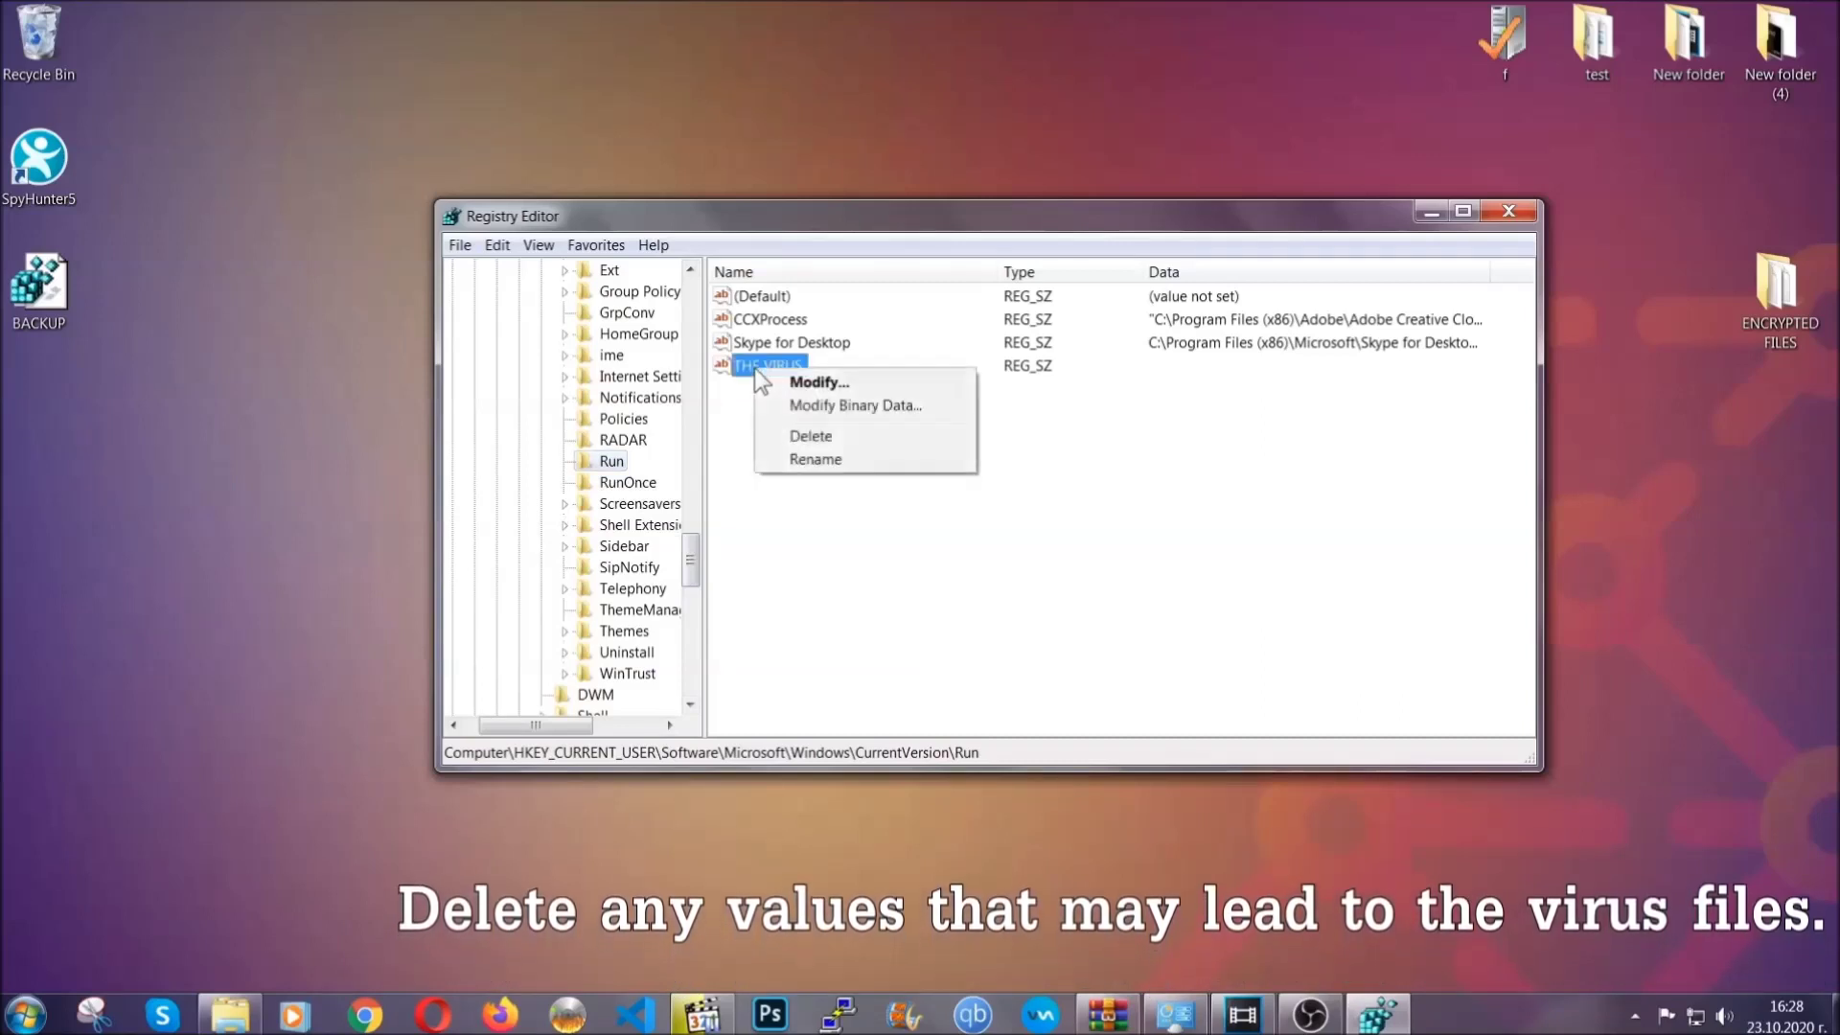
{"action": "left_click", "coordinate": [810, 436]}
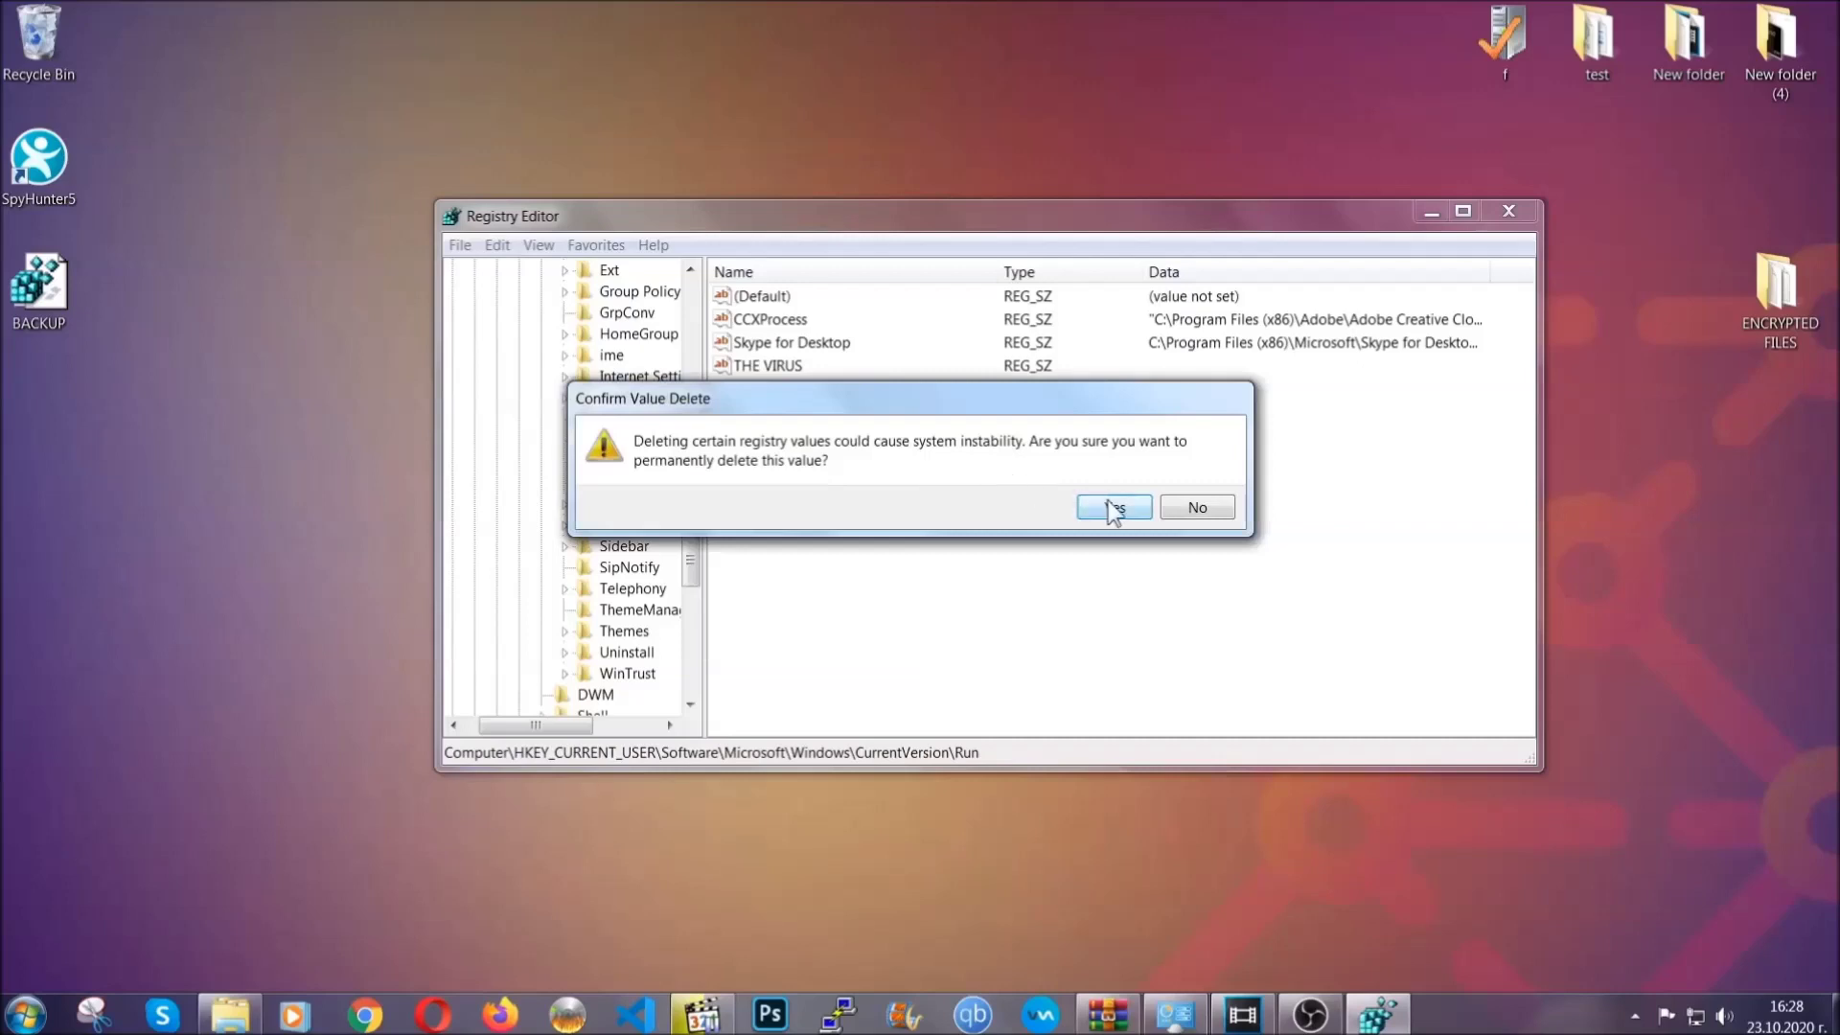
{"action": "left_click", "coordinate": [1113, 508]}
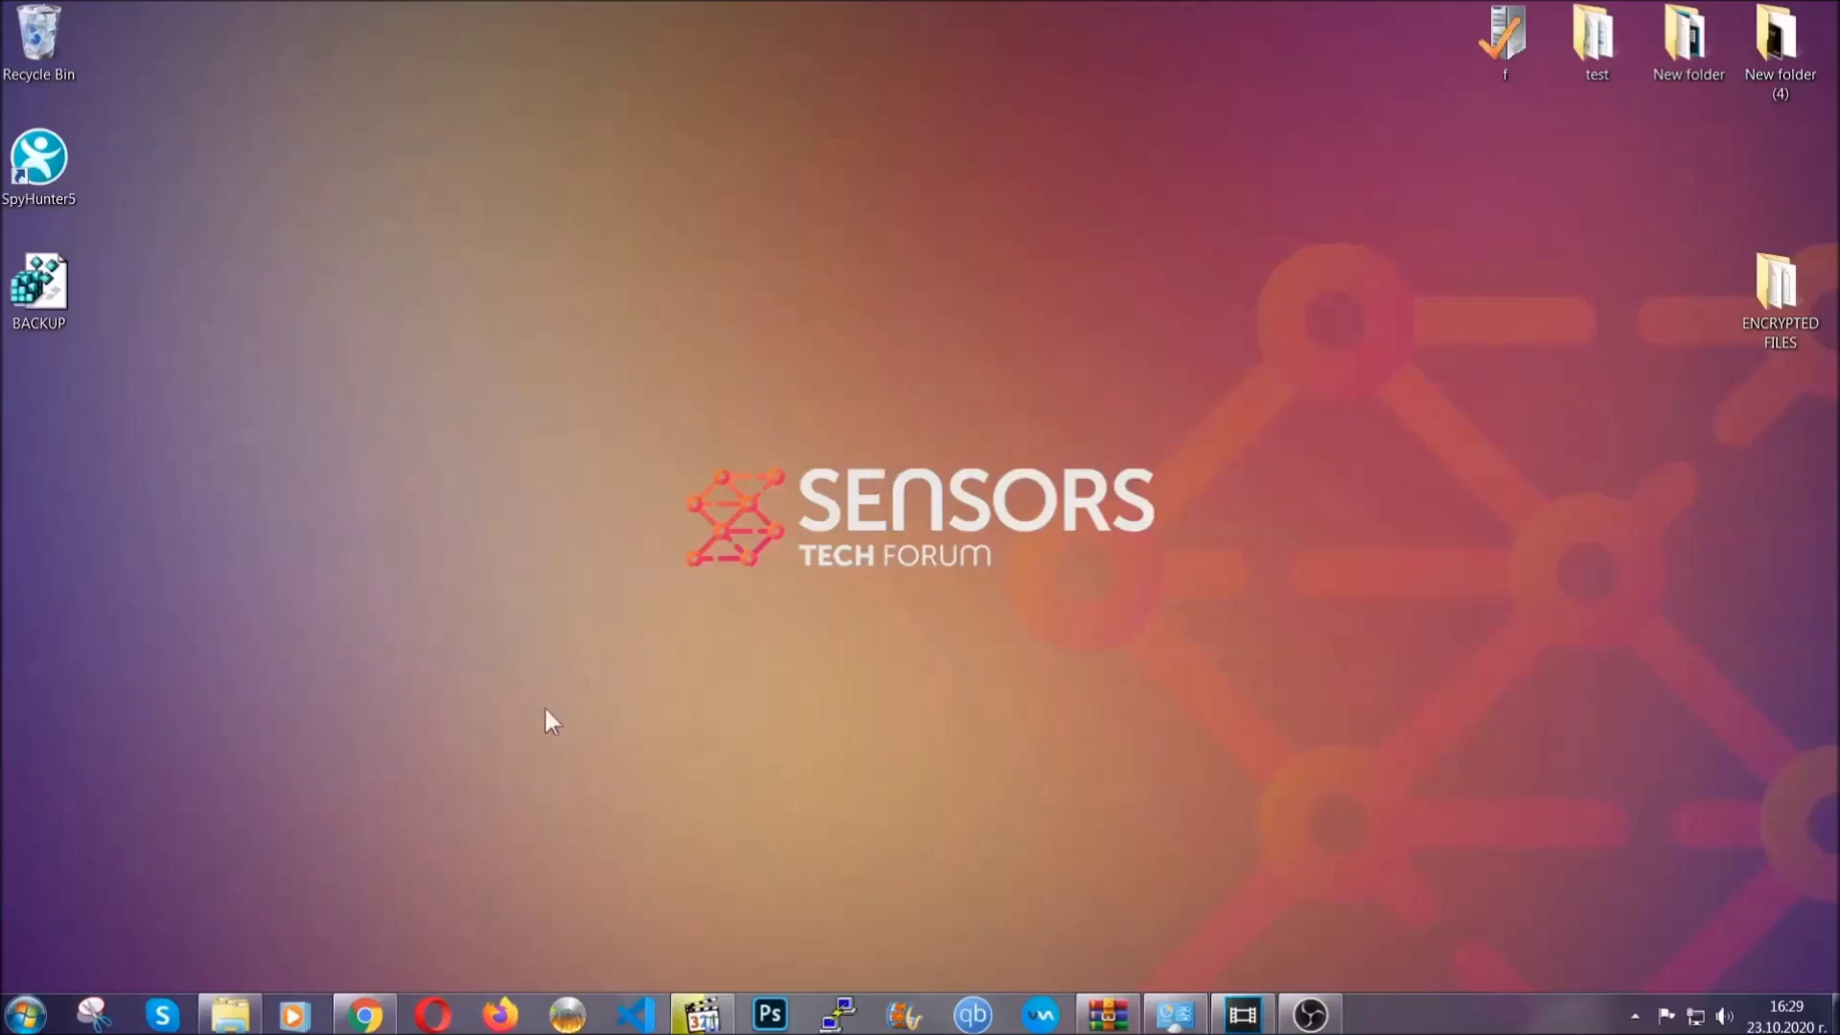
Step: In the Sensors Tech Forum recovery article, expand Method 2, Restore Data via Windows Backup
{"action": "left_click", "coordinate": [366, 1018]}
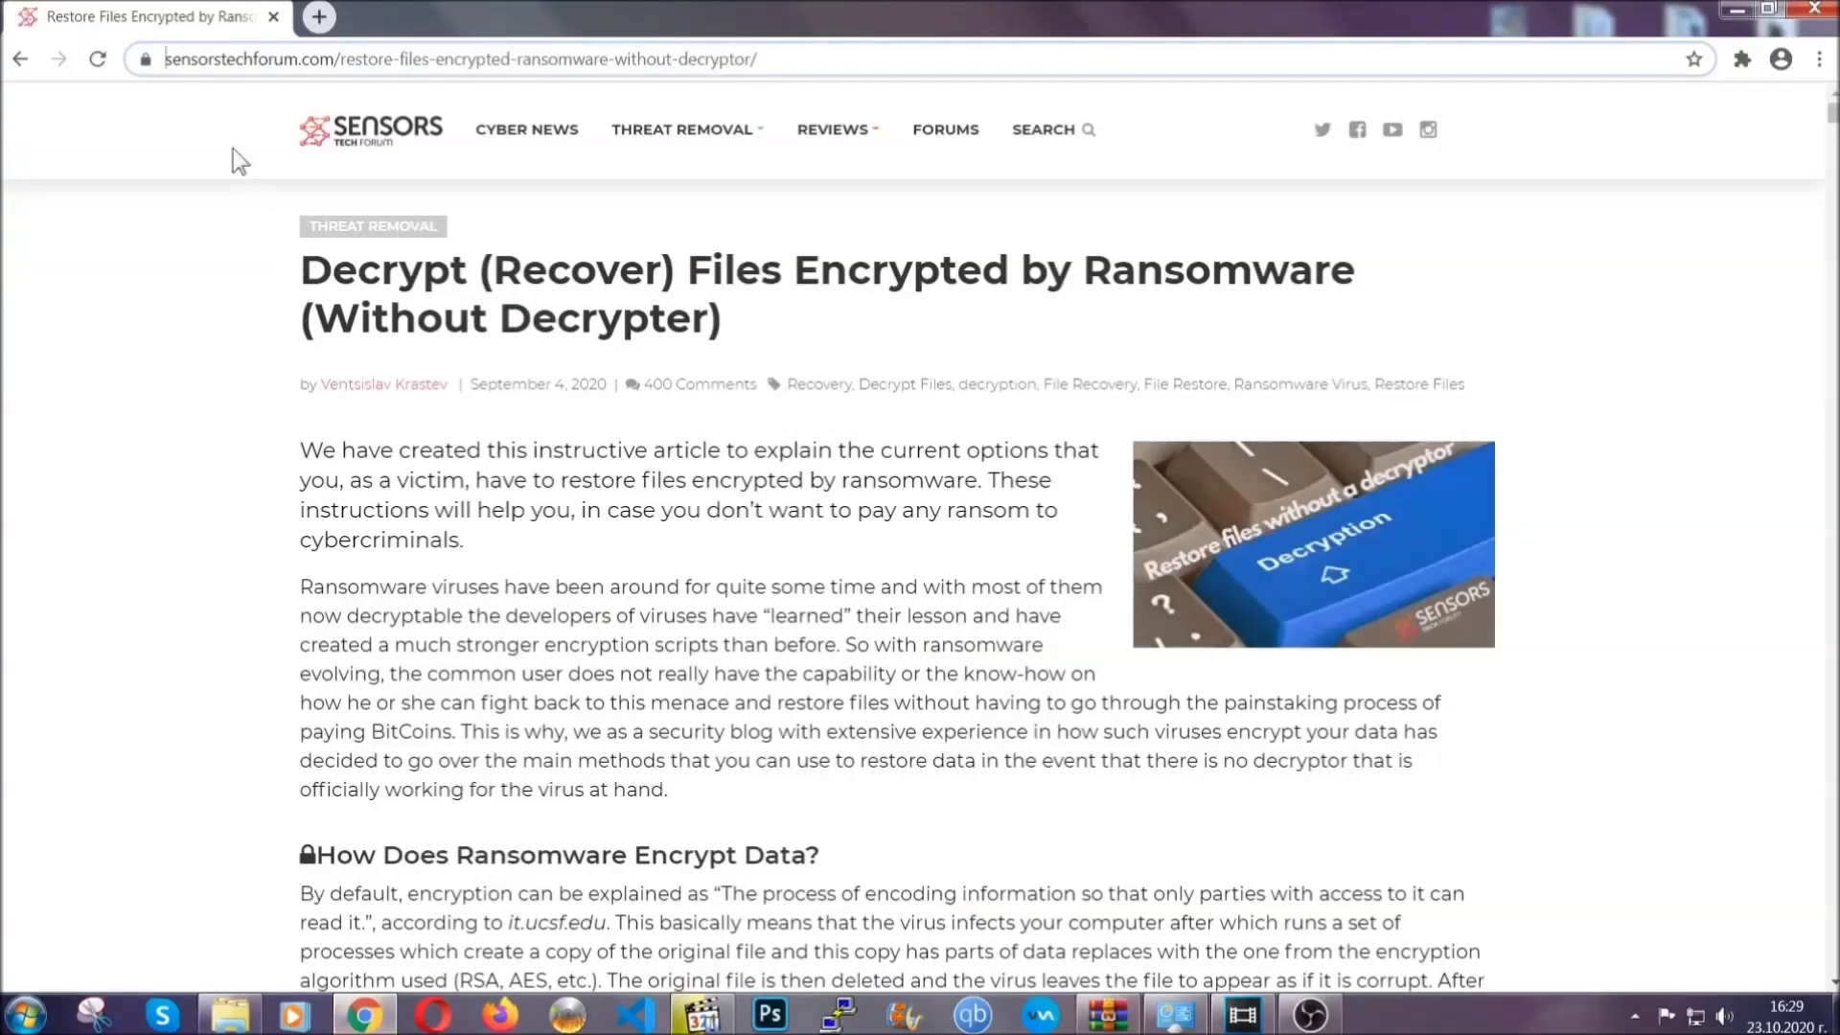
{"action": "left_click_drag", "start_coordinate": [166, 59], "coordinate": [830, 68]}
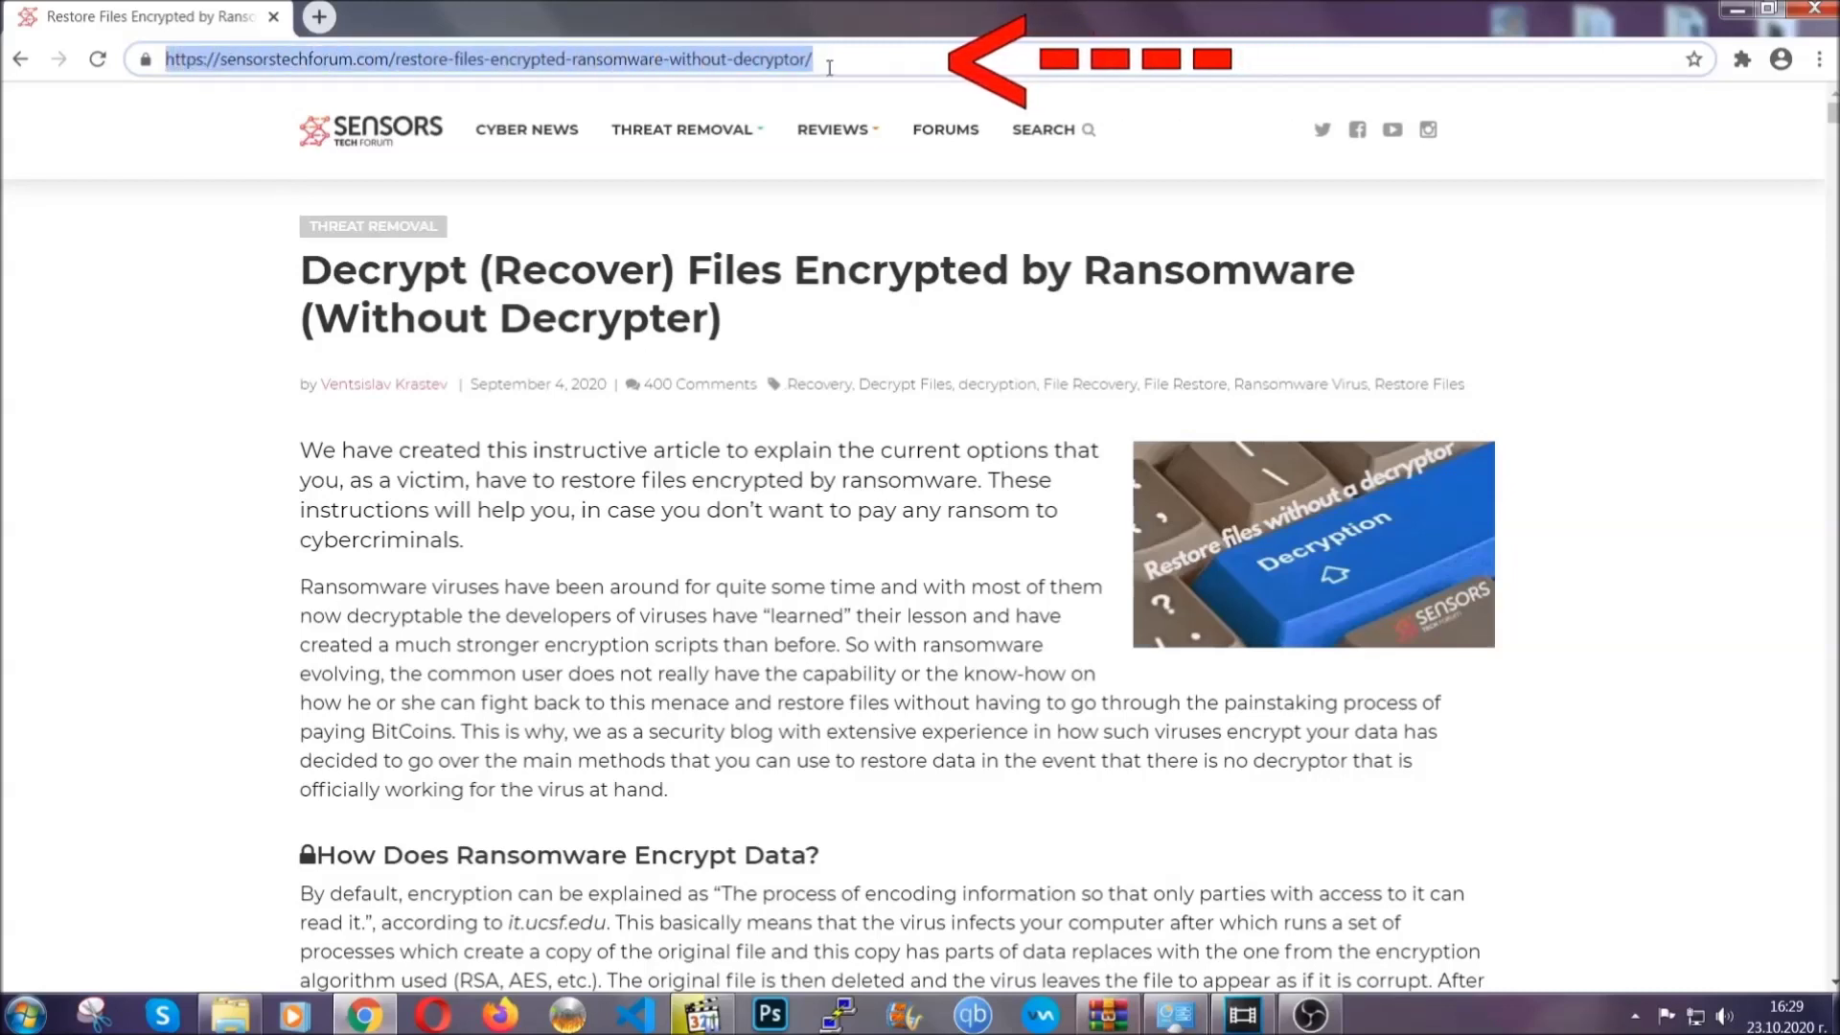
{"action": "mouse_move", "coordinate": [832, 189]}
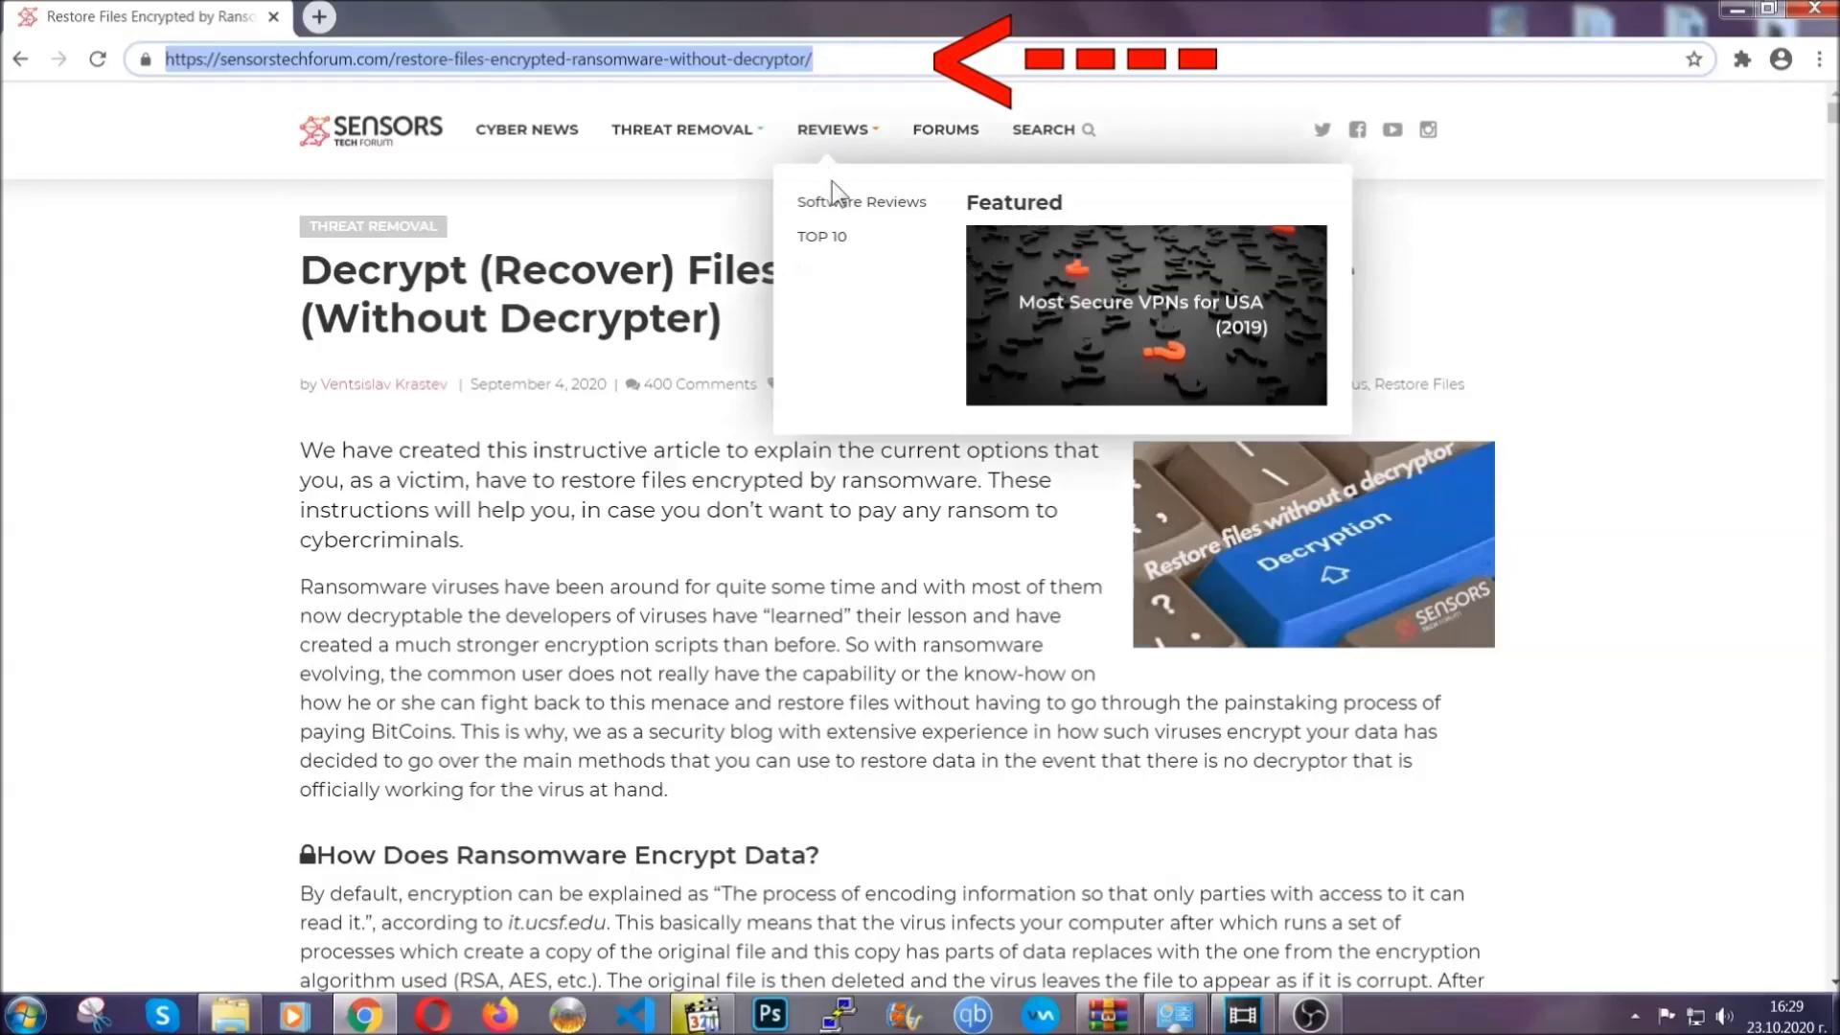
{"action": "scroll", "coordinate": [945, 523], "scroll_direction": "down", "scroll_amount": 5}
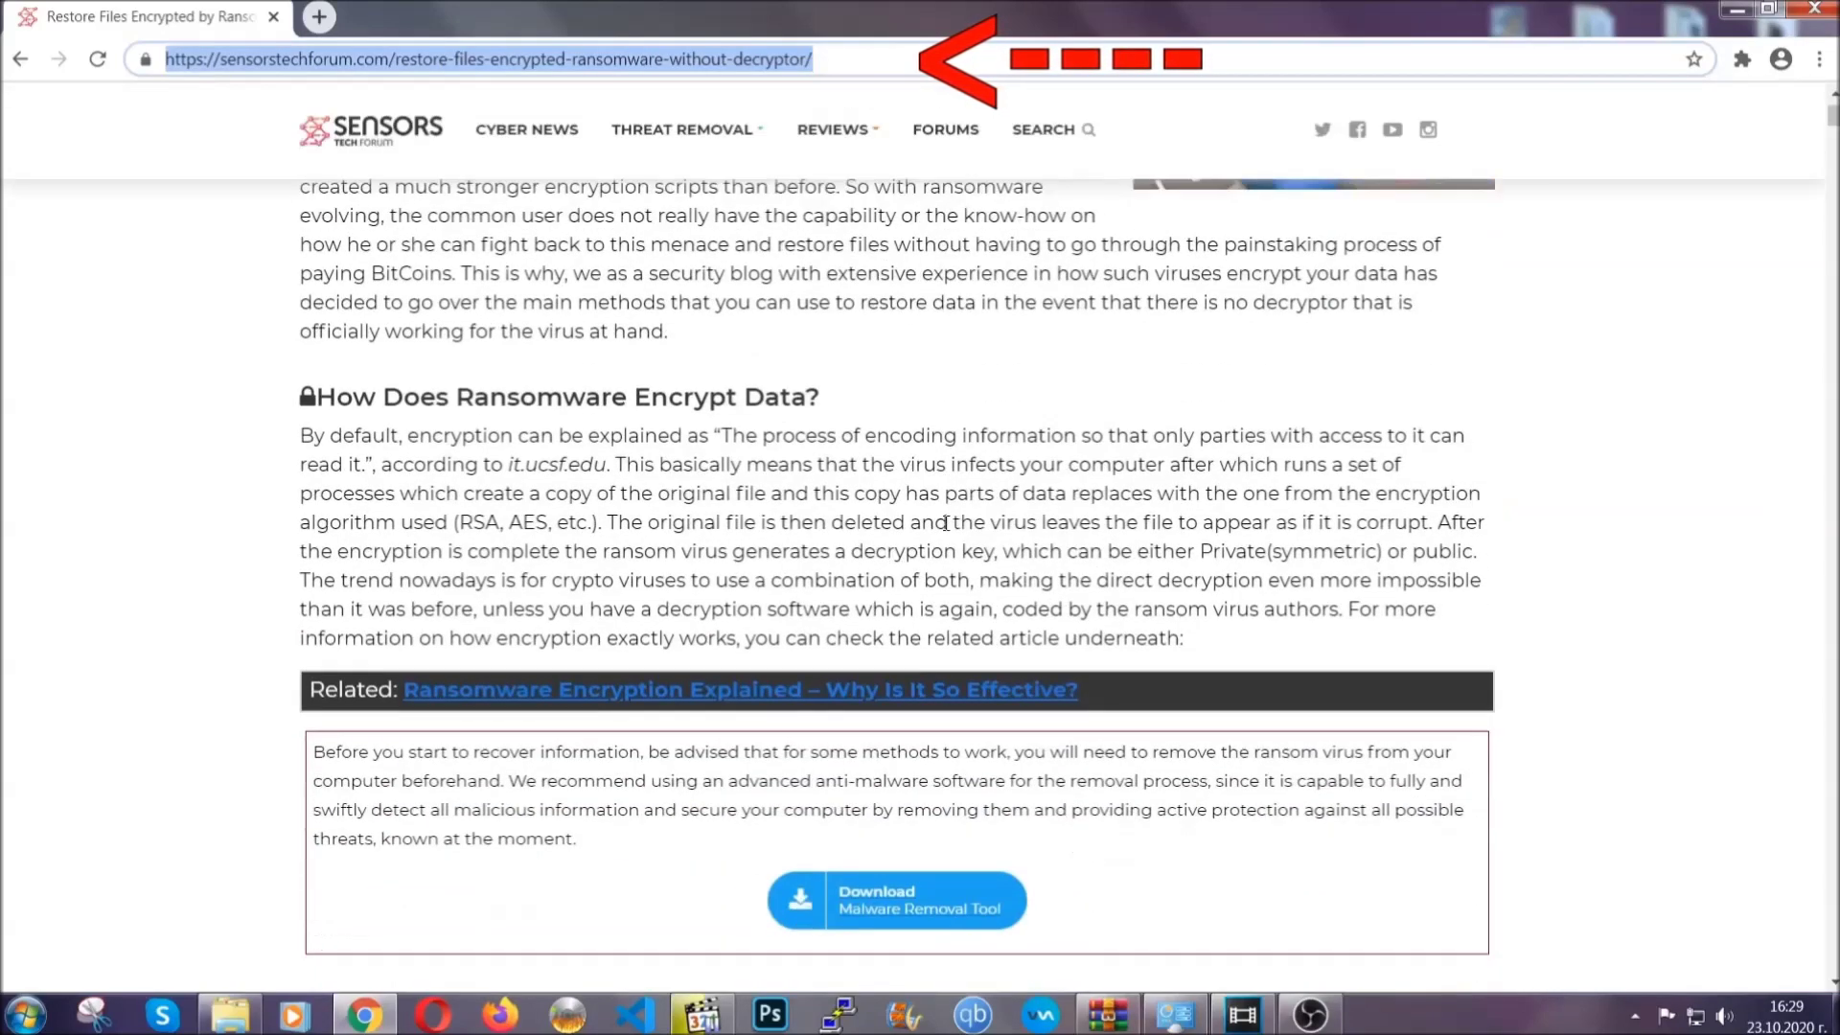
{"action": "scroll", "coordinate": [945, 522], "scroll_direction": "down", "scroll_amount": 6}
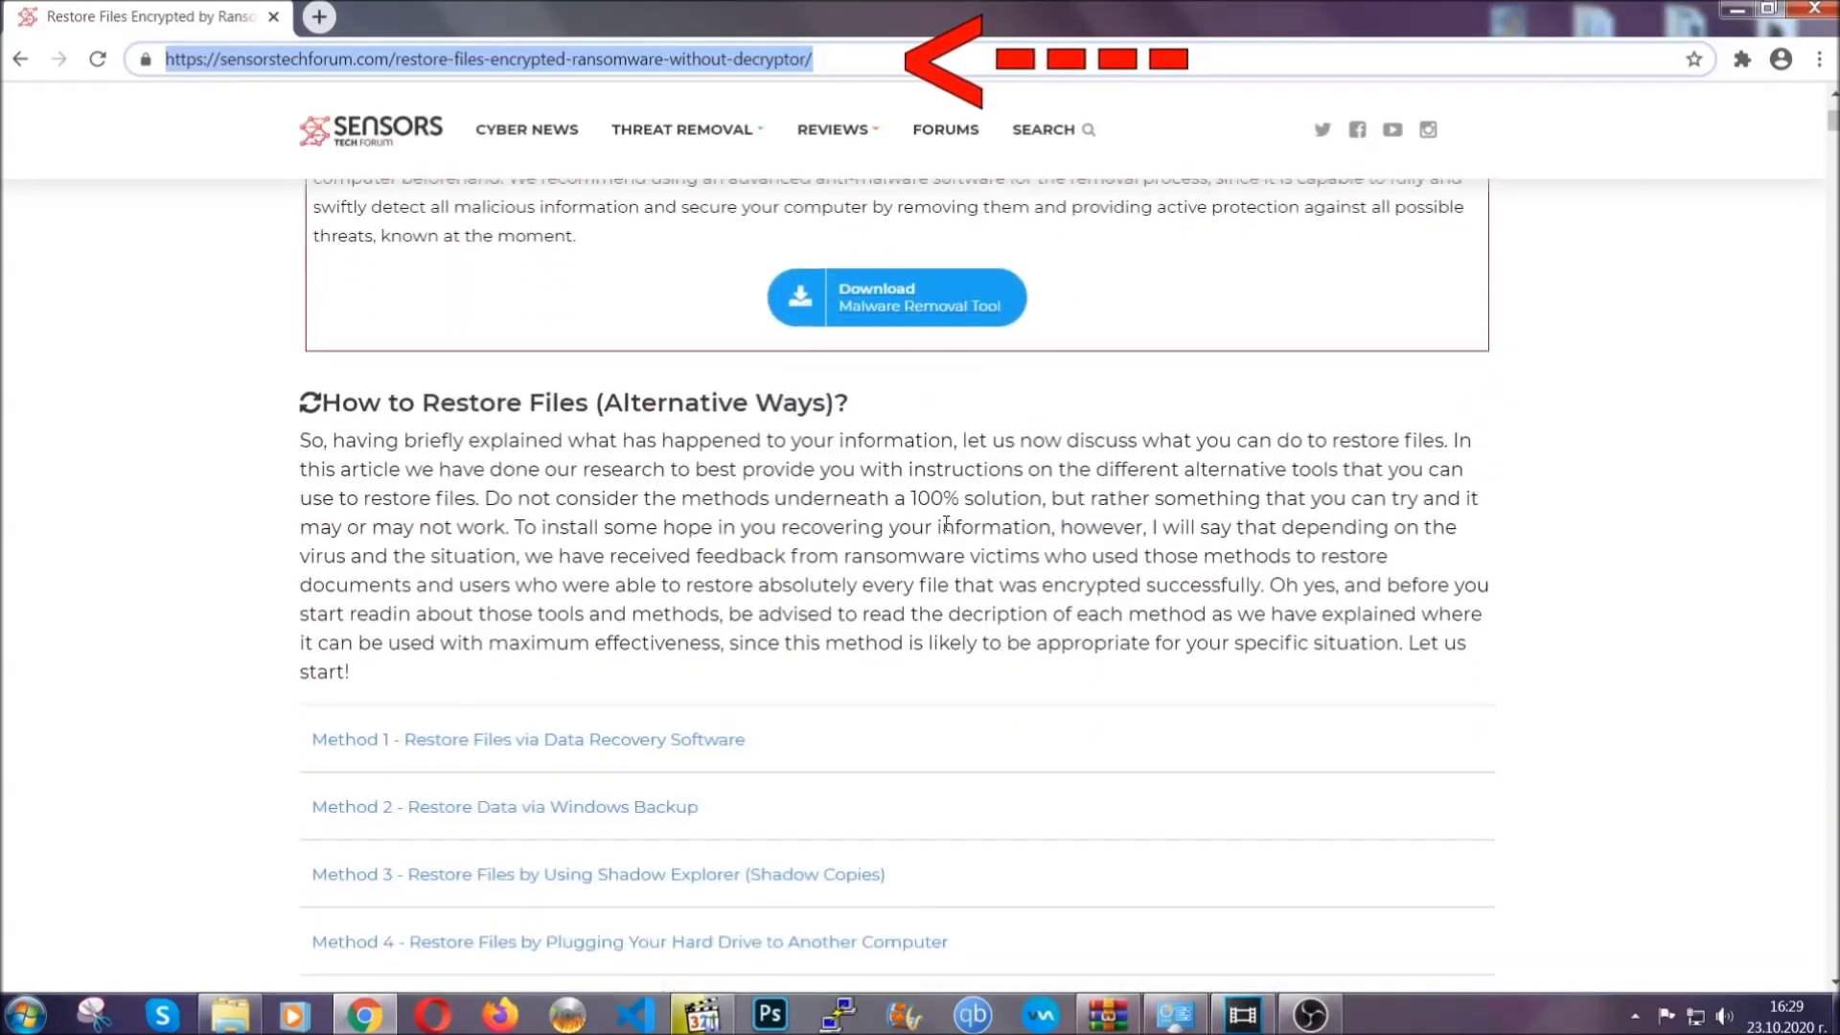
{"action": "scroll", "coordinate": [949, 522], "scroll_direction": "down", "scroll_amount": 1}
{"action": "scroll", "coordinate": [949, 530], "scroll_direction": "down", "scroll_amount": 3}
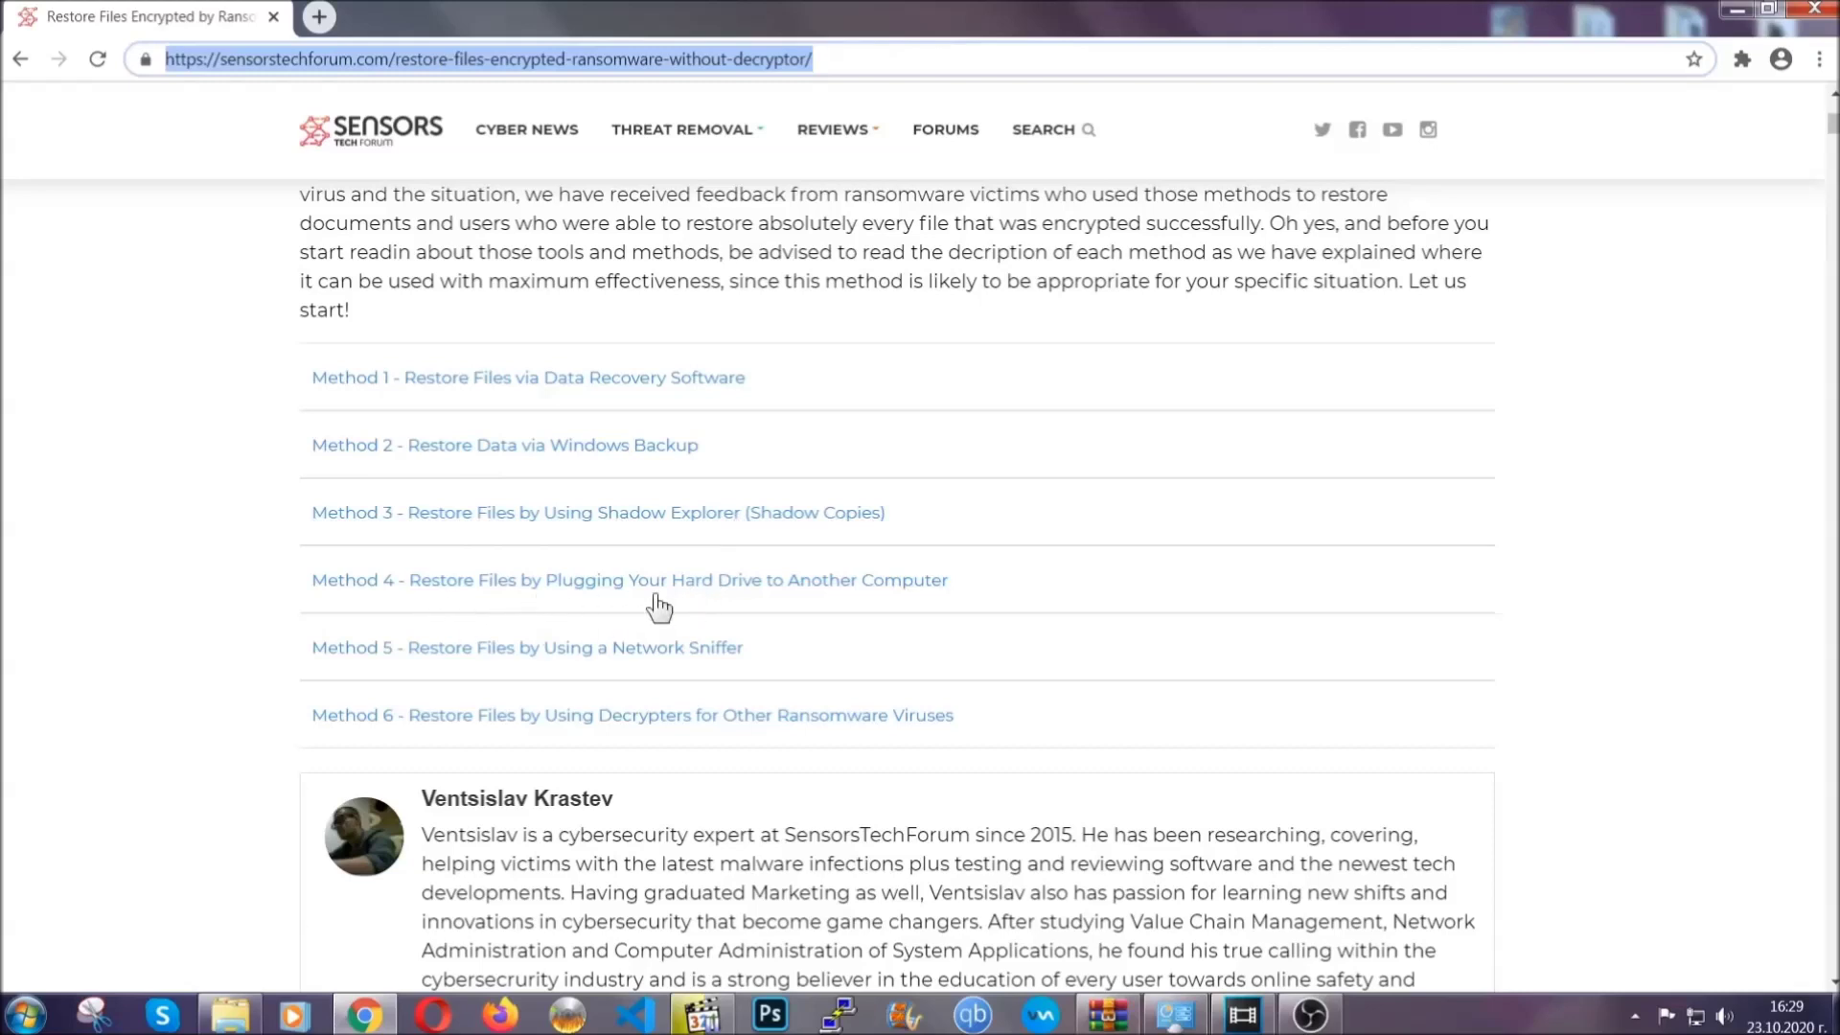
{"action": "left_click", "coordinate": [572, 444]}
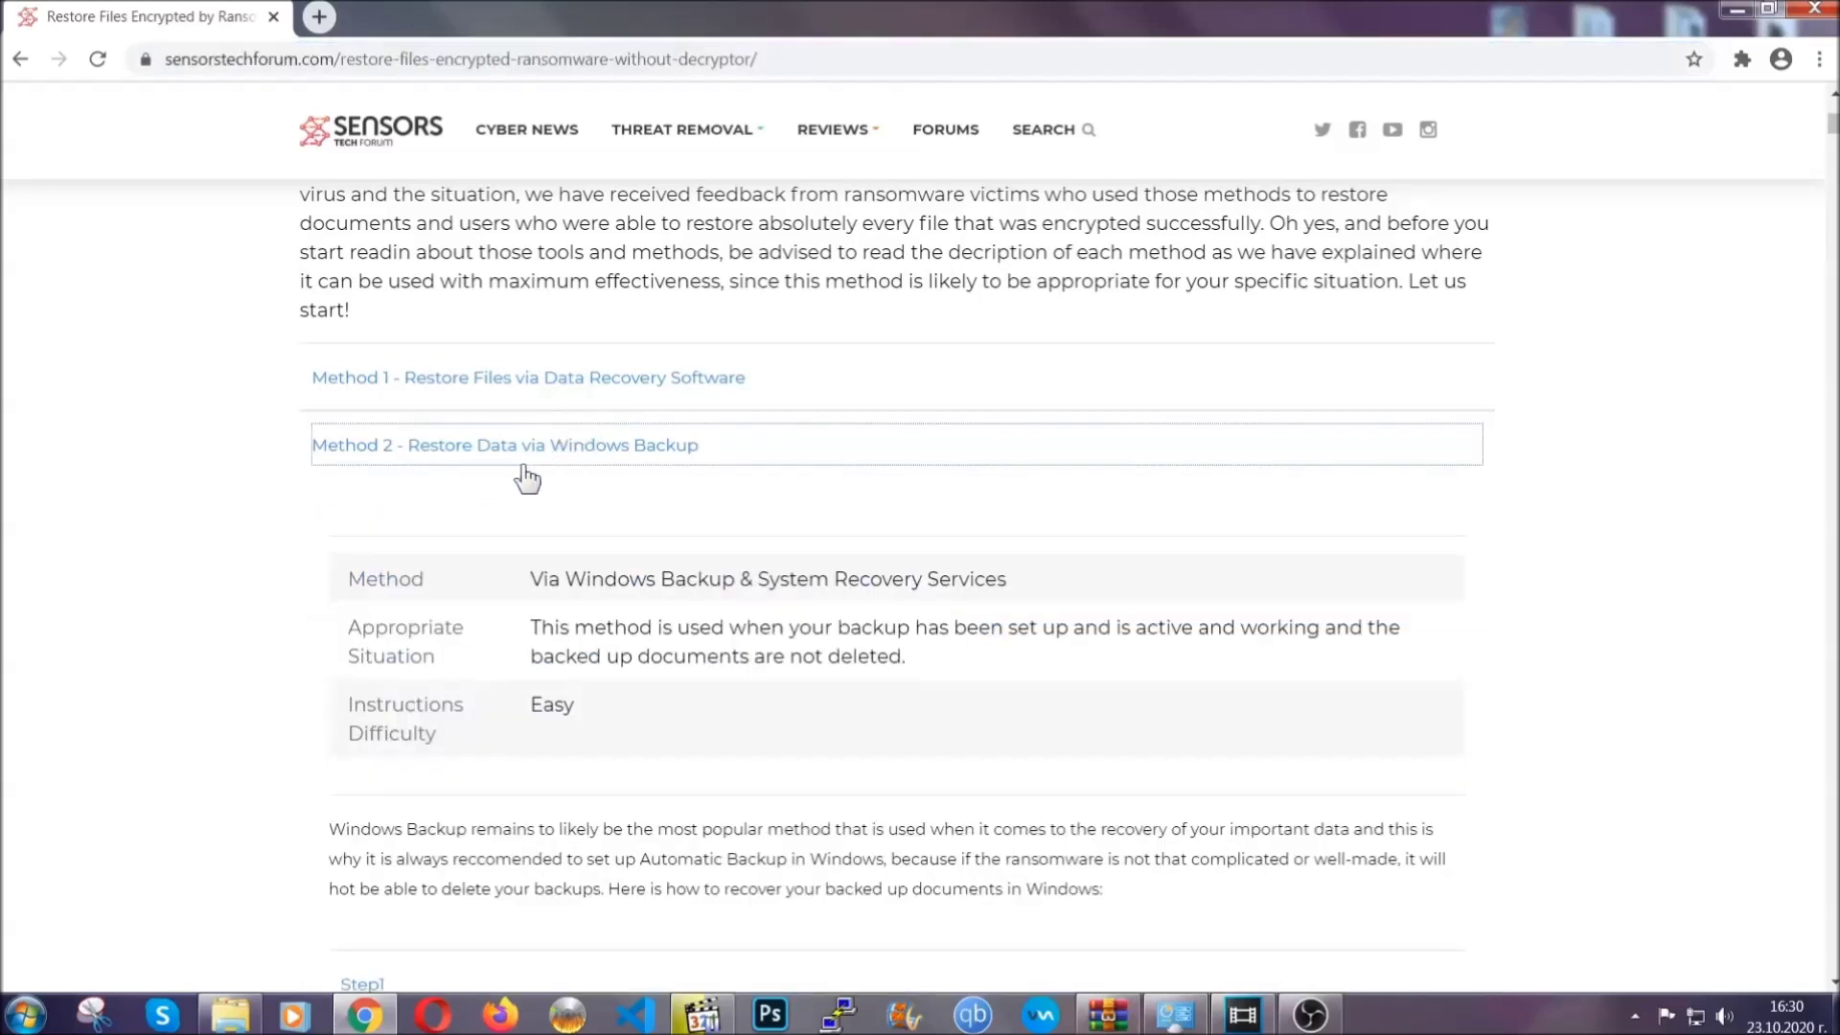
Step: Highlight the Method 2 summary table text, clear the highlight, and scroll down the article
{"action": "left_click_drag", "start_coordinate": [532, 576], "coordinate": [647, 715]}
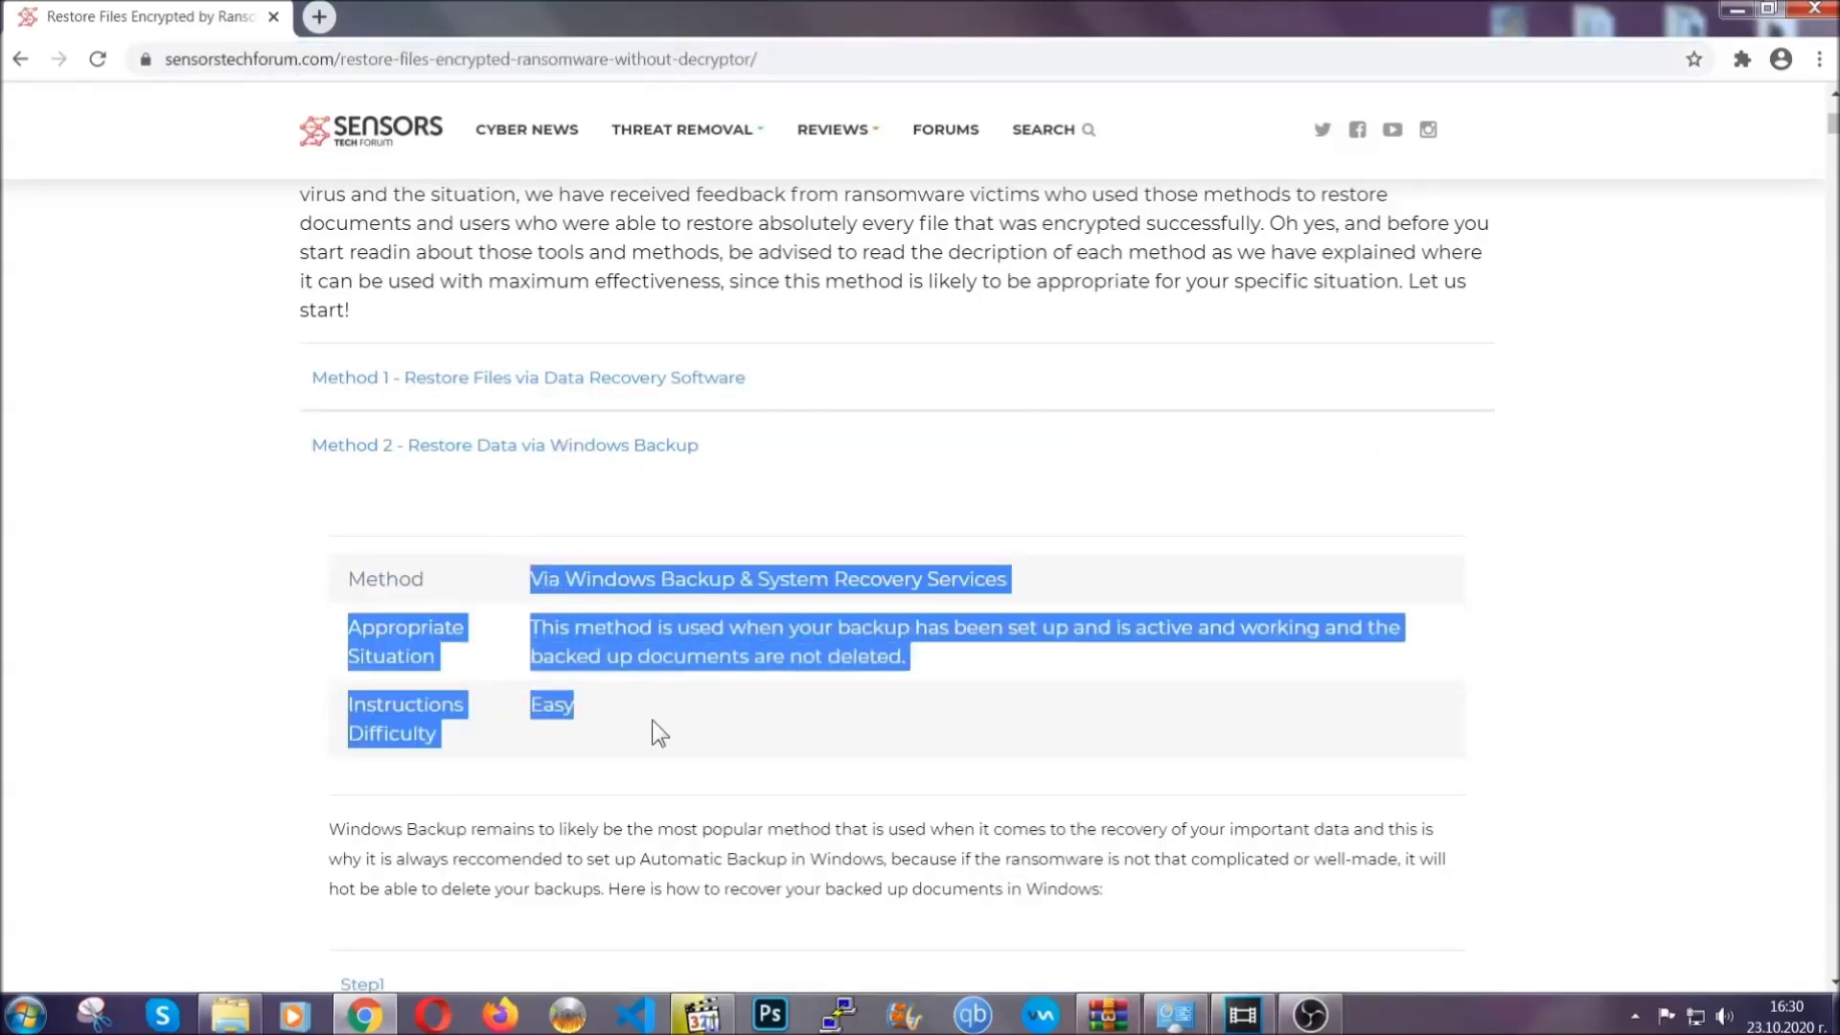
{"action": "left_click", "coordinate": [652, 721]}
{"action": "scroll", "coordinate": [657, 715], "scroll_direction": "down", "scroll_amount": 4}
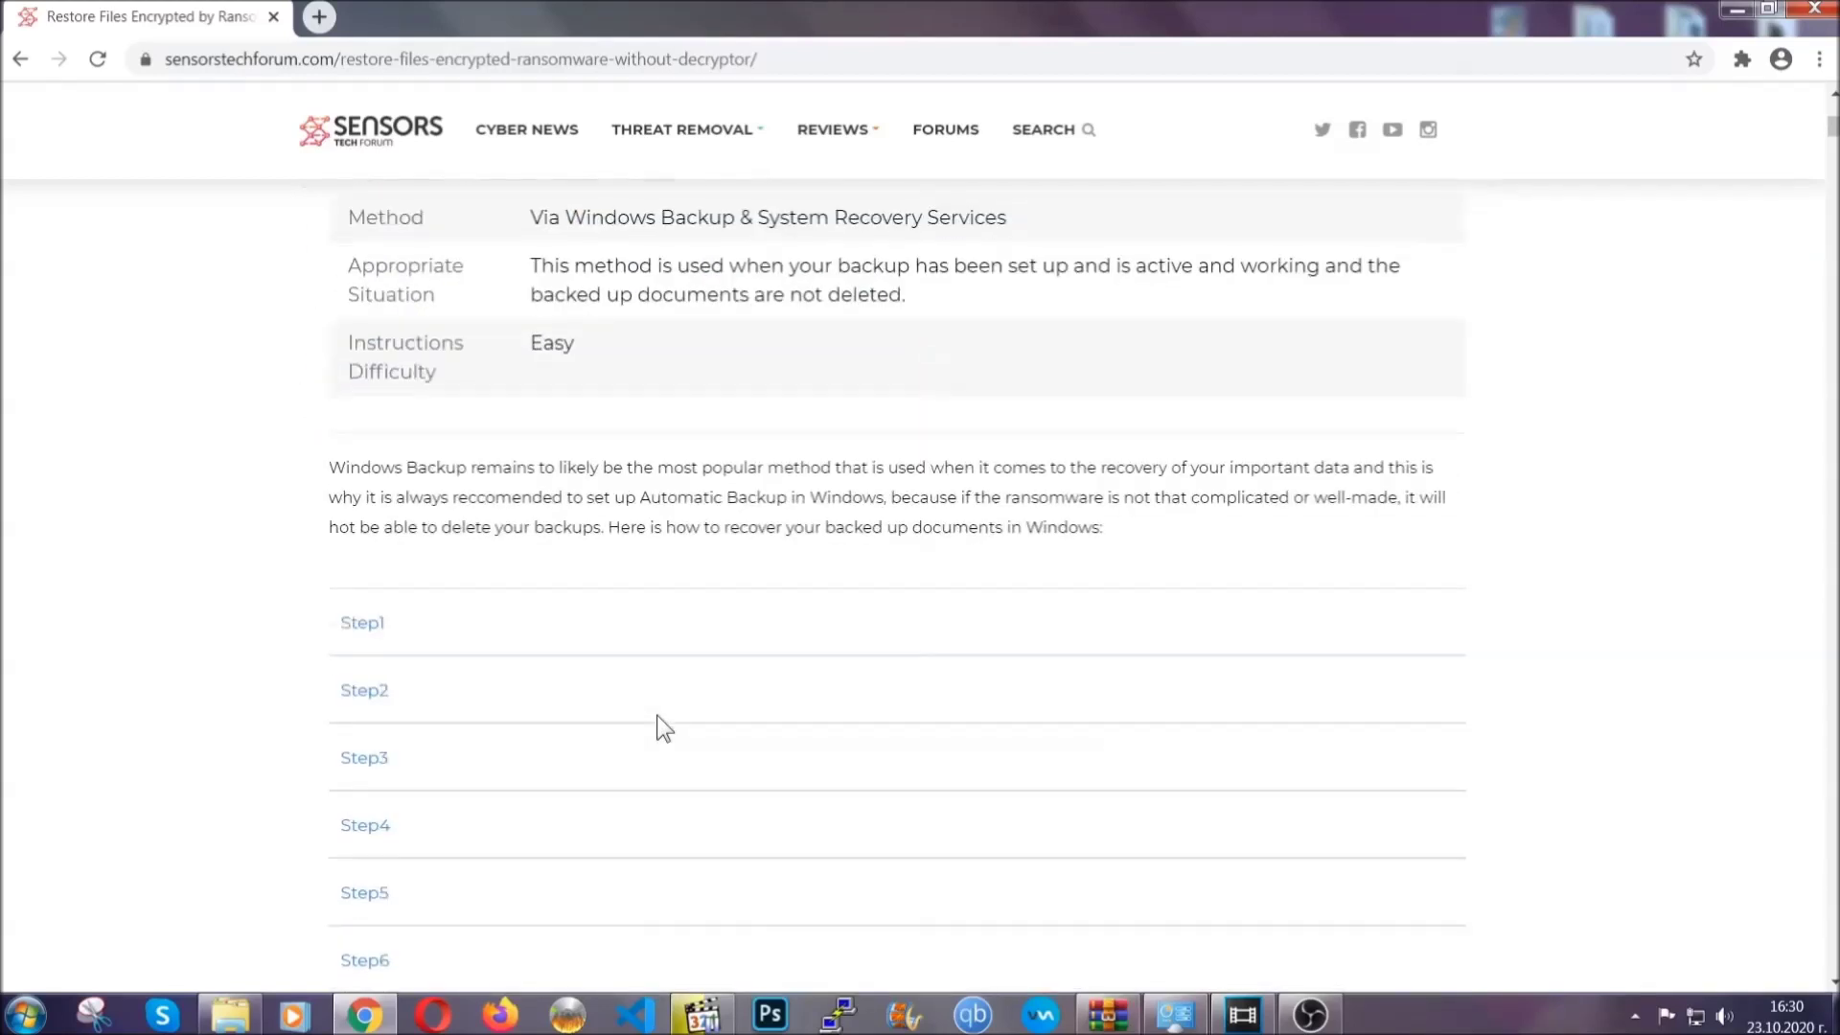
{"action": "scroll", "coordinate": [657, 715], "scroll_direction": "down", "scroll_amount": 1}
Step: Expand Step1, Step2 and Step3 of the Windows Backup method
{"action": "left_click", "coordinate": [379, 505]}
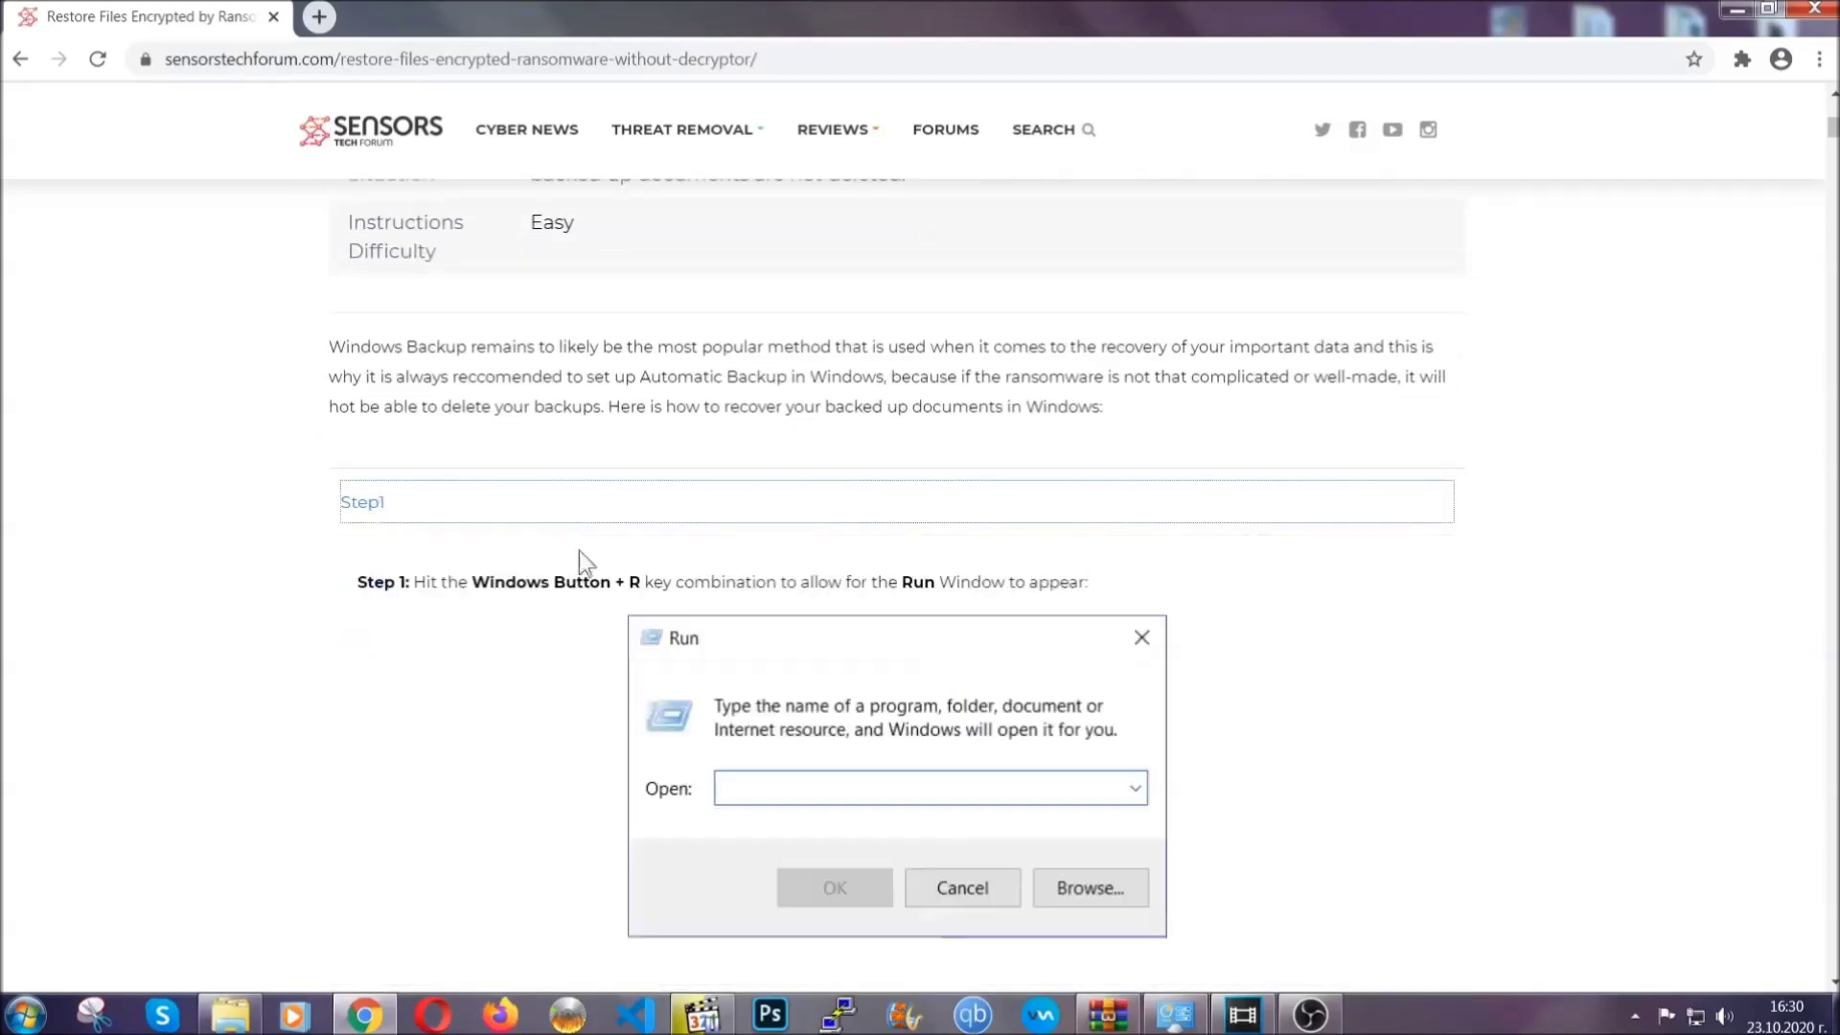
{"action": "scroll", "coordinate": [860, 596], "scroll_direction": "down", "scroll_amount": 4}
{"action": "left_click", "coordinate": [428, 597]}
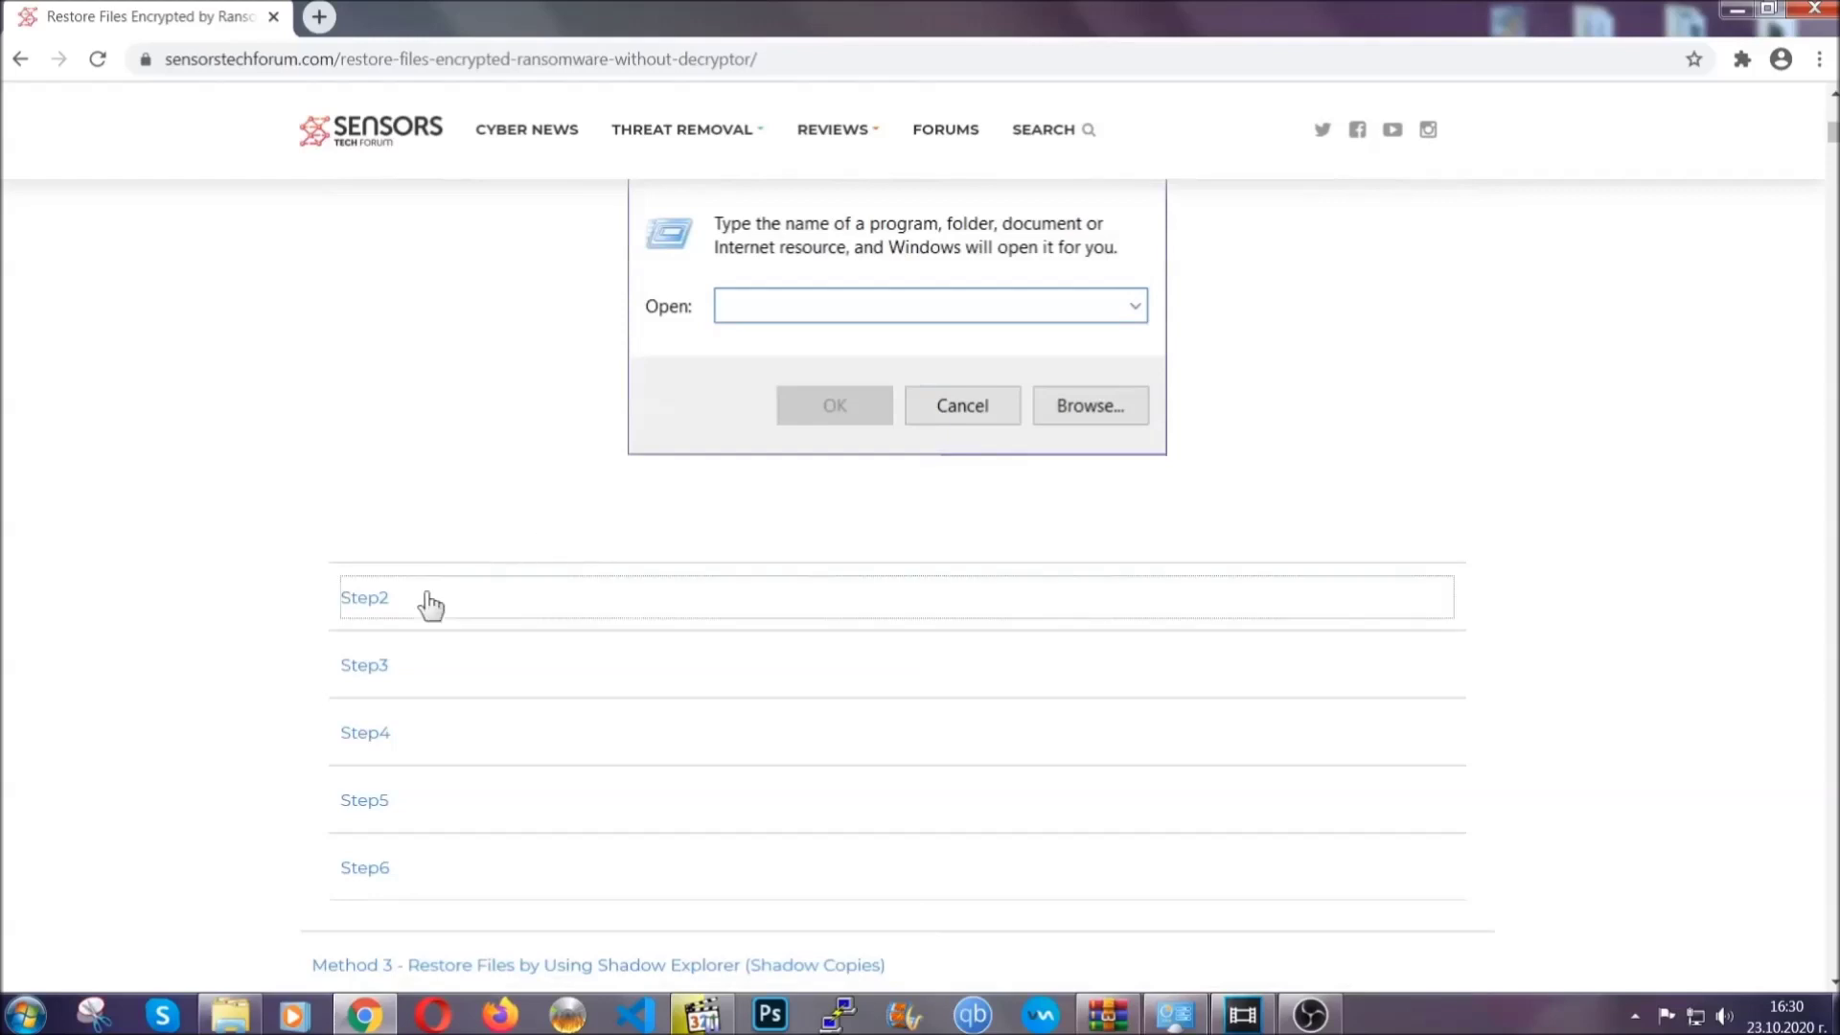
{"action": "scroll", "coordinate": [764, 608], "scroll_direction": "down", "scroll_amount": 4}
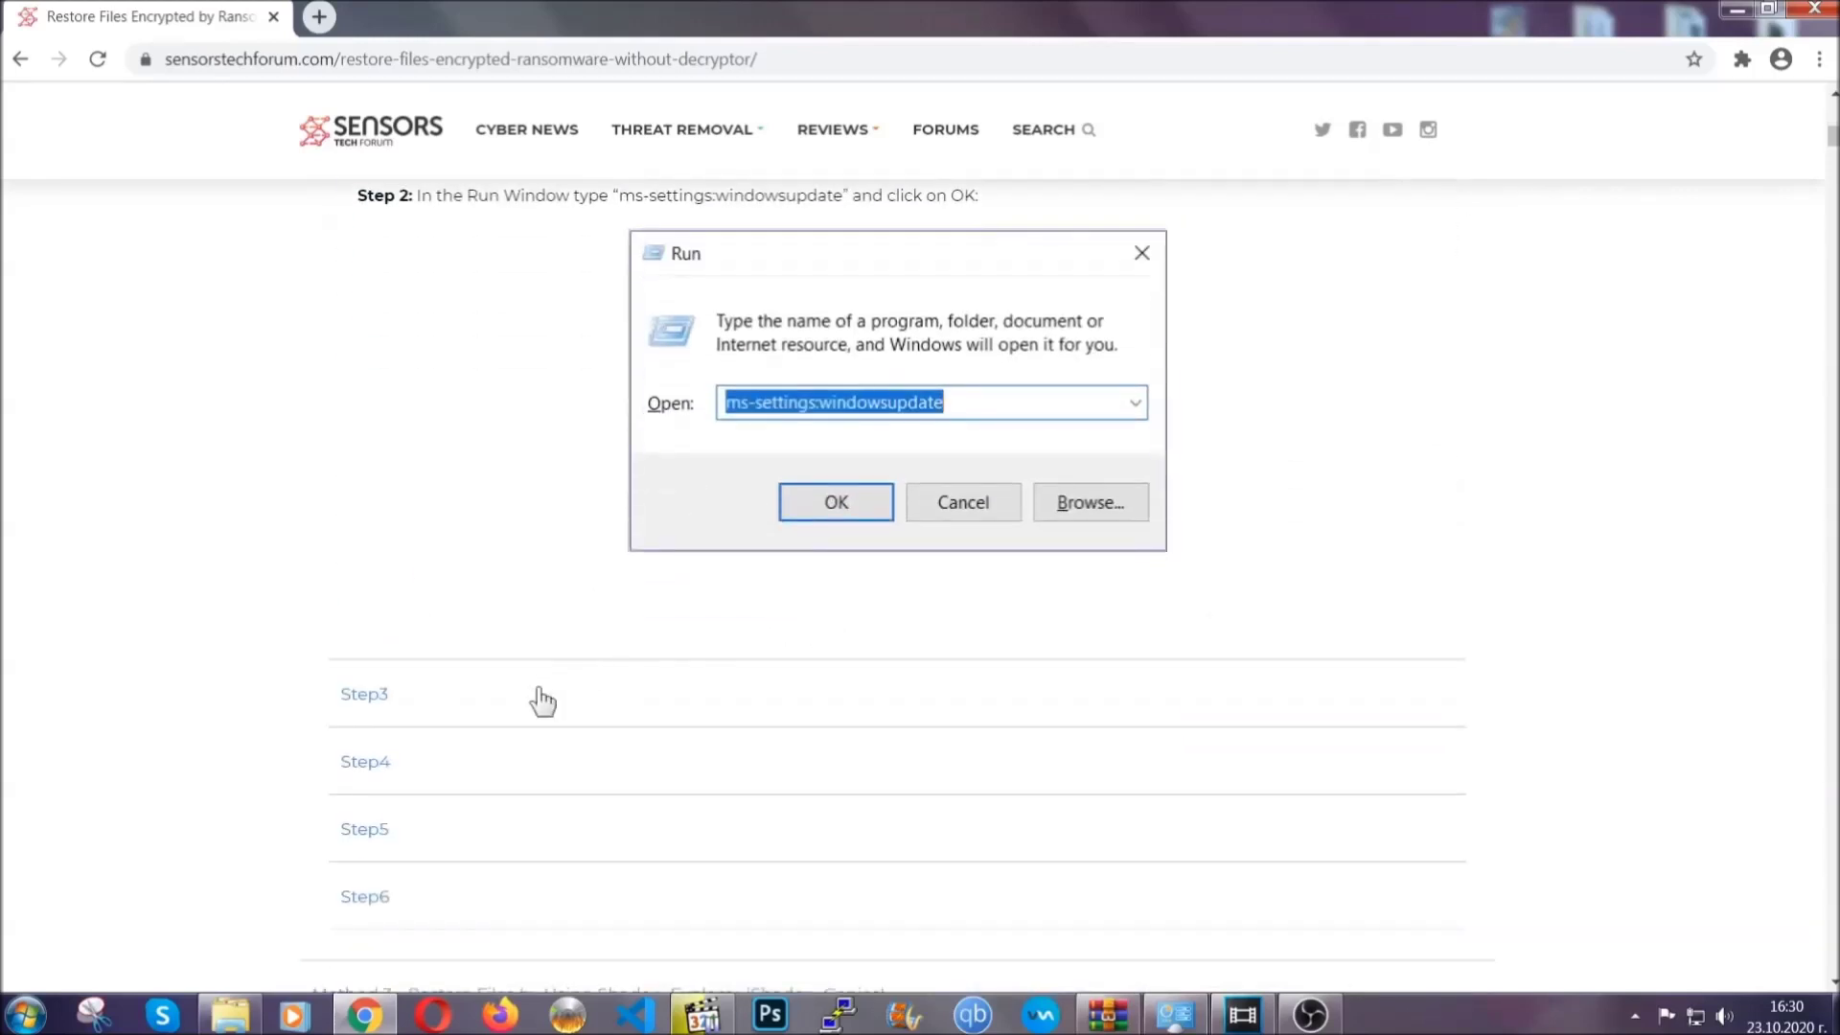
{"action": "left_click", "coordinate": [542, 703]}
Step: Scroll through the expanded steps, scroll back up, and minimize Chrome to show the desktop
{"action": "scroll", "coordinate": [814, 657], "scroll_direction": "down", "scroll_amount": 3}
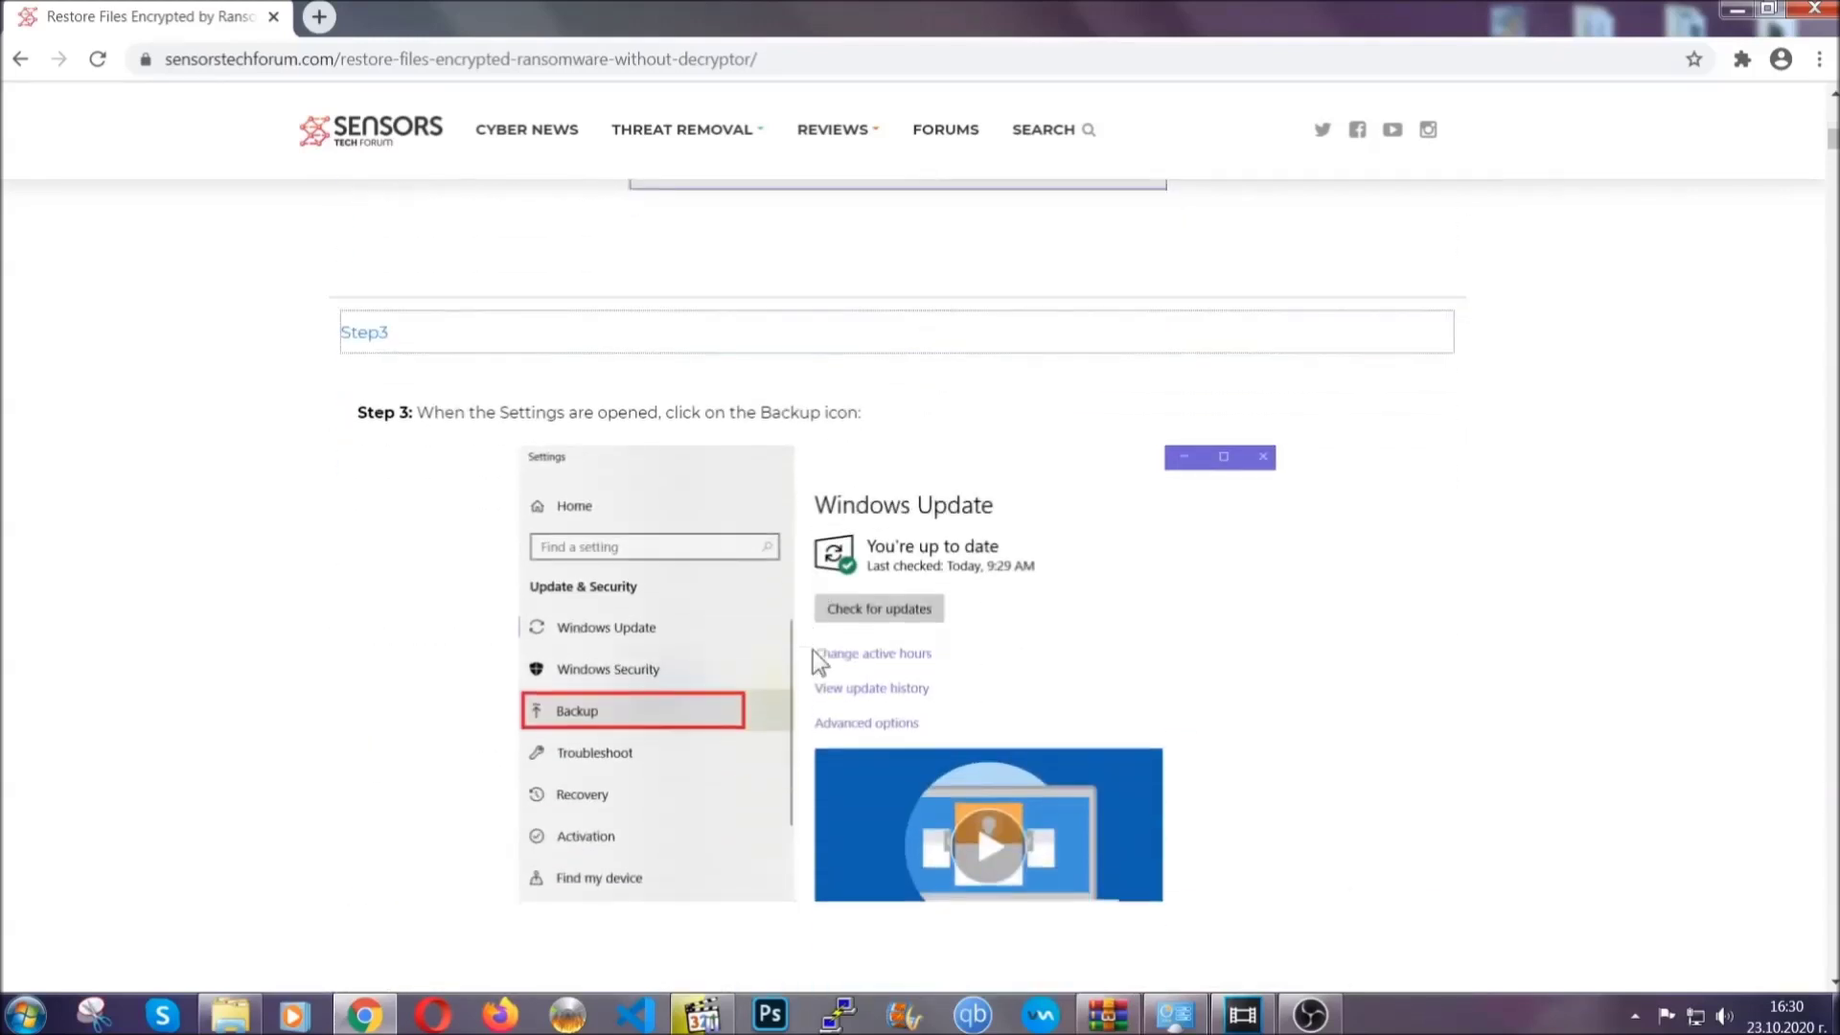
{"action": "scroll", "coordinate": [813, 650], "scroll_direction": "down", "scroll_amount": 3}
{"action": "scroll", "coordinate": [809, 653], "scroll_direction": "down", "scroll_amount": 2}
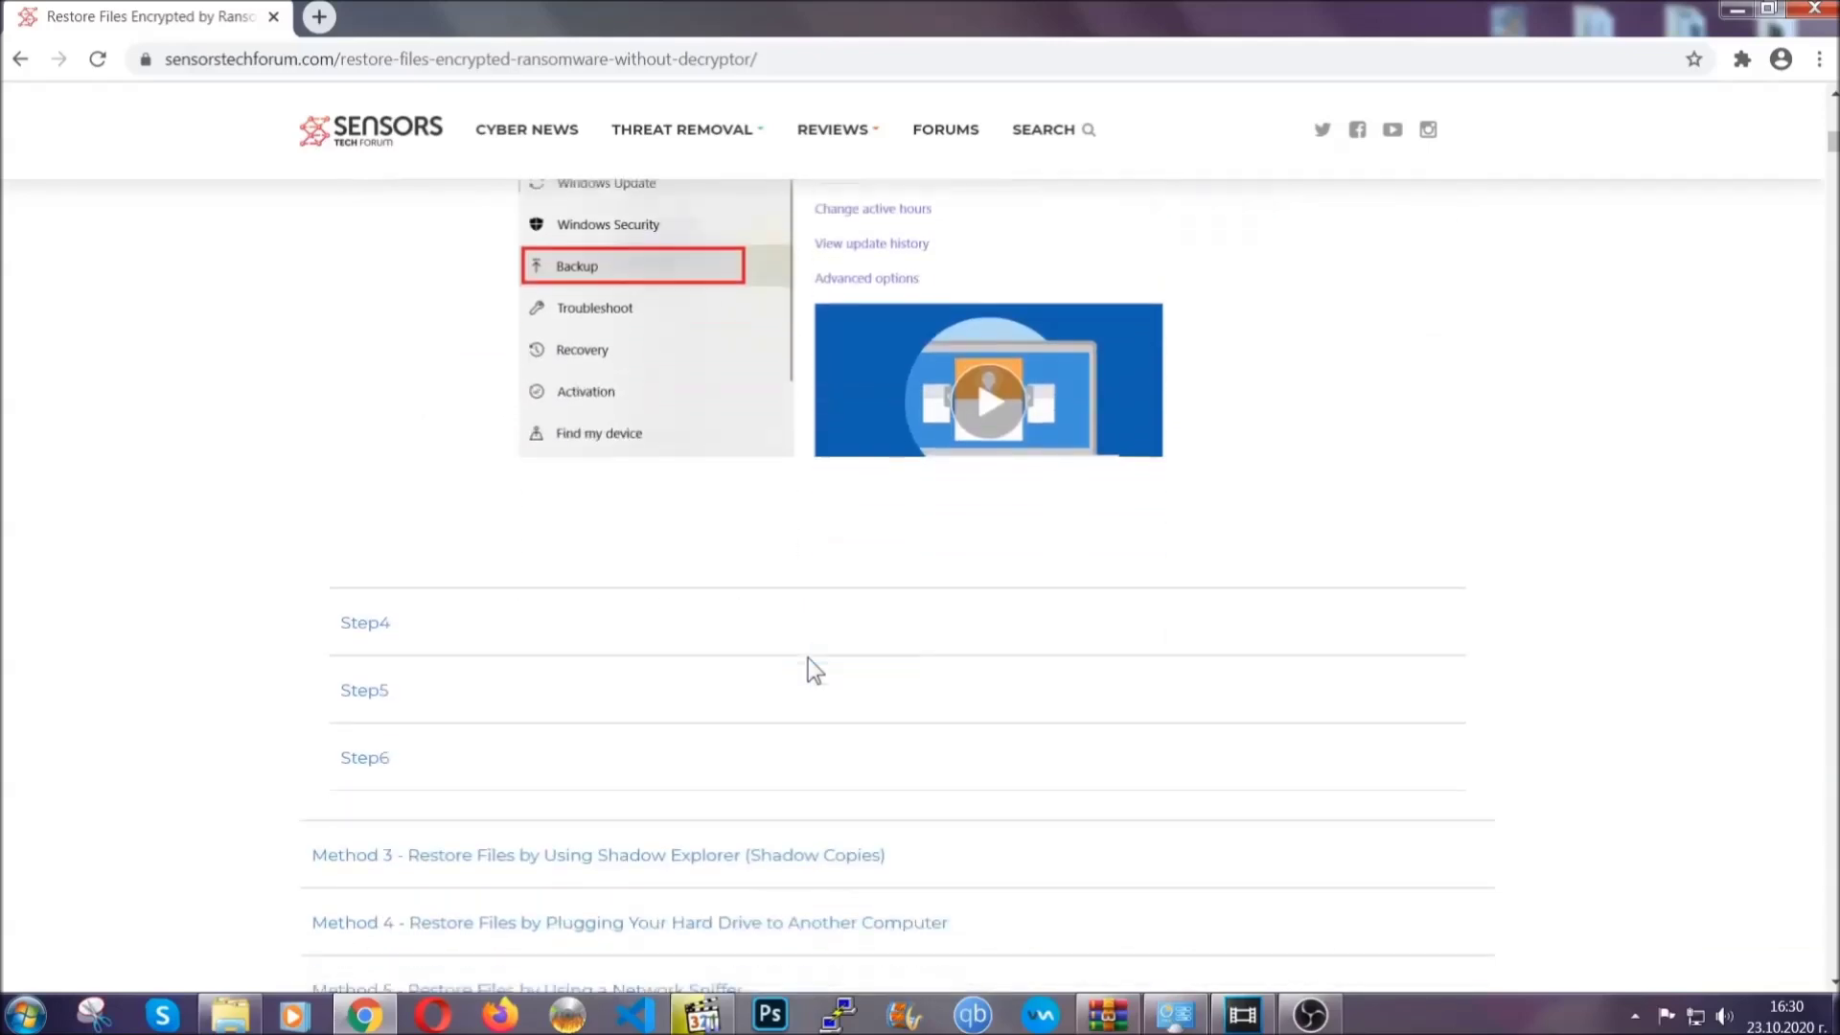
{"action": "scroll", "coordinate": [809, 661], "scroll_direction": "down", "scroll_amount": 7}
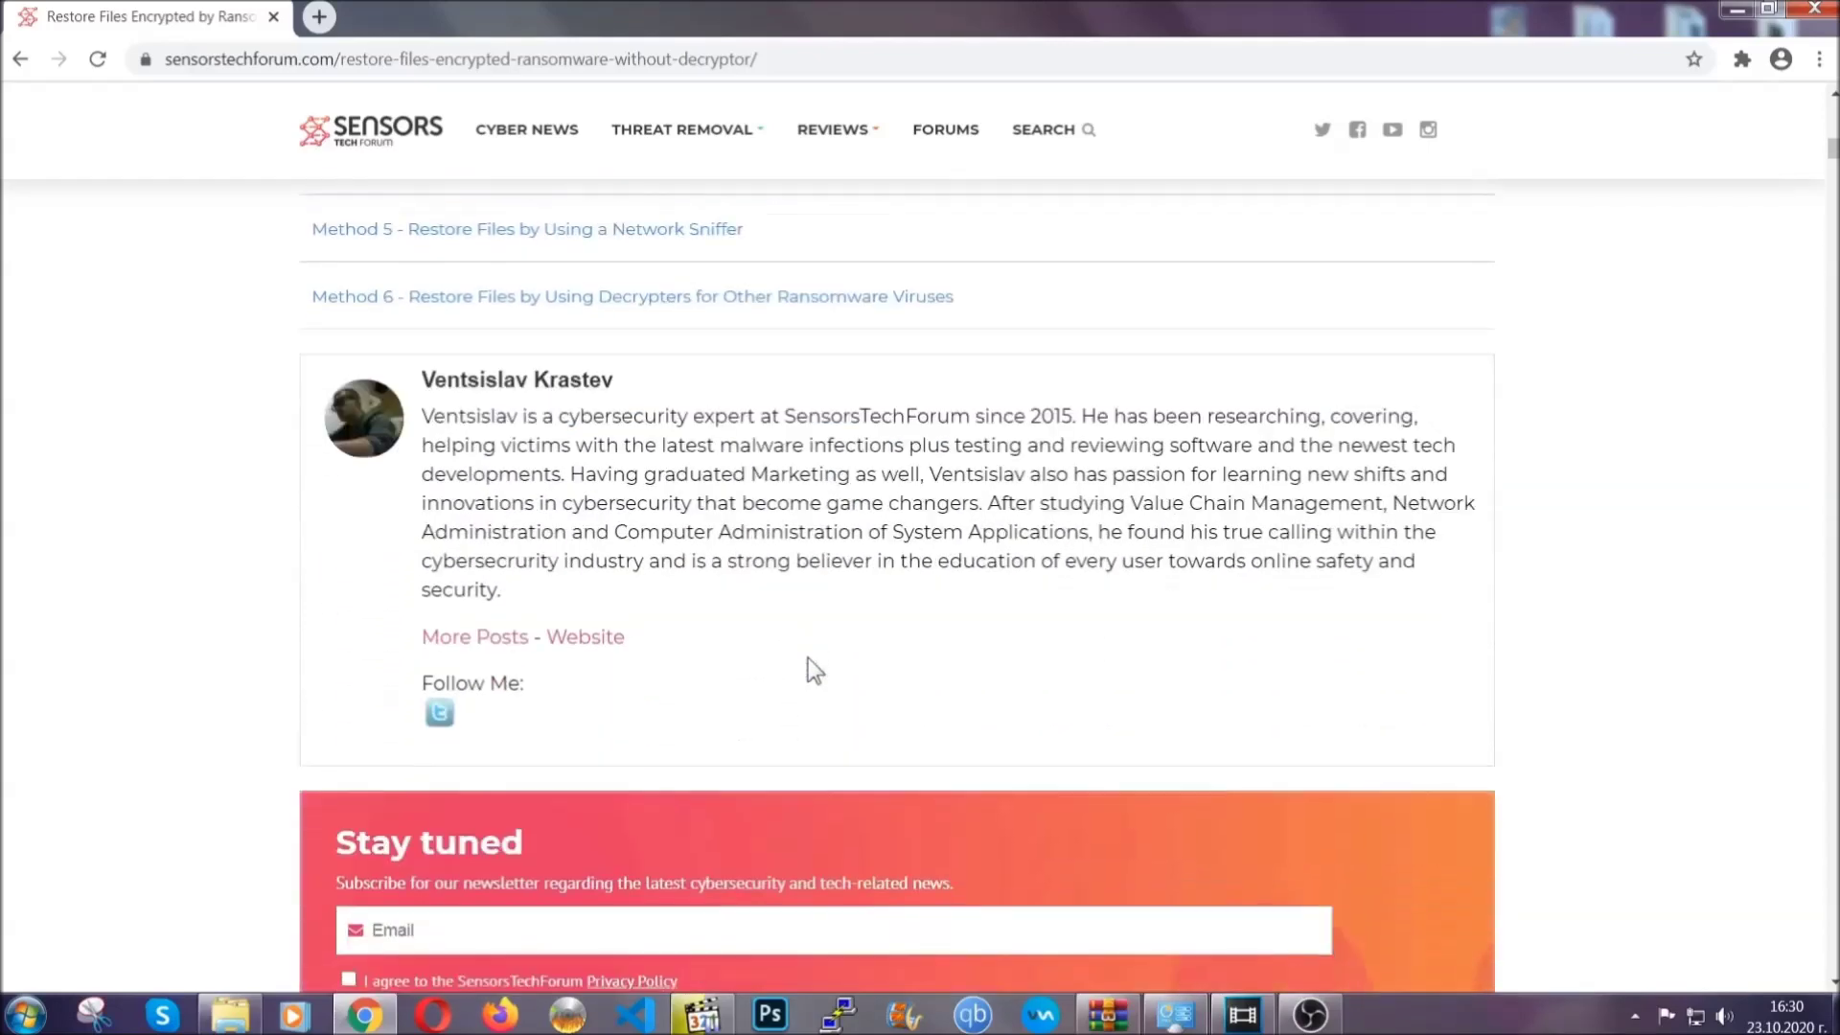
{"action": "scroll", "coordinate": [808, 668], "scroll_direction": "up", "scroll_amount": 20}
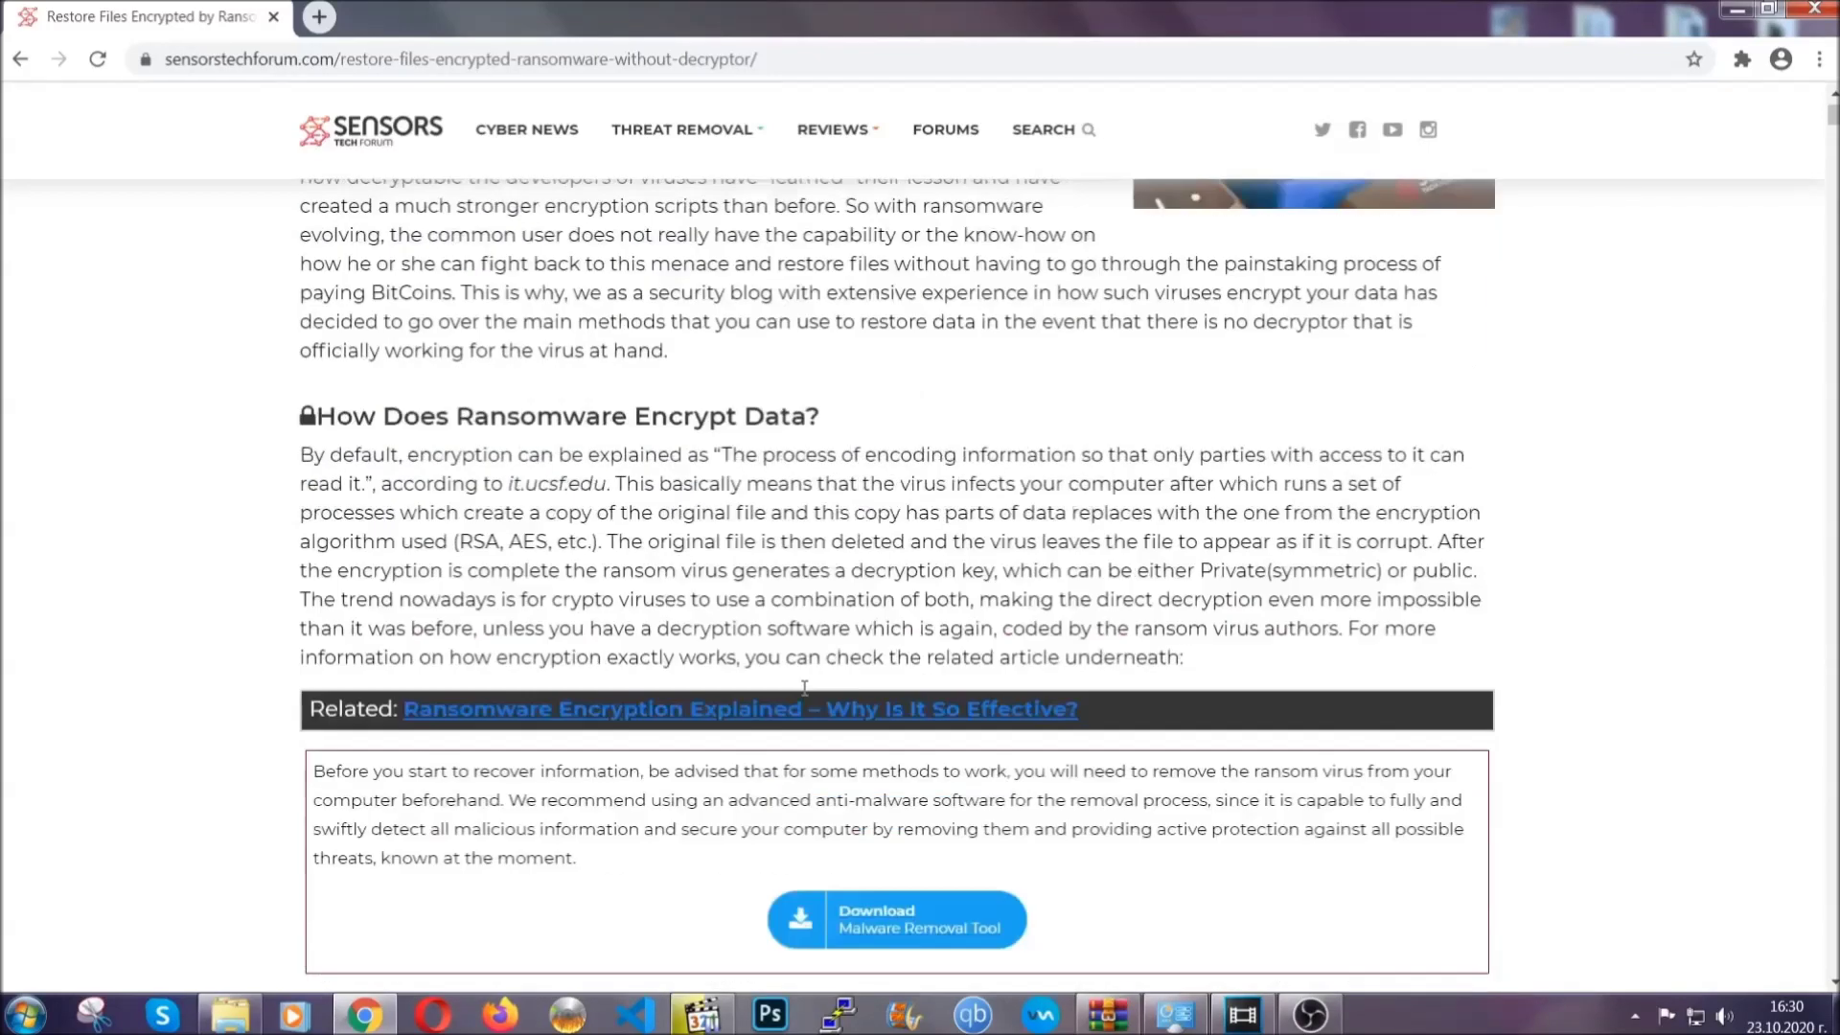
{"action": "scroll", "coordinate": [804, 687], "scroll_direction": "up", "scroll_amount": 5}
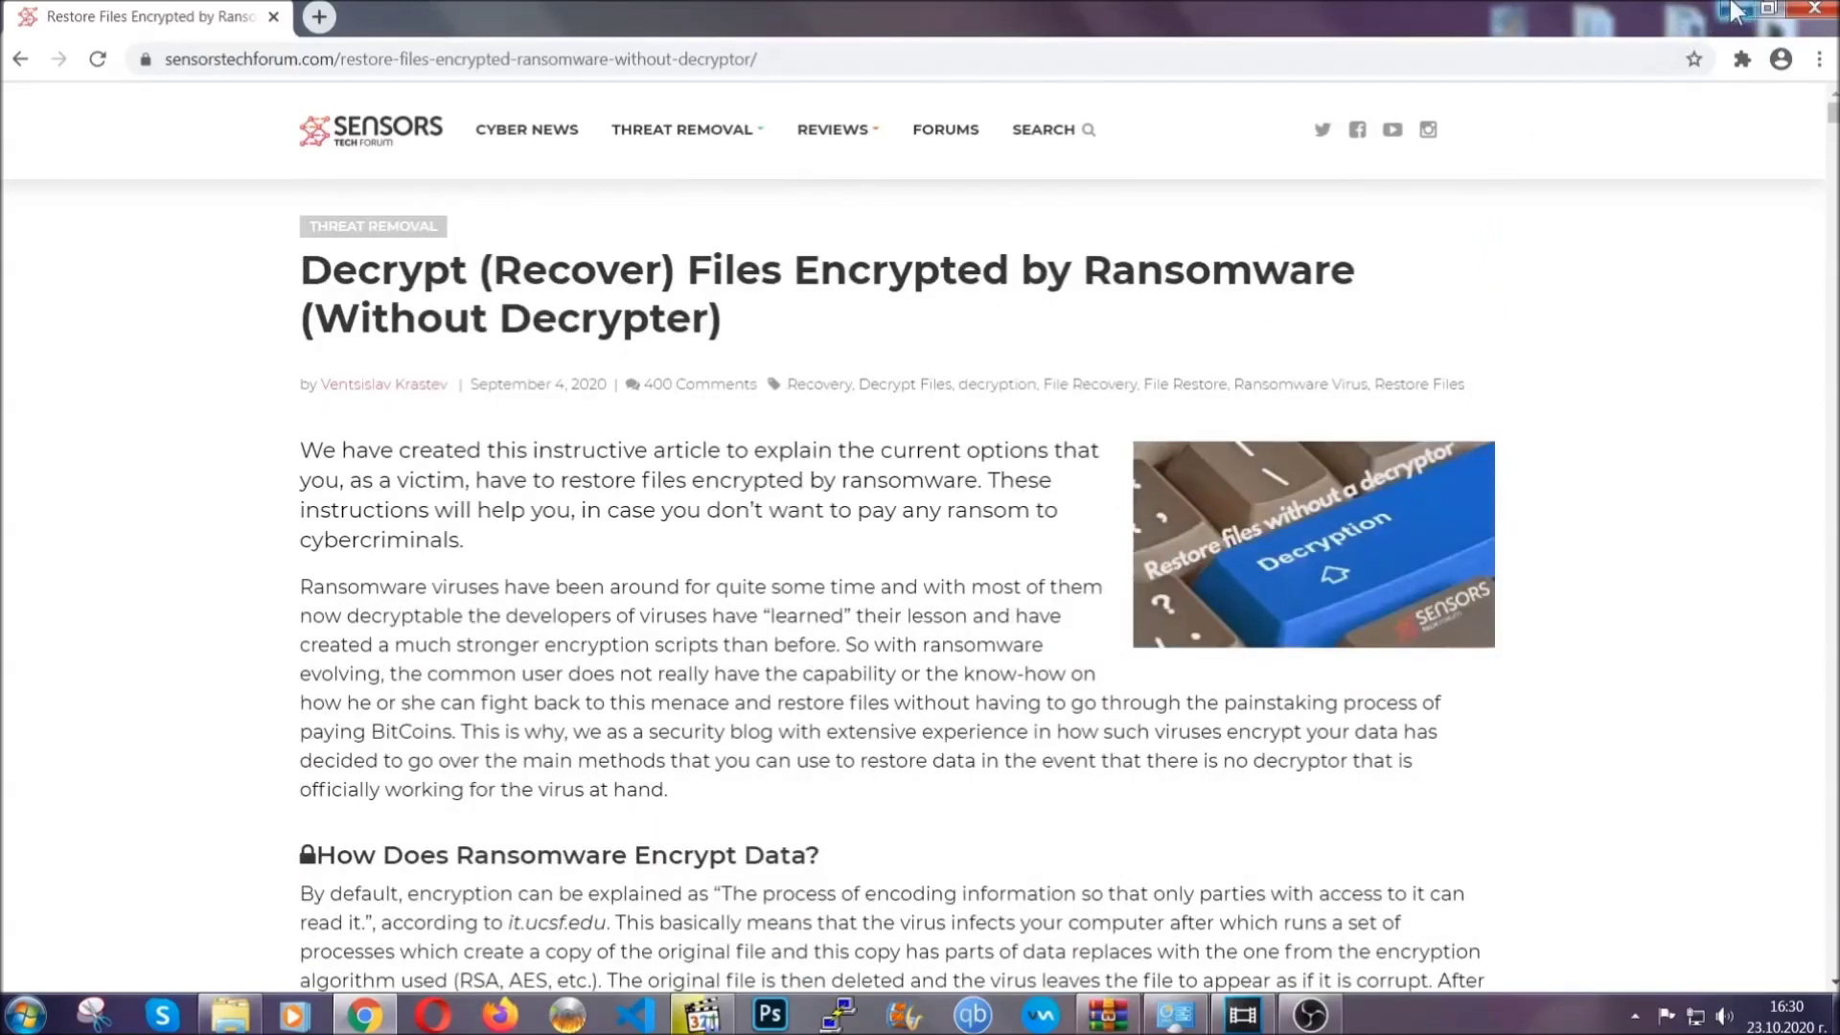
{"action": "left_click", "coordinate": [1733, 8]}
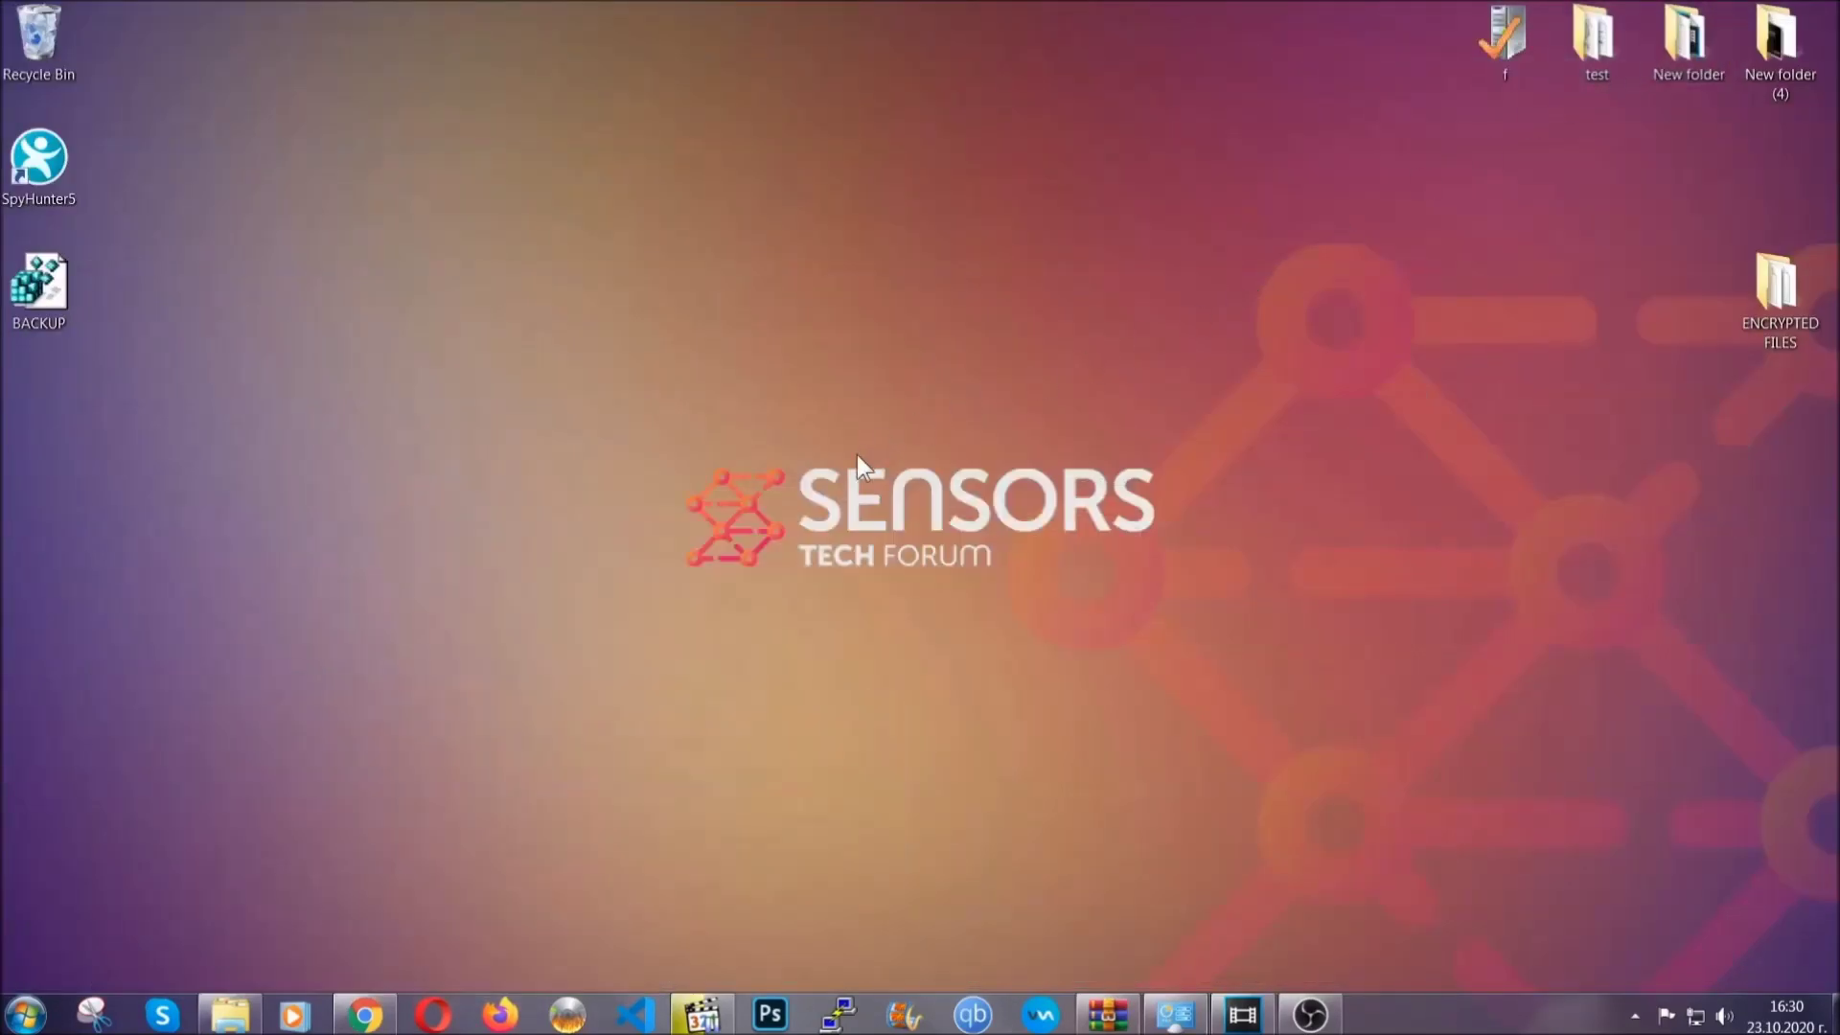